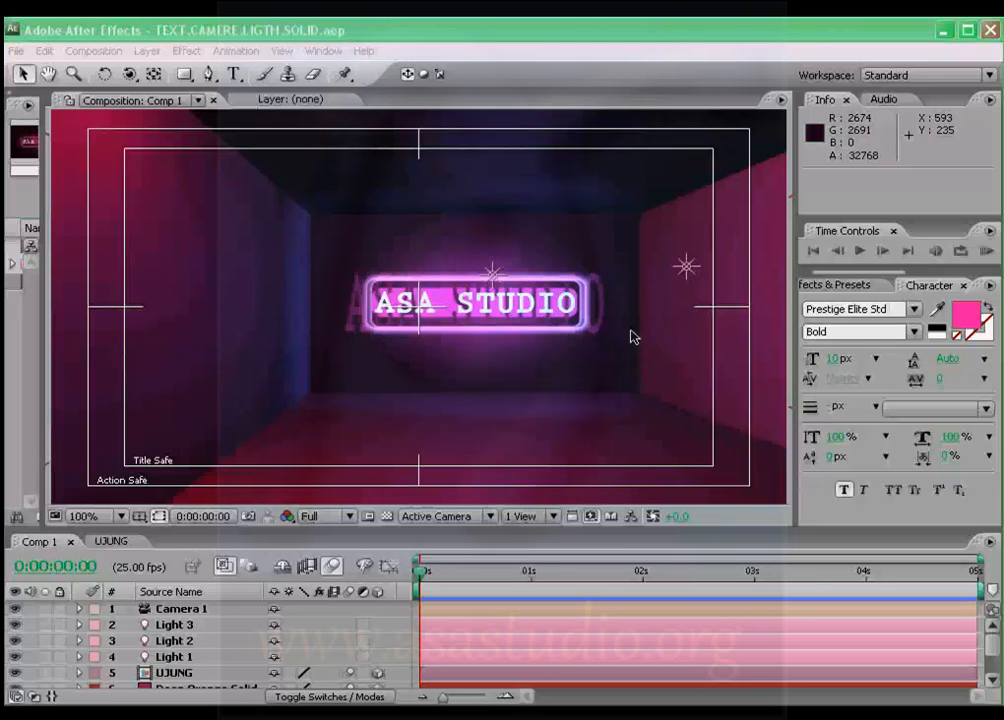
pyautogui.click(148, 52)
pyautogui.moveTo(160, 71)
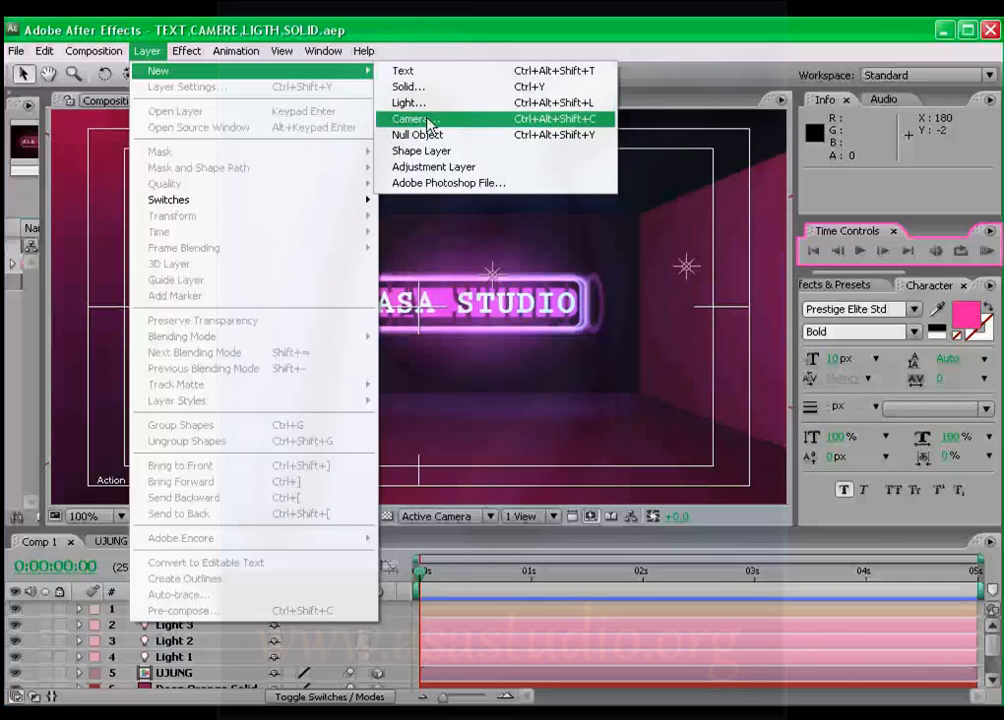
pyautogui.click(454, 34)
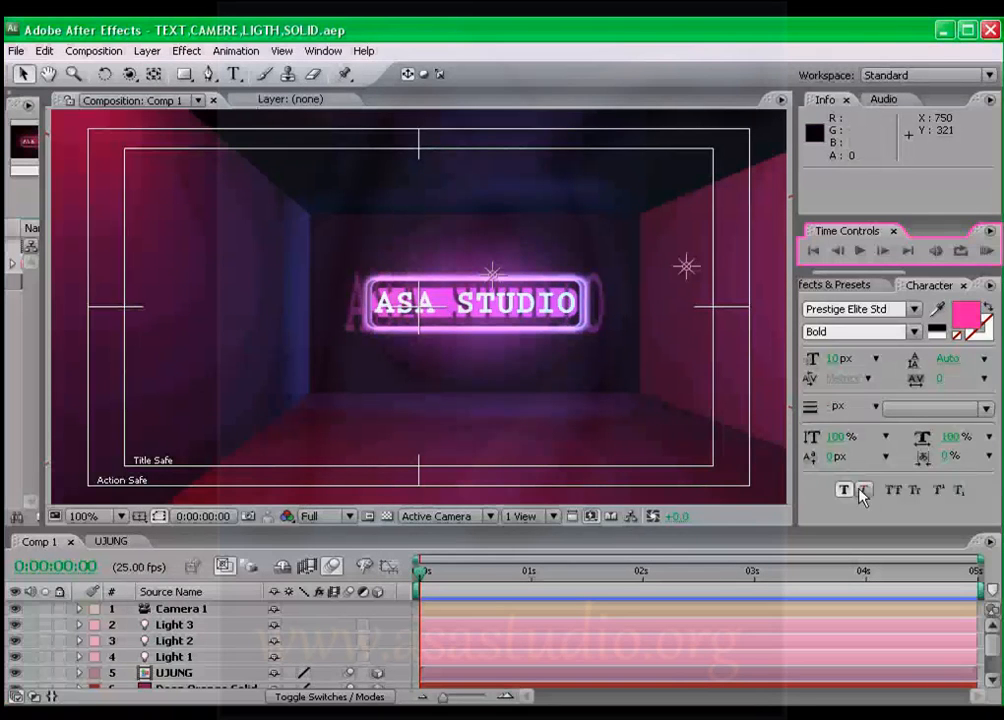
# Play a RAM preview of Comp 1, and examine the sign layer and the room around it in the composition view.
pyautogui.click(987, 254)
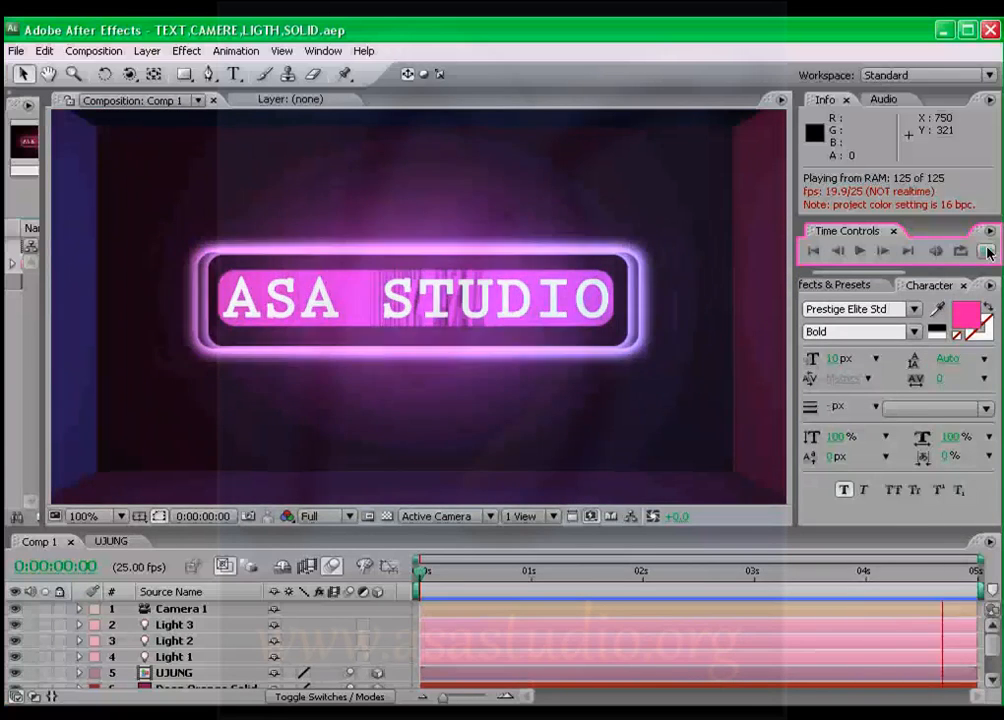
pyautogui.click(987, 252)
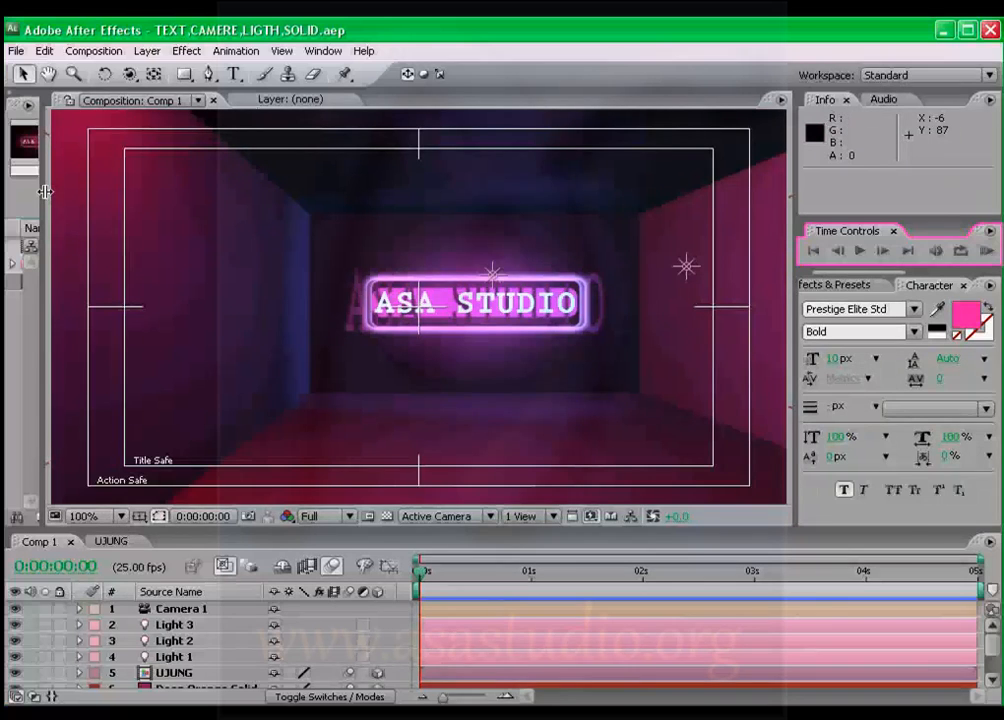
pyautogui.moveTo(44, 150); pyautogui.dragTo(290, 202)
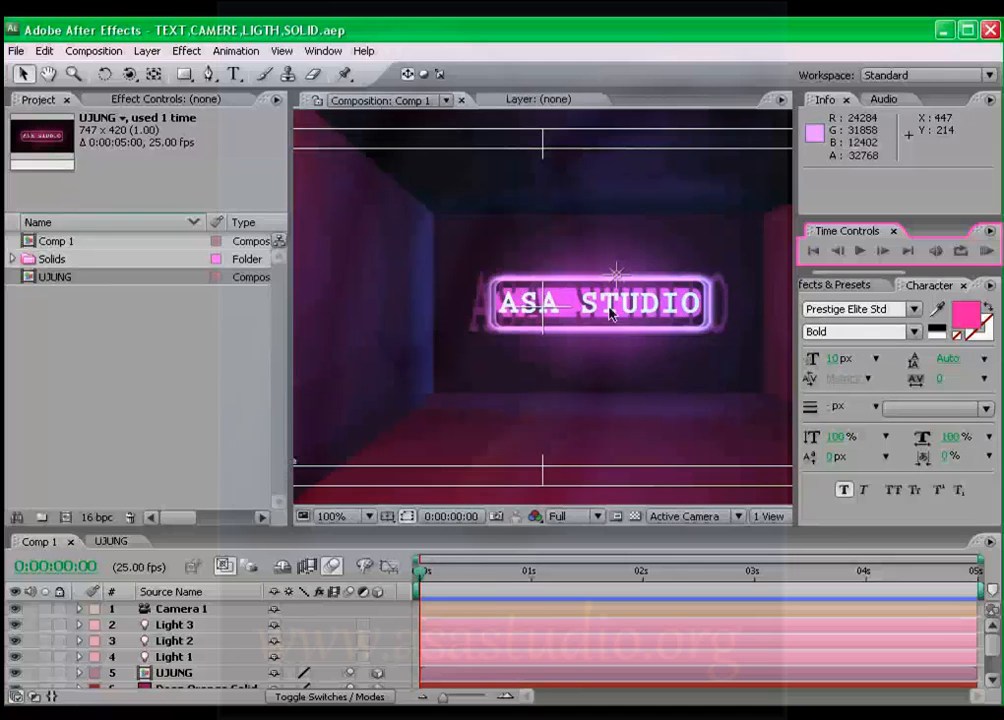
pyautogui.click(531, 302)
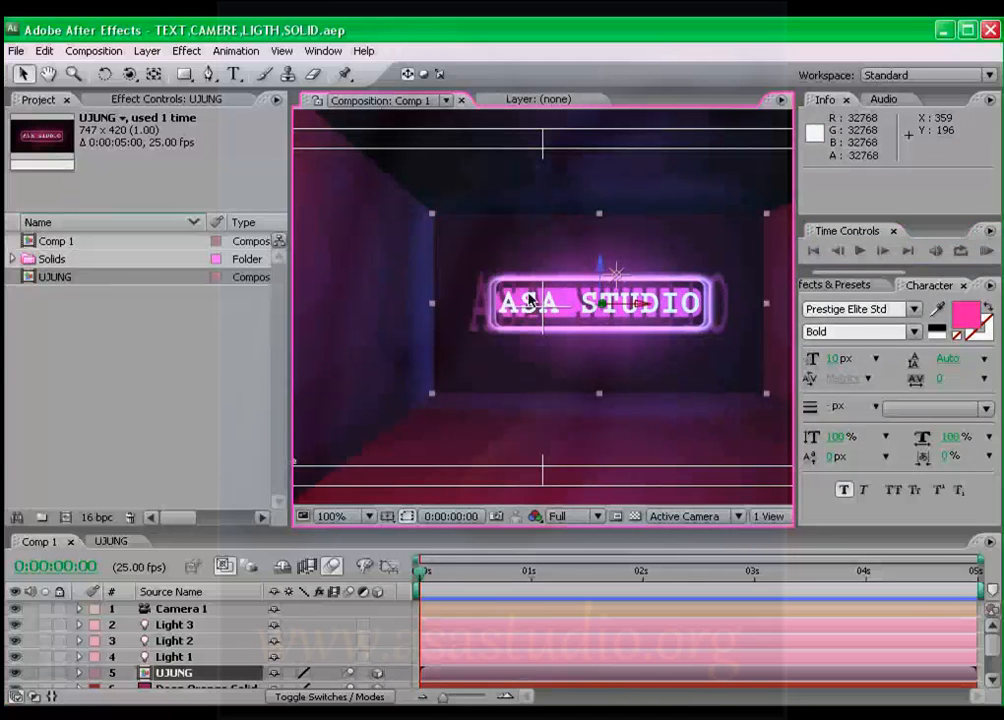
pyautogui.scroll(-3, 531, 300)
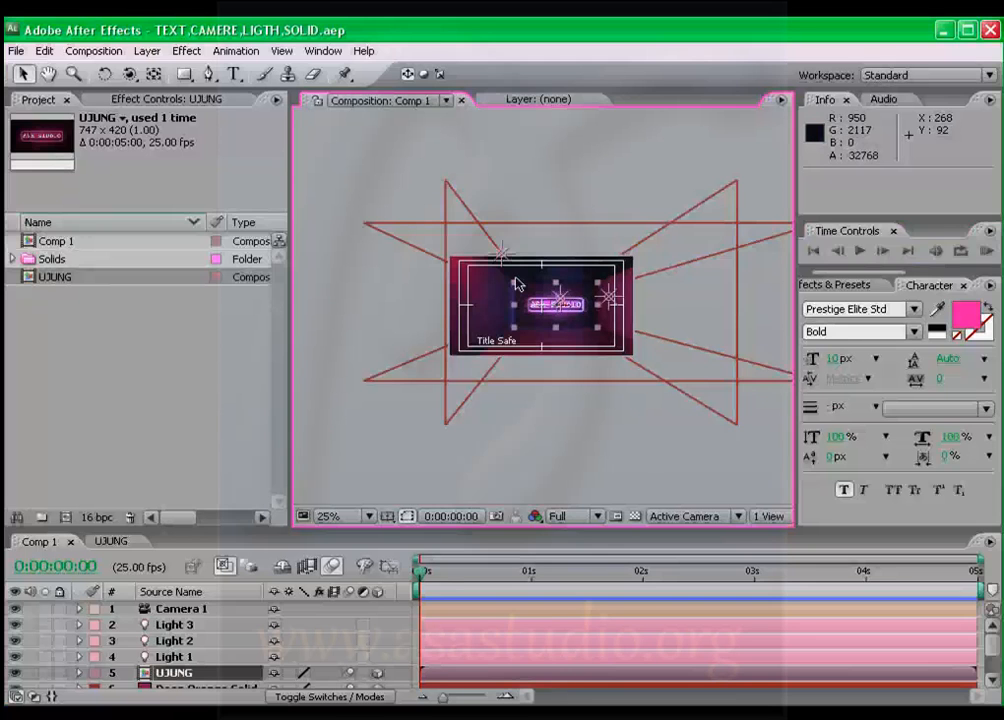
pyautogui.scroll(2, 515, 284)
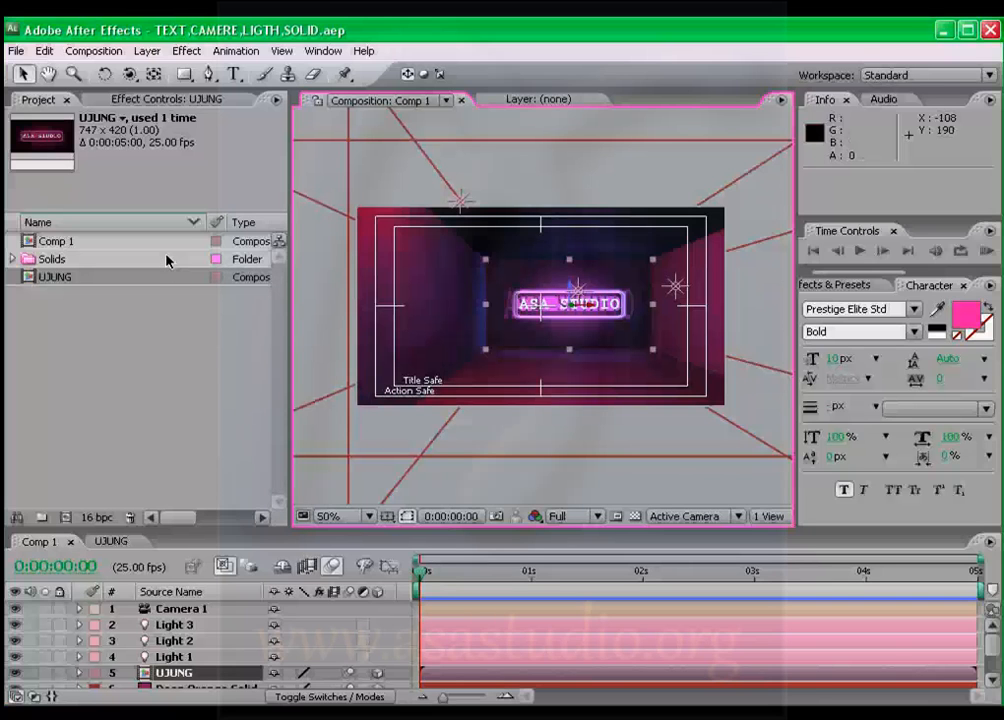
# Create a new composition named Dinding with the NTSC D1 Widescreen Square Pixel preset.
pyautogui.rightClick(62, 334)
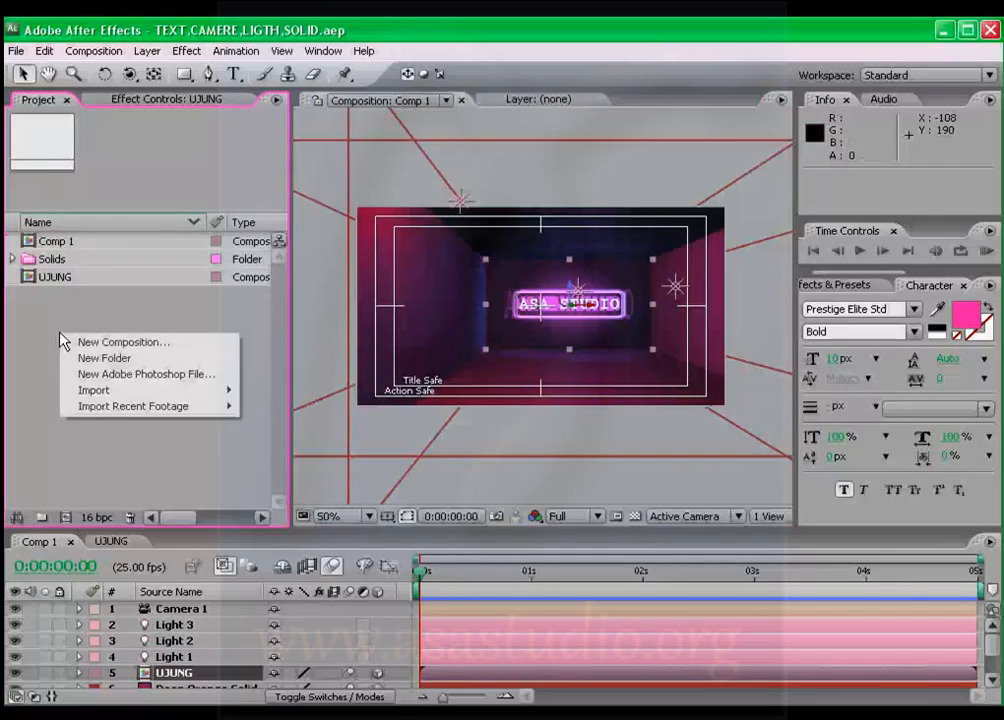
pyautogui.click(88, 343)
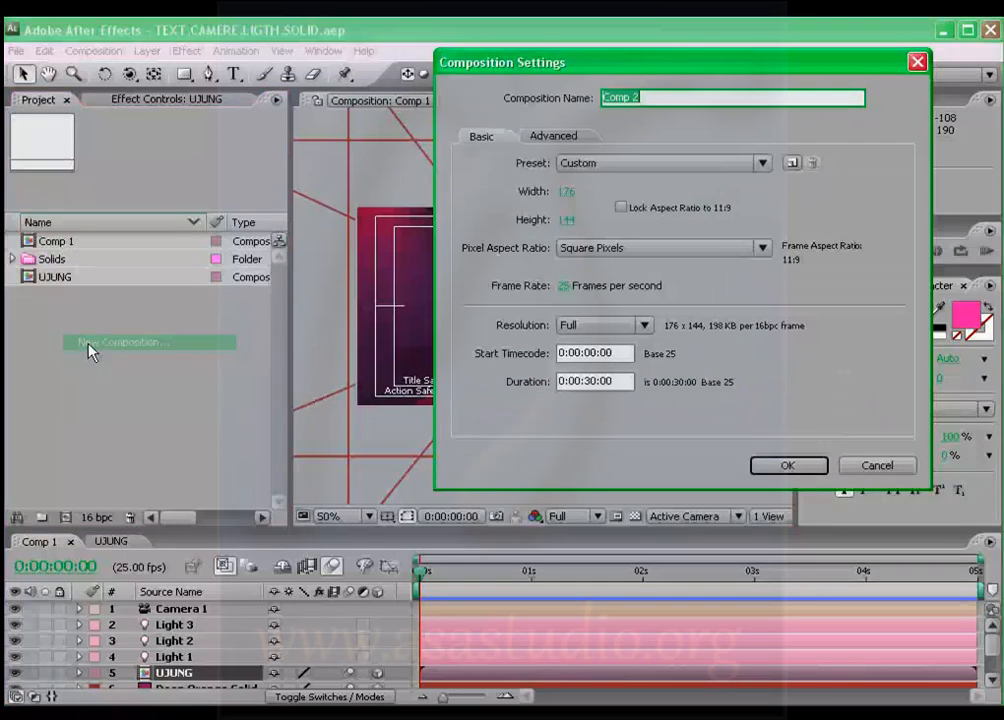
pyautogui.moveTo(672, 63); pyautogui.dragTo(336, 183)
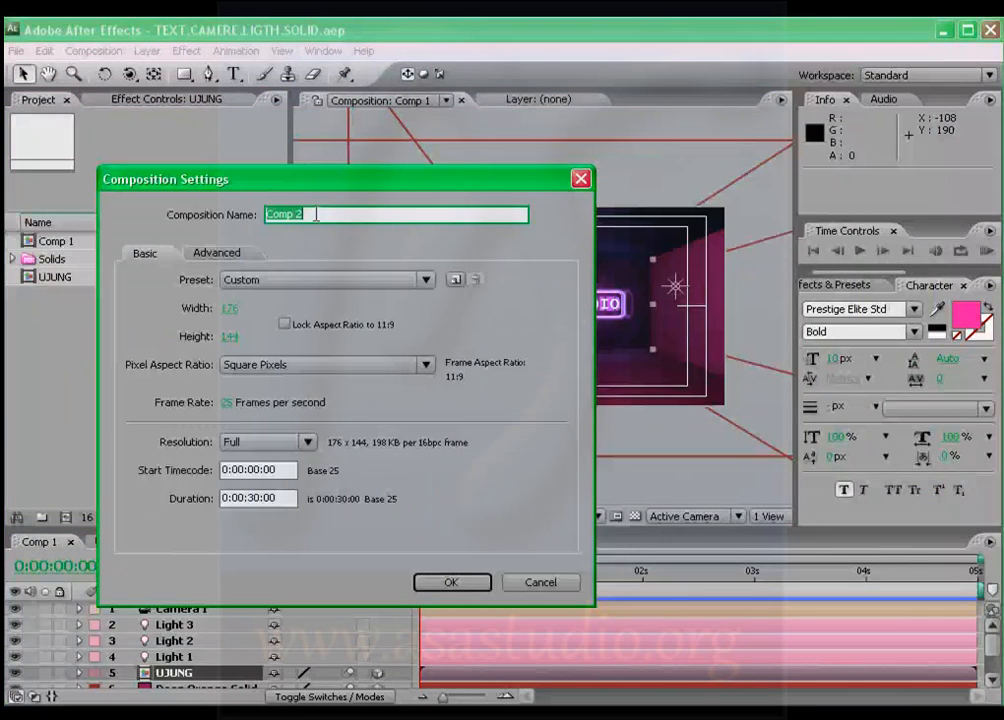
pyautogui.write('Dinding')
pyautogui.click(395, 283)
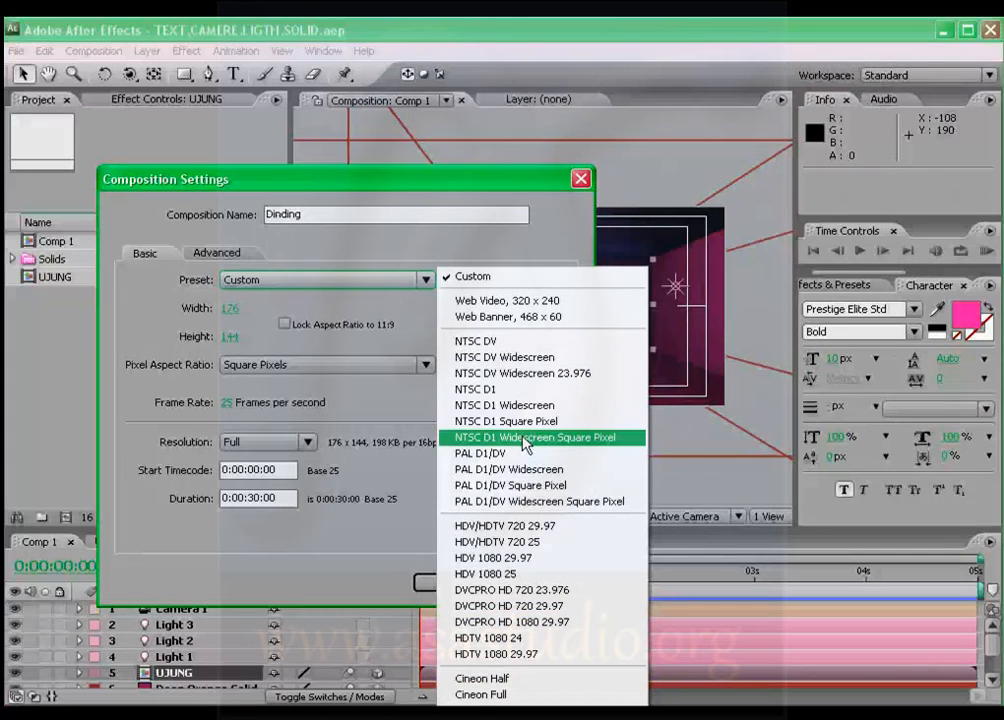
pyautogui.click(600, 438)
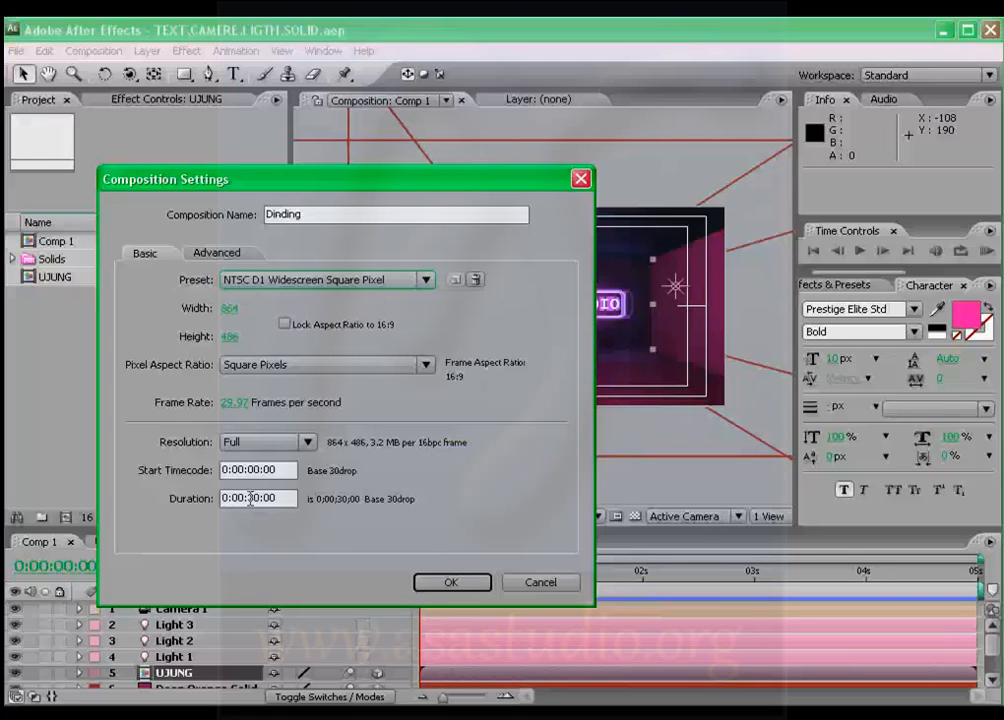
pyautogui.click(446, 585)
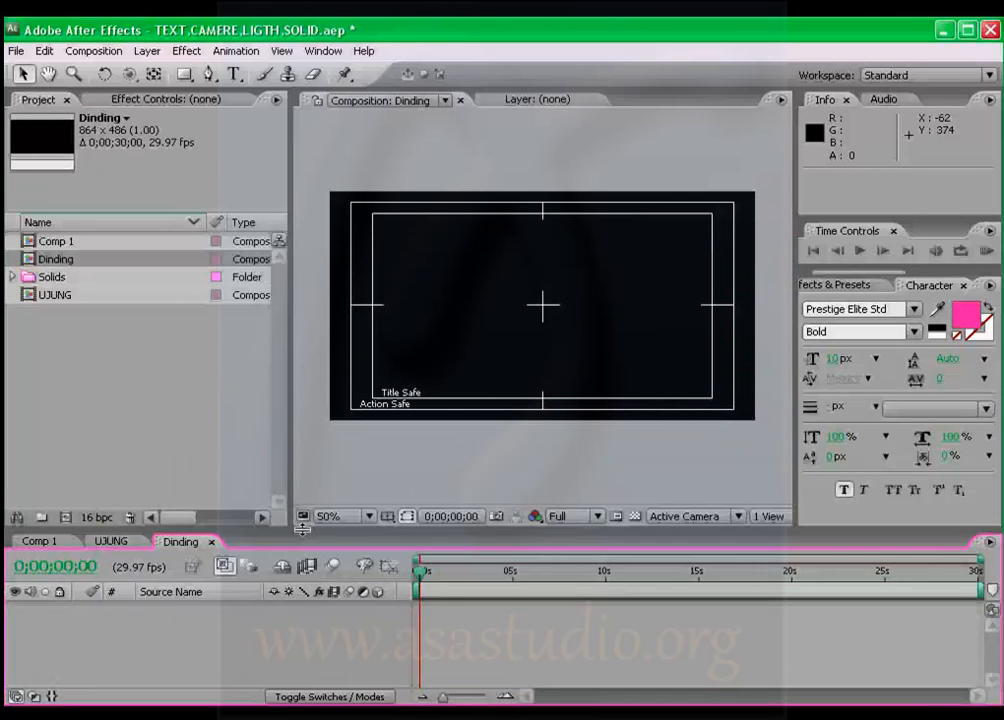
# Enlarge the timeline area and add a text layer reading ASA STUDIO to the Dinding composition.
pyautogui.moveTo(300, 530); pyautogui.dragTo(302, 352)
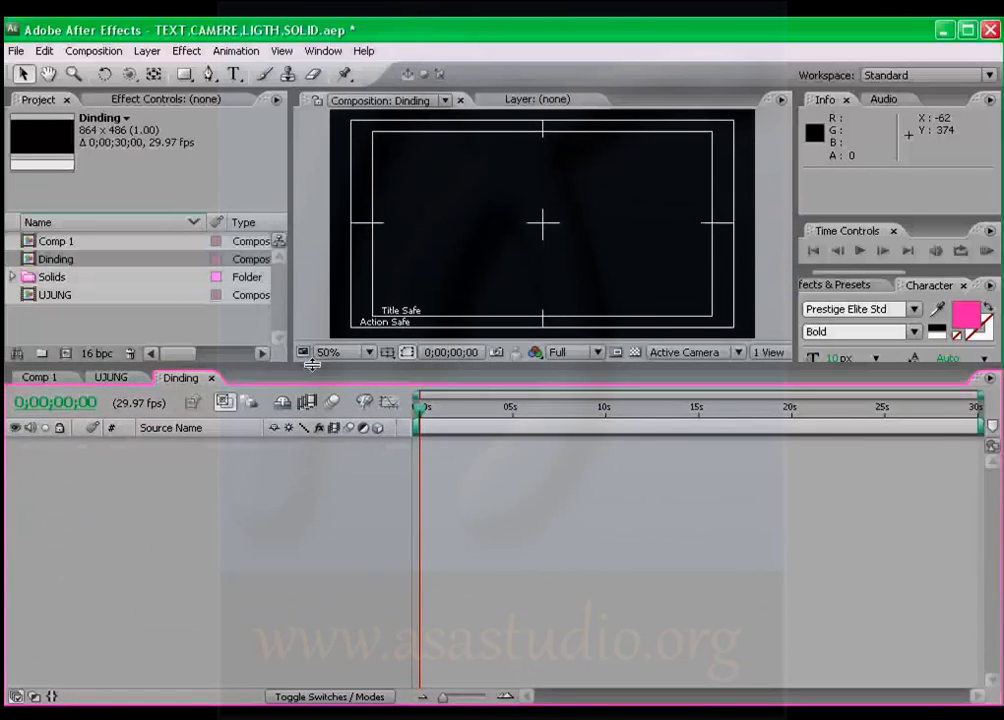
pyautogui.rightClick(135, 478)
pyautogui.moveTo(190, 484)
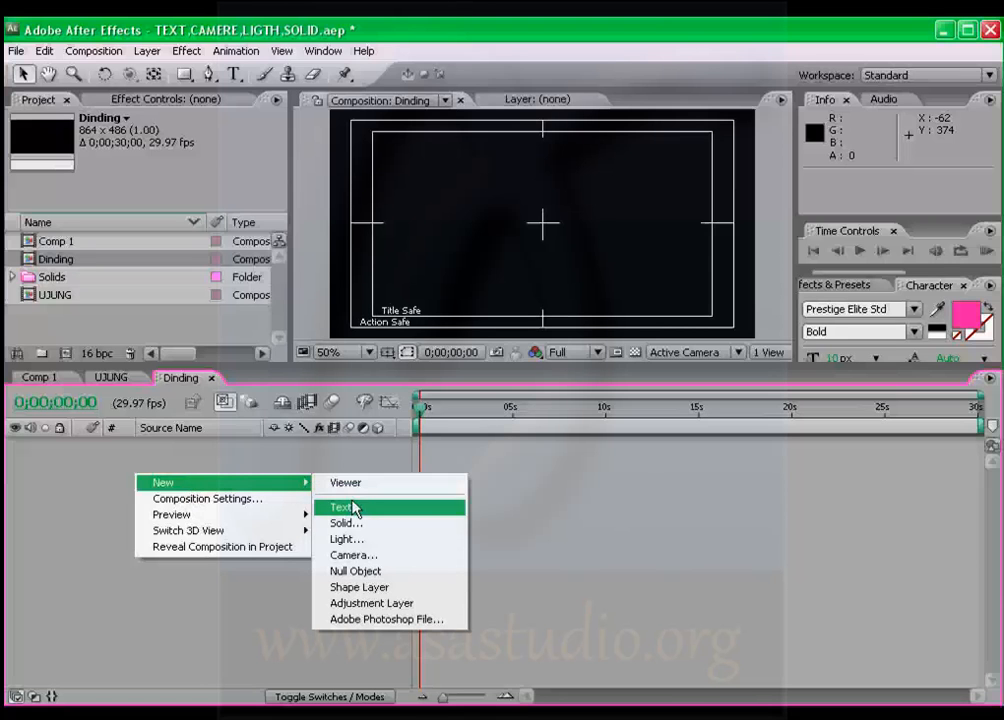
pyautogui.click(147, 51)
pyautogui.moveTo(155, 78)
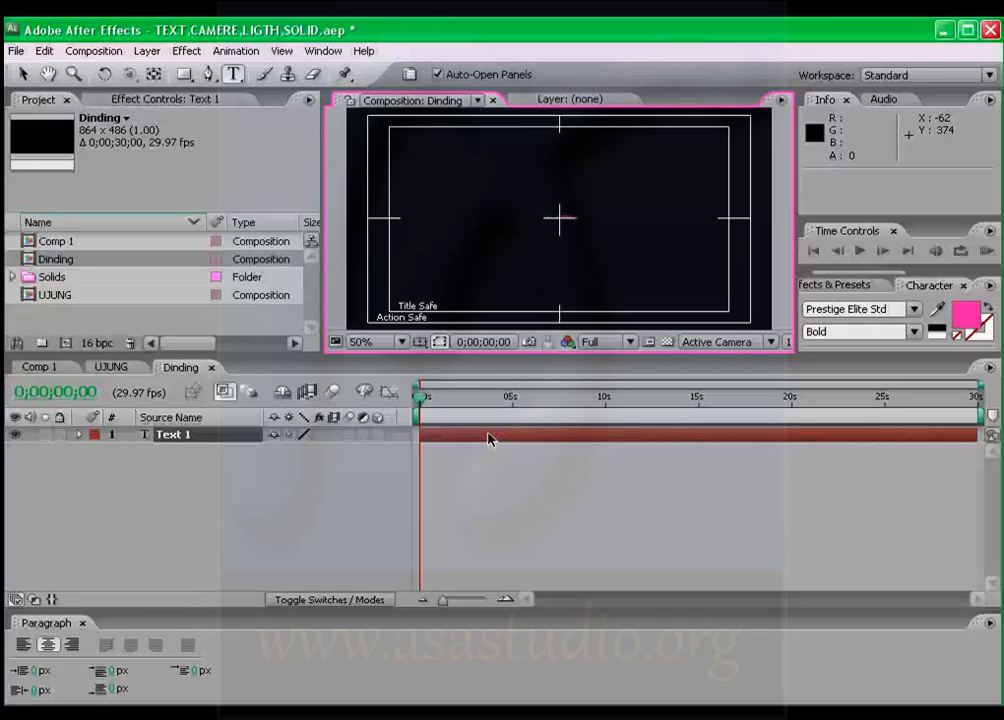
# Scale the ASA STUDIO text layer to 534% and set its position to 432, 255.
pyautogui.click(80, 437)
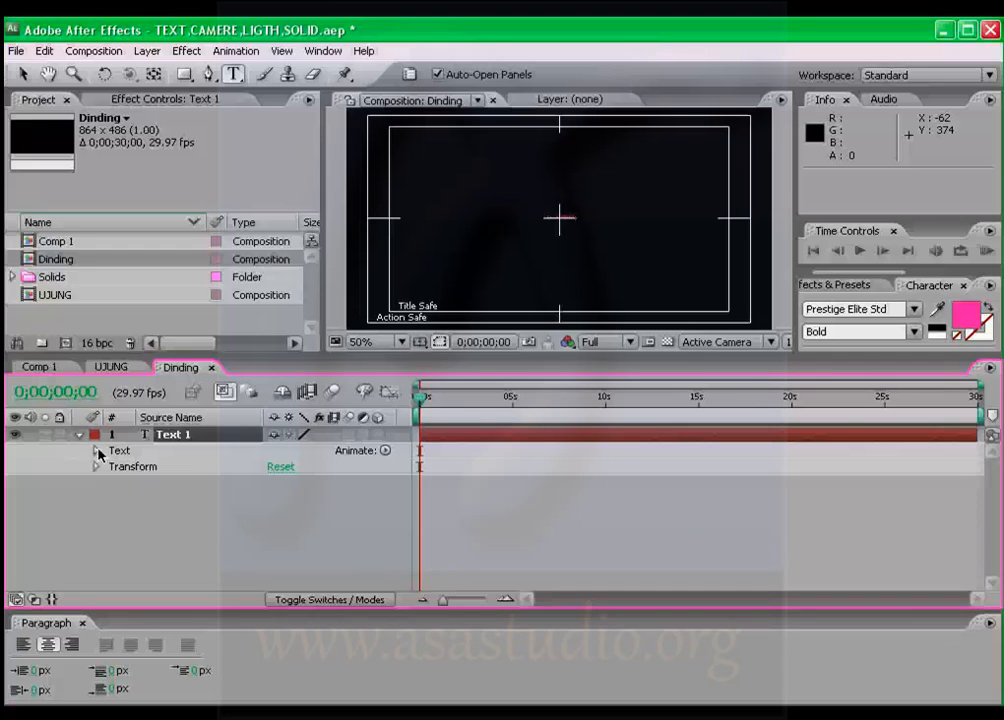
pyautogui.click(97, 469)
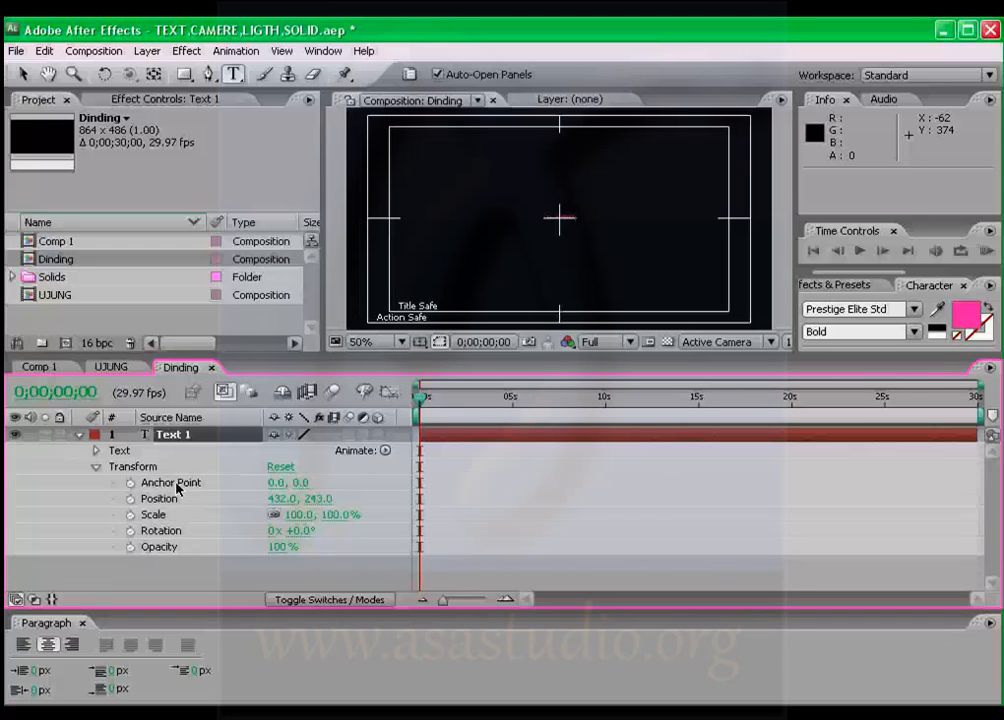
pyautogui.moveTo(334, 518); pyautogui.dragTo(675, 514)
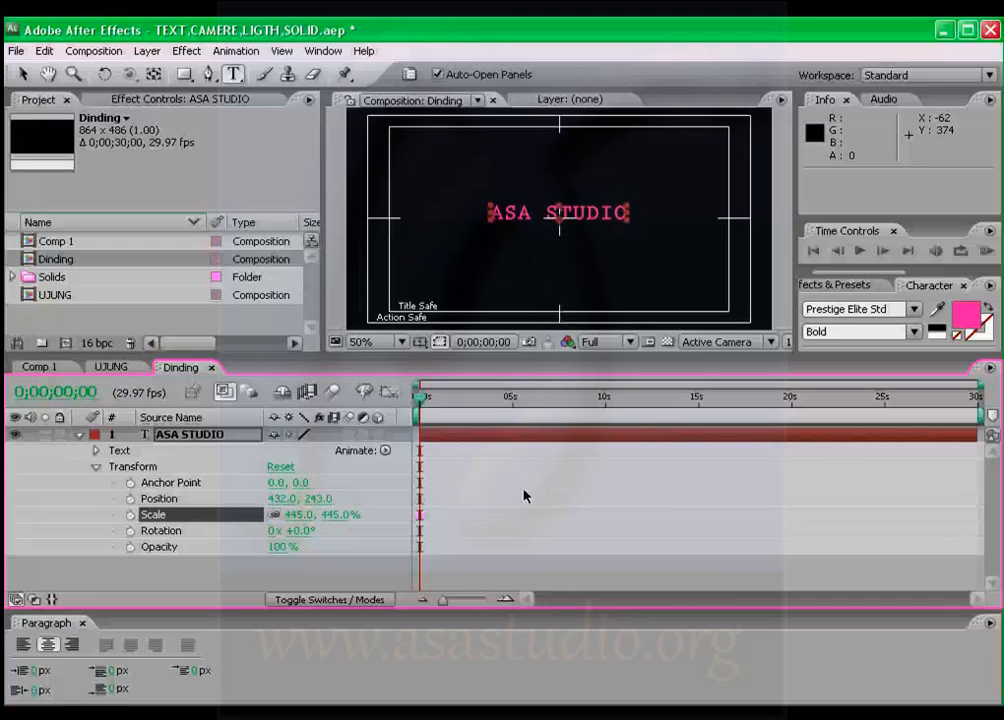
pyautogui.click(313, 494)
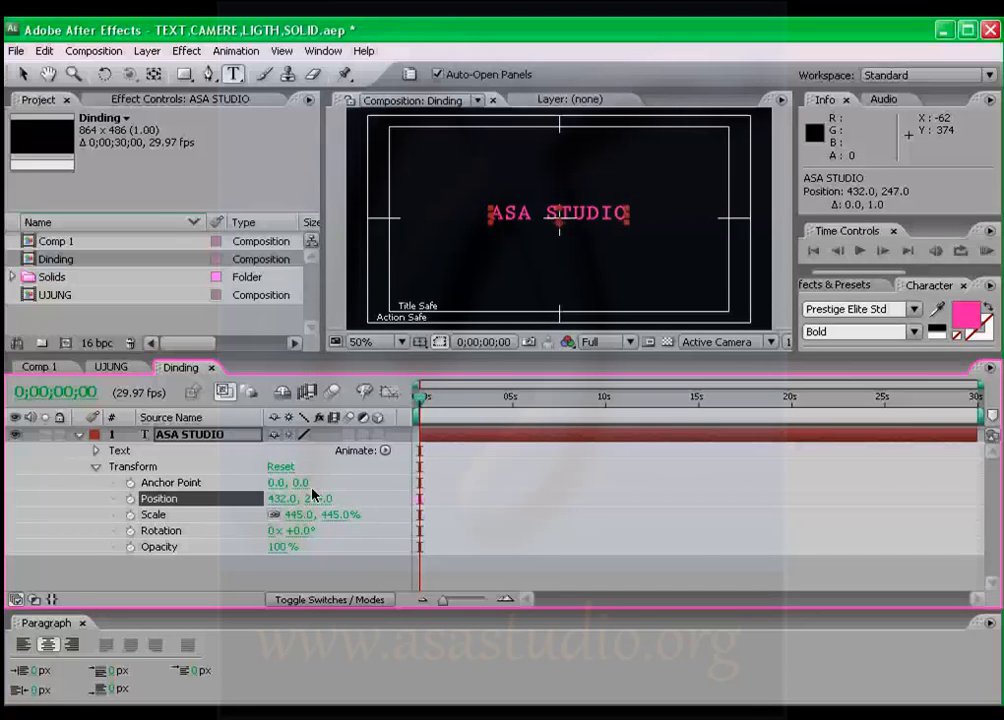
pyautogui.press('Up')
pyautogui.press('Up')
pyautogui.press('Up')
pyautogui.press('Up')
pyautogui.press('Up')
pyautogui.press('Up')
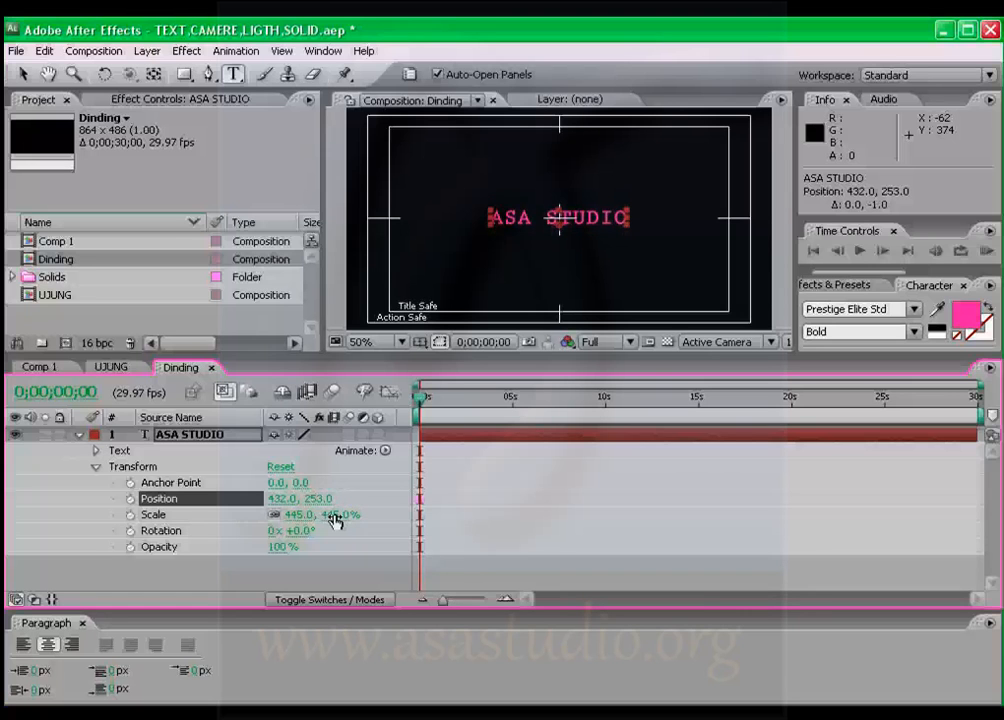
pyautogui.moveTo(330, 516); pyautogui.dragTo(425, 513)
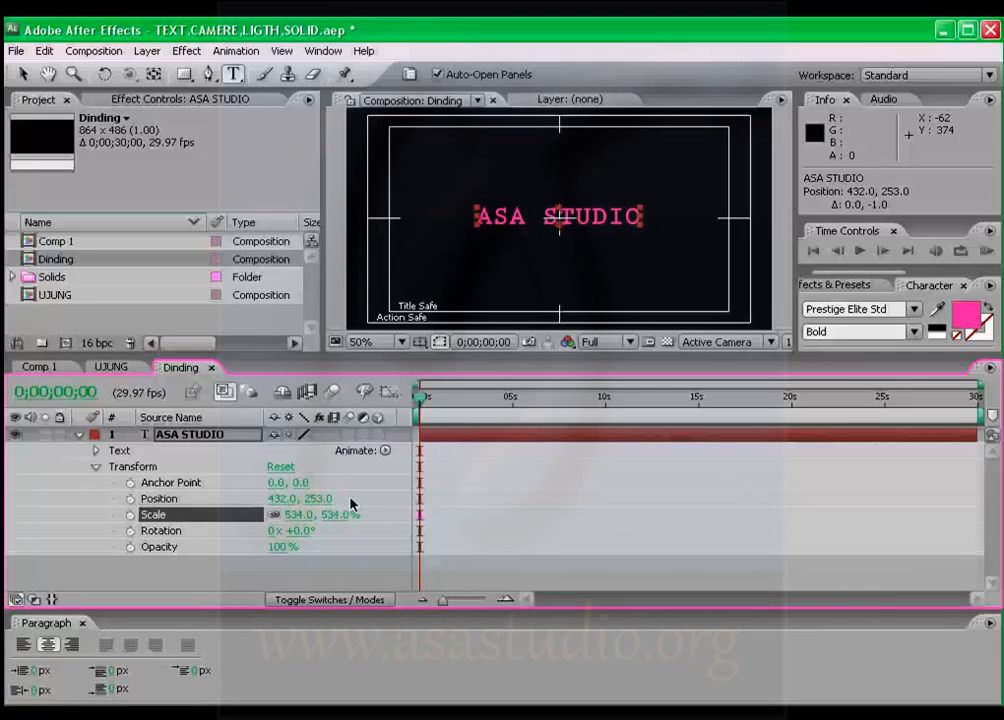
pyautogui.press('Down')
pyautogui.press('Down')
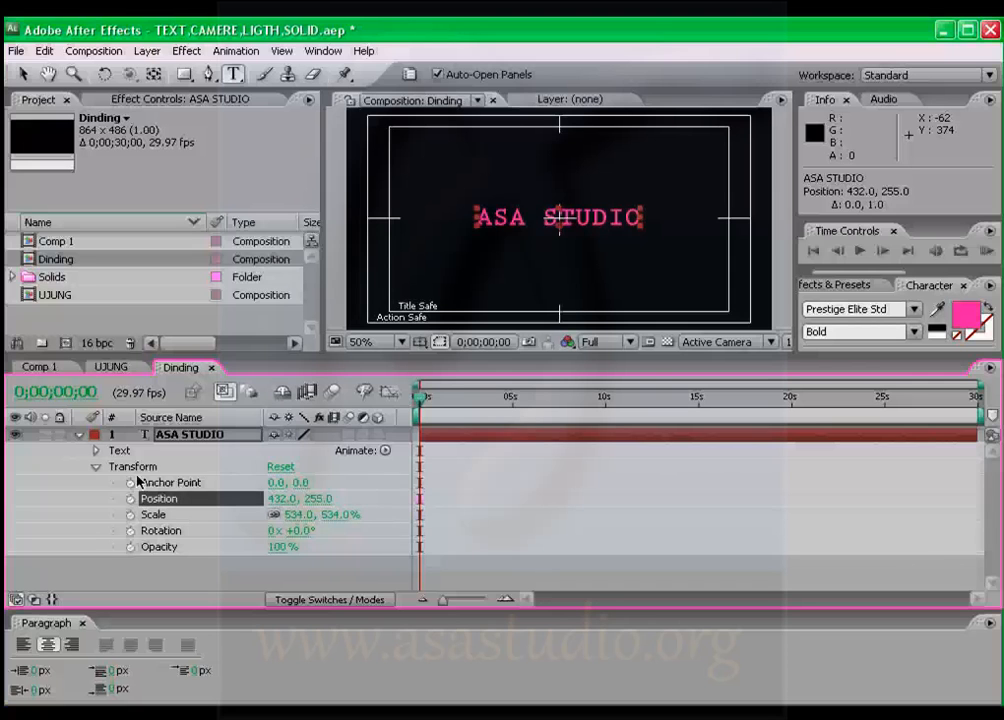
pyautogui.click(96, 466)
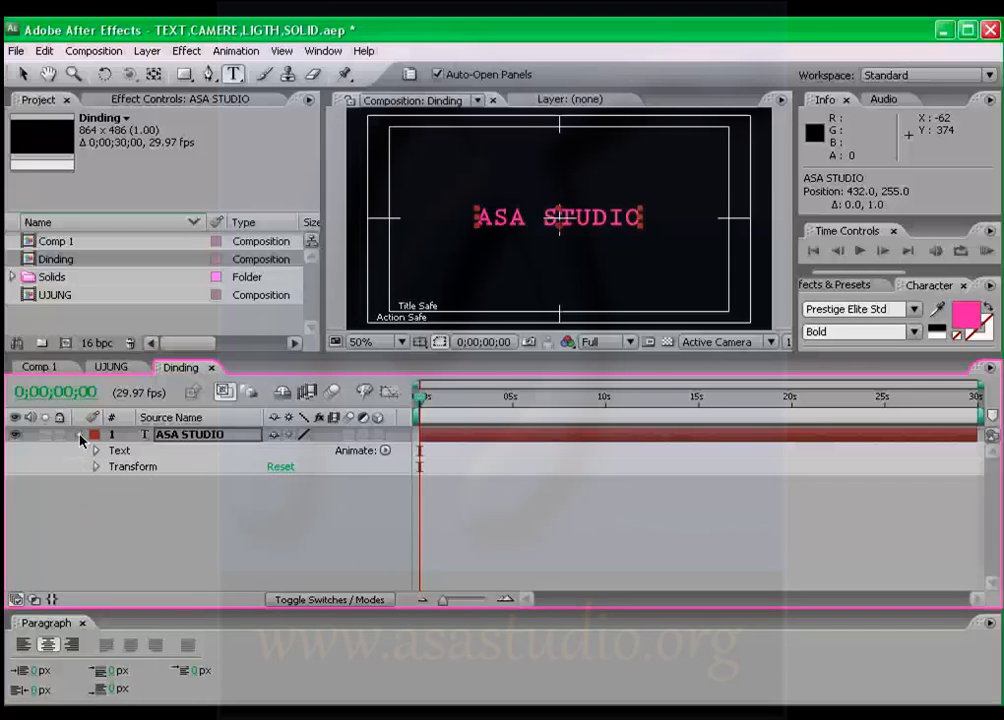
pyautogui.click(80, 436)
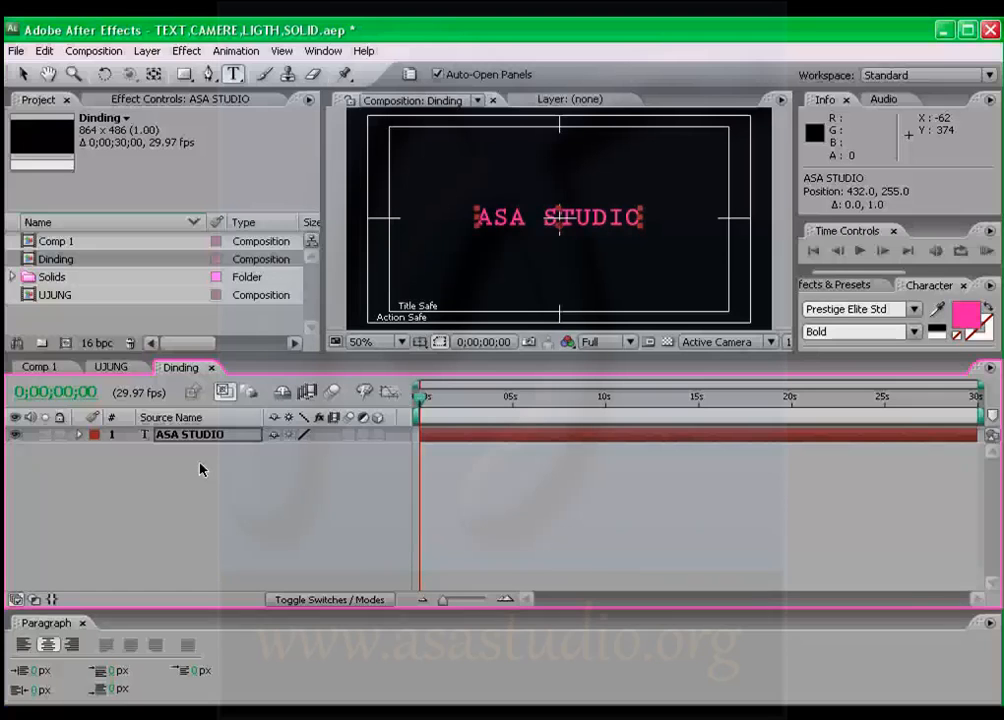
pyautogui.moveTo(423, 397)
pyautogui.mouseDown()
pyautogui.moveTo(978, 403)
pyautogui.moveTo(418, 410)
pyautogui.moveTo(975, 413)
pyautogui.moveTo(408, 413)
pyautogui.mouseUp()
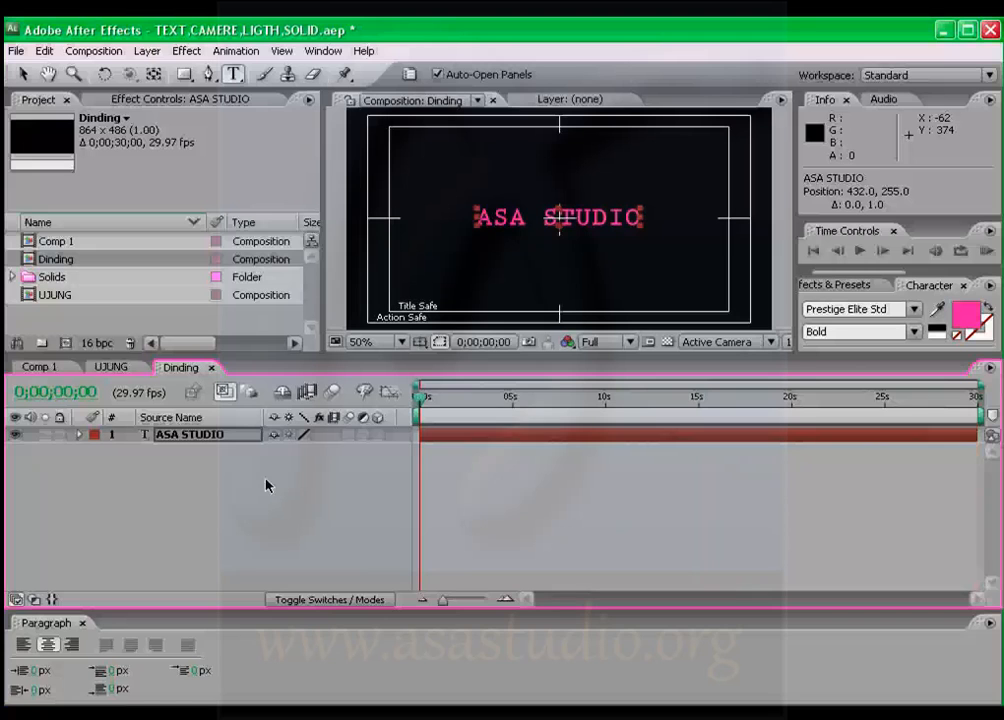
# Add a pink solid layer of 864 x 486 pixels to the Dinding composition.
pyautogui.rightClick(202, 479)
pyautogui.moveTo(229, 491)
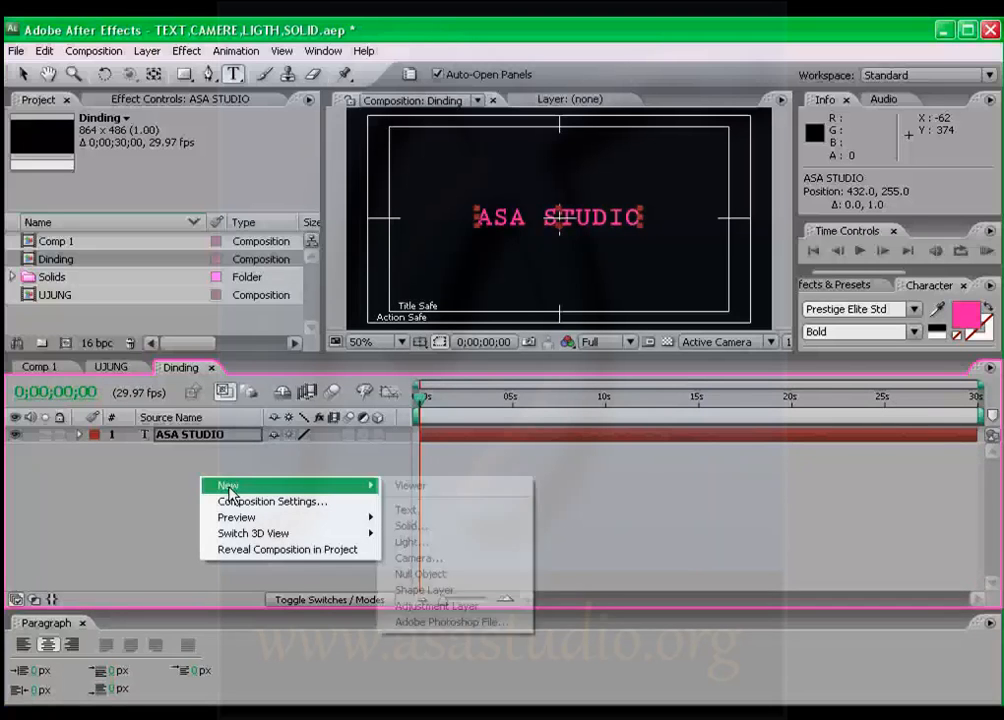
pyautogui.click(441, 524)
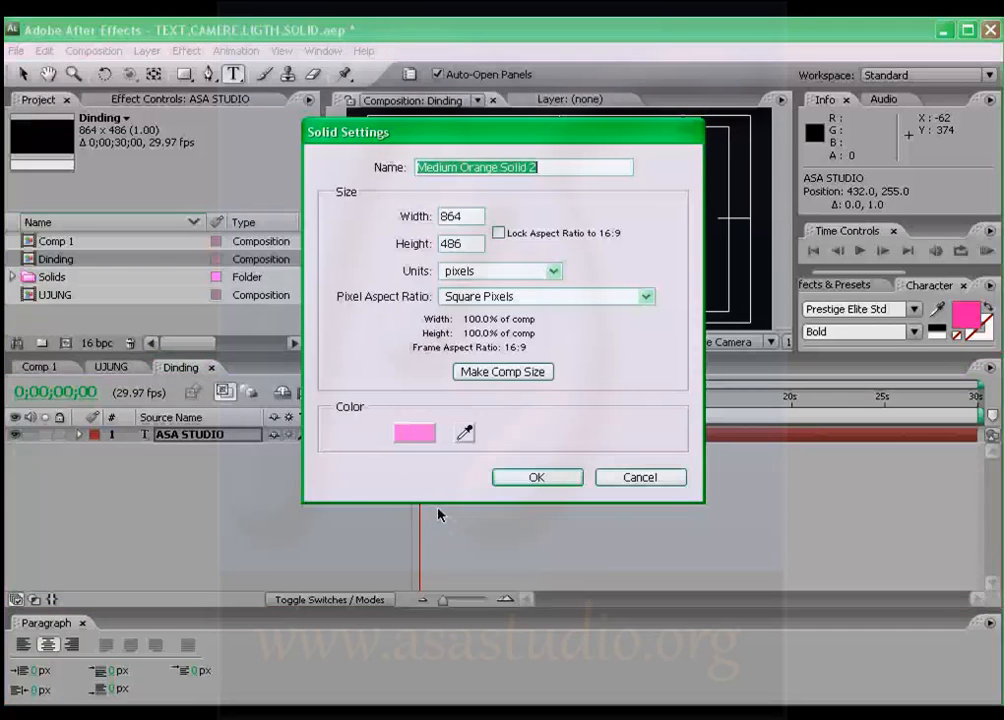
pyautogui.moveTo(510, 133); pyautogui.dragTo(460, 117)
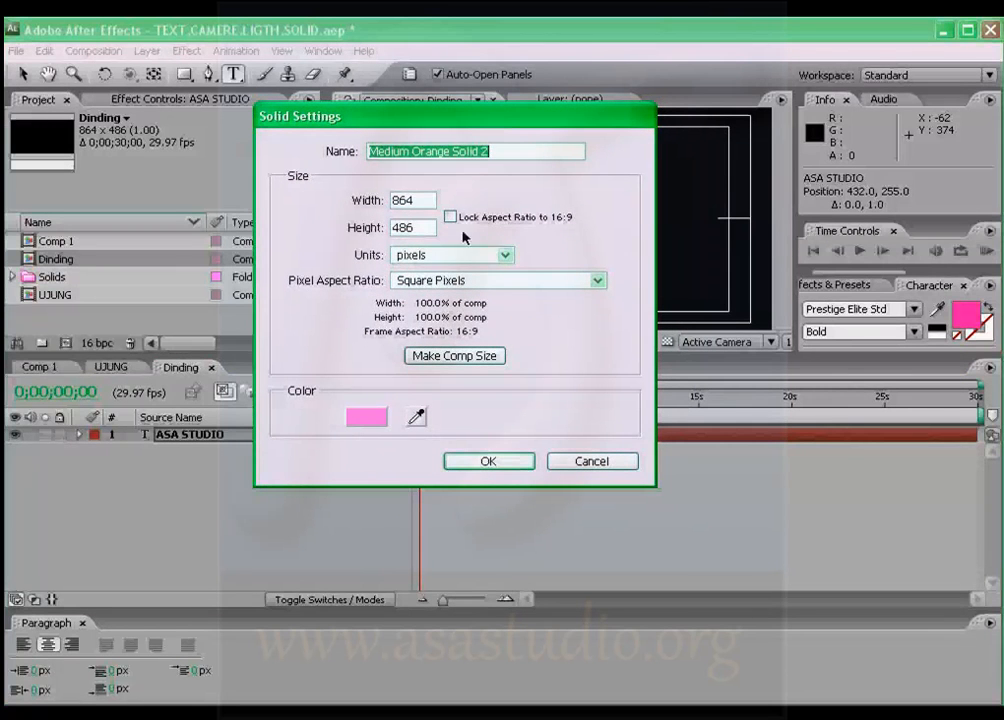
pyautogui.click(493, 461)
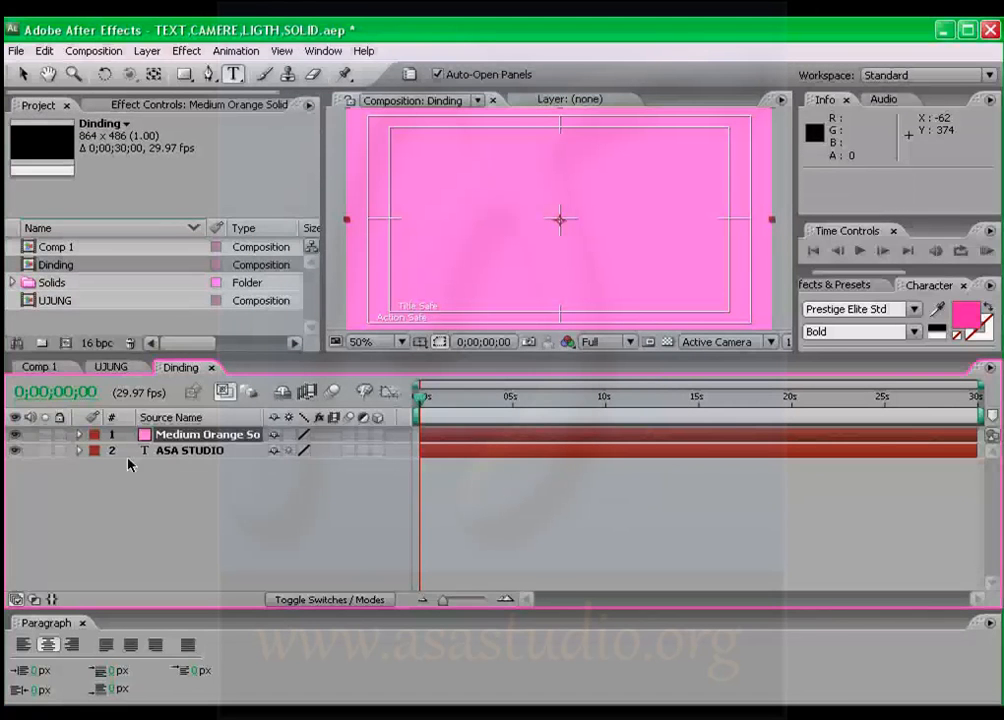
# Hide the pink solid and draw a rounded rectangle mask on it around the ASA STUDIO text, about 366 x 74 pixels.
pyautogui.click(15, 437)
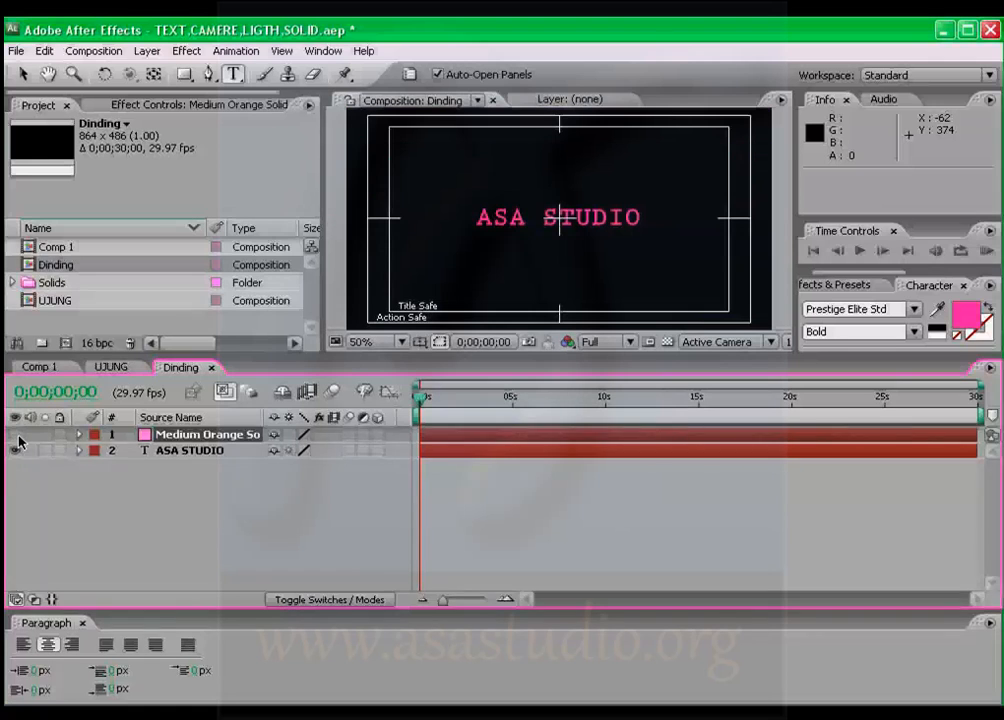
pyautogui.click(183, 76)
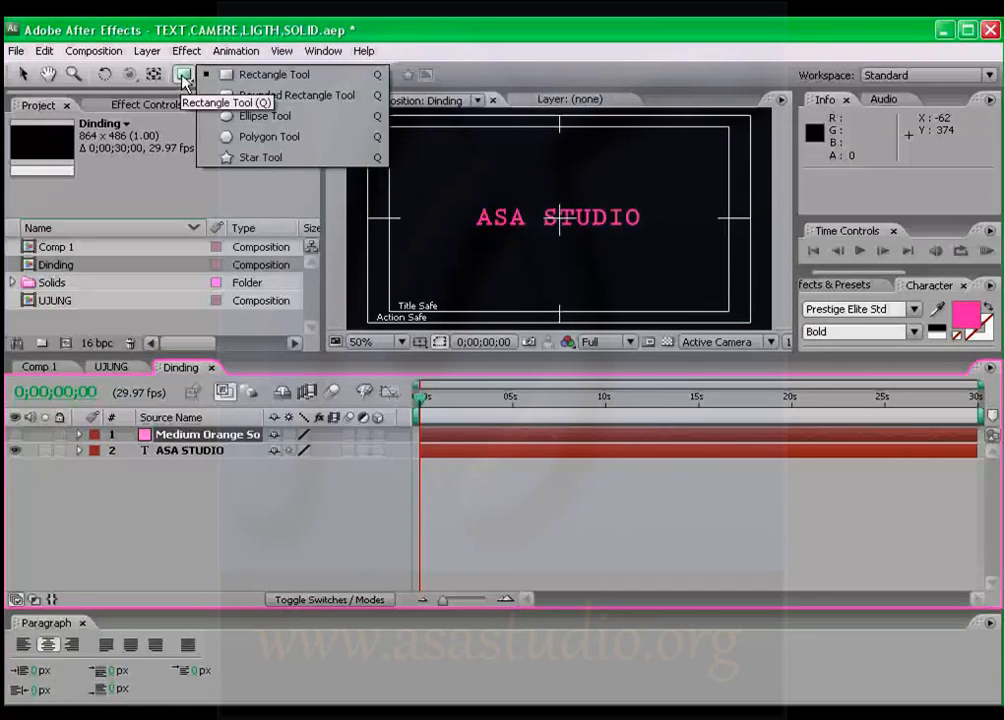
pyautogui.click(303, 97)
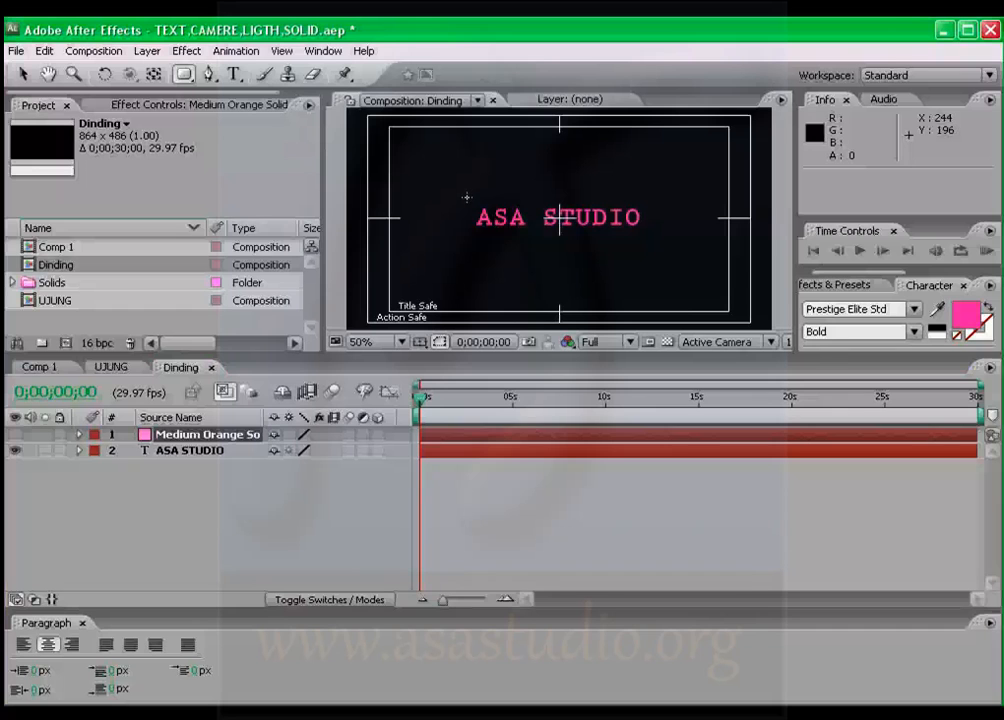
pyautogui.moveTo(466, 200); pyautogui.dragTo(647, 236)
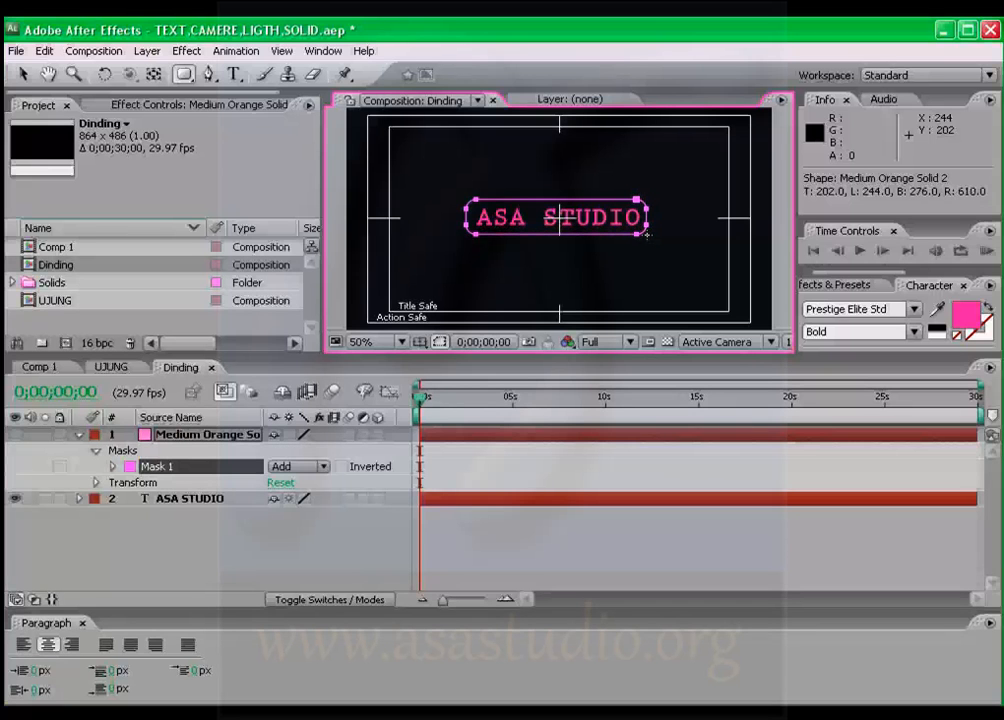
# Finish the rounded mask, make the pink solid visible again and move it below the ASA STUDIO text layer.
pyautogui.moveTo(648, 235); pyautogui.dragTo(651, 236)
pyautogui.click(180, 437)
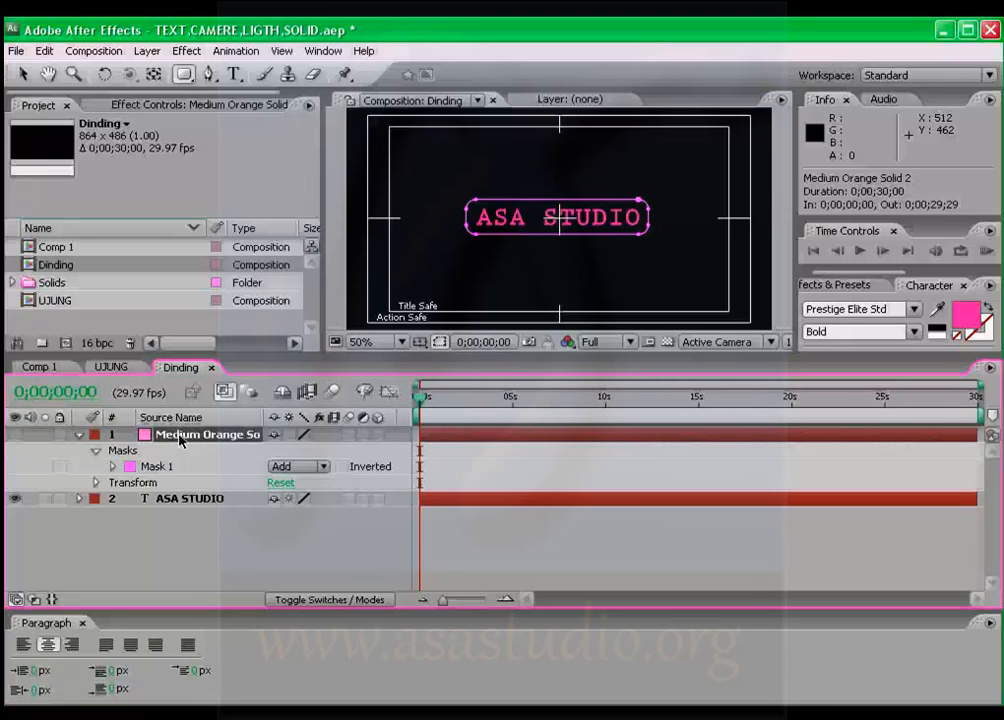
pyautogui.click(15, 434)
pyautogui.moveTo(193, 472); pyautogui.dragTo(205, 512)
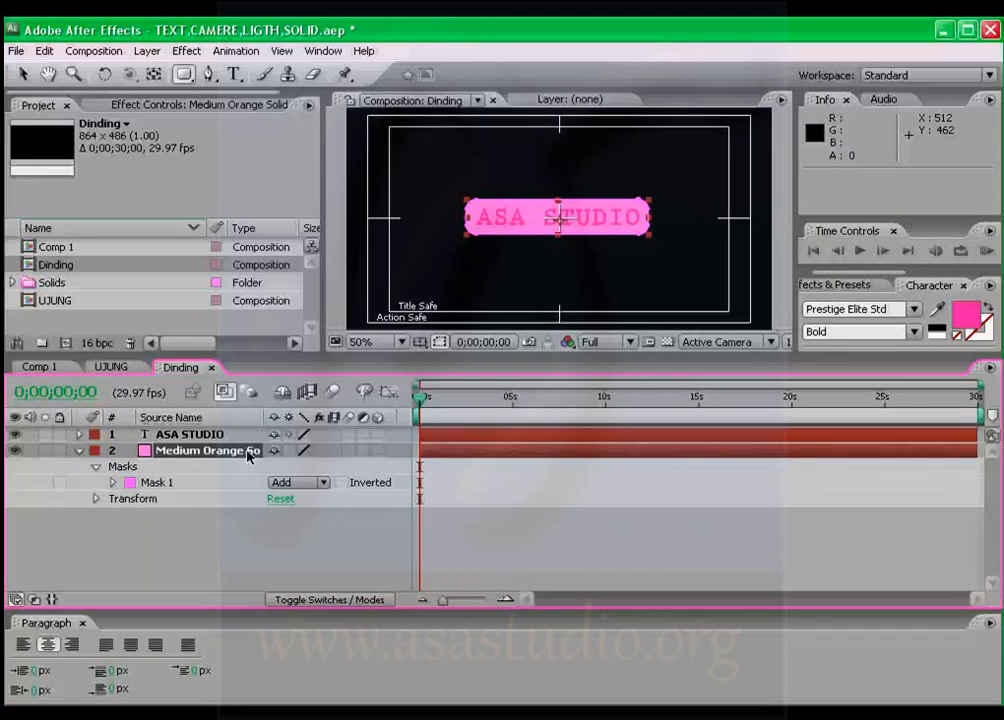
pyautogui.click(354, 528)
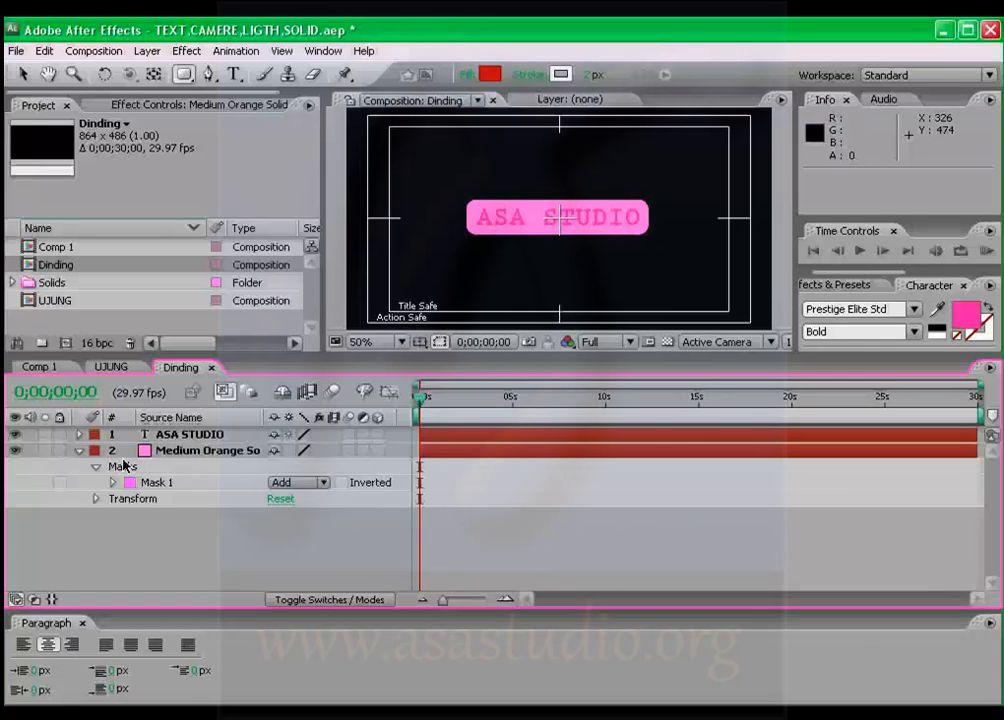
# Change the ASA STUDIO text fill colour to turquoise 04BCD7 and collapse the pink solid's properties.
pyautogui.click(183, 436)
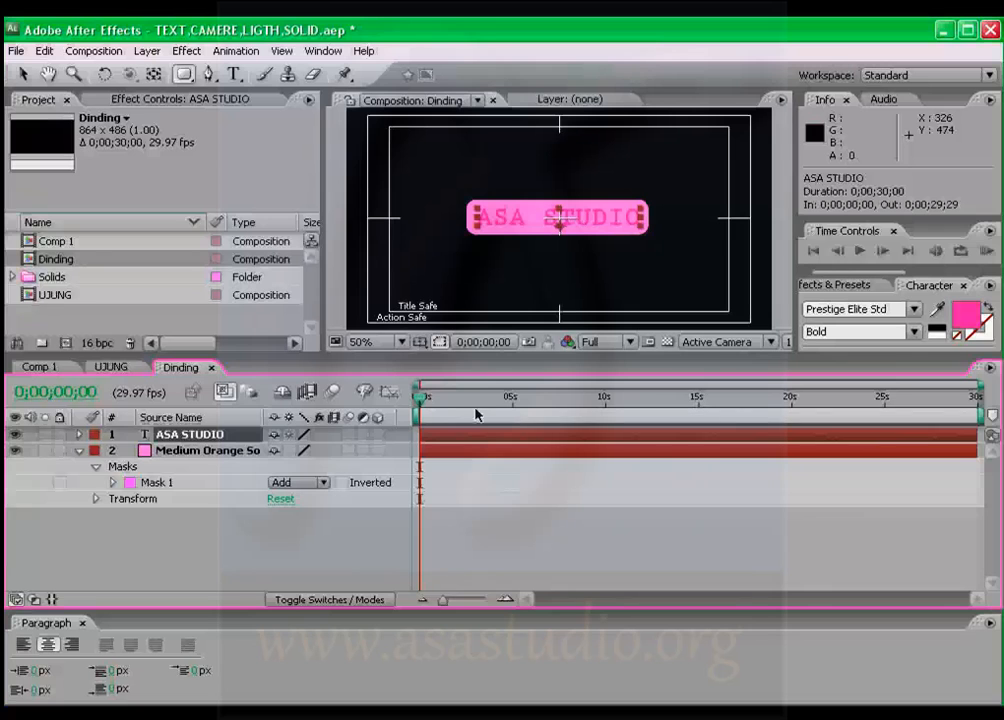
pyautogui.click(966, 314)
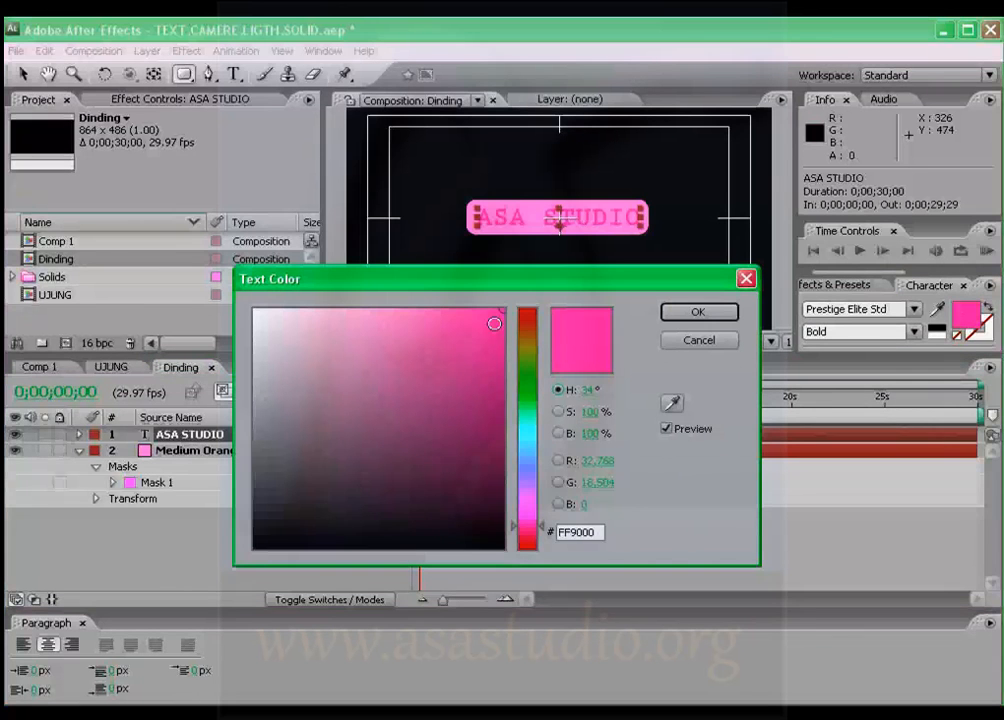
pyautogui.moveTo(385, 323)
pyautogui.mouseDown()
pyautogui.moveTo(332, 310)
pyautogui.moveTo(459, 441)
pyautogui.mouseUp()
pyautogui.moveTo(527, 432)
pyautogui.mouseDown()
pyautogui.moveTo(527, 392)
pyautogui.moveTo(536, 440)
pyautogui.moveTo(537, 422)
pyautogui.mouseUp()
pyautogui.moveTo(463, 445)
pyautogui.mouseDown()
pyautogui.moveTo(477, 332)
pyautogui.moveTo(491, 338)
pyautogui.moveTo(491, 359)
pyautogui.moveTo(500, 347)
pyautogui.mouseUp()
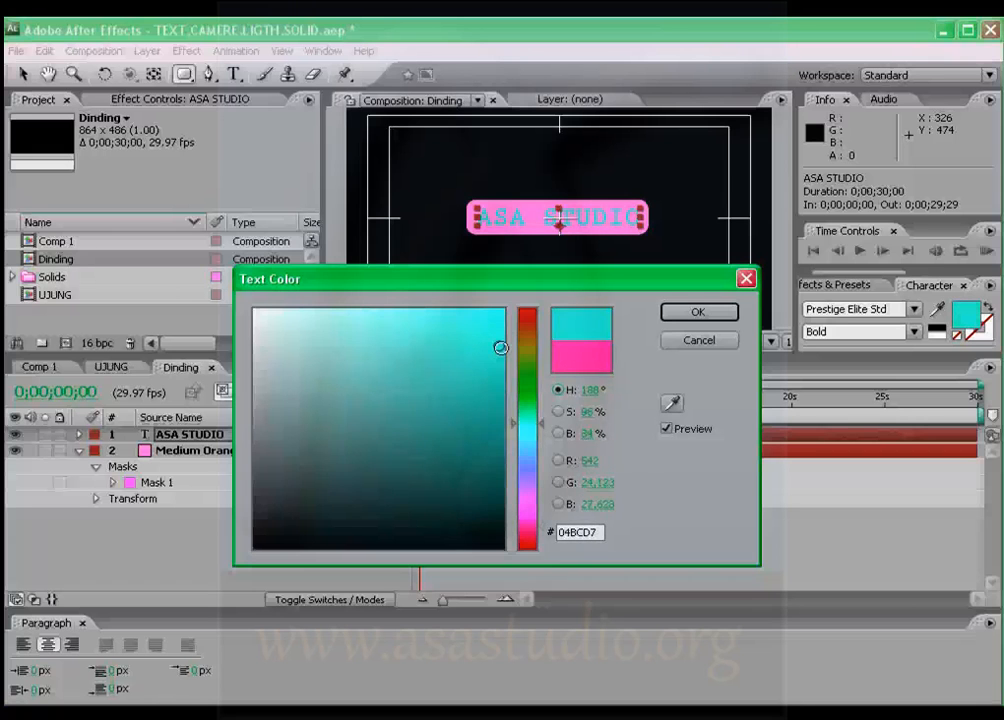
pyautogui.click(698, 311)
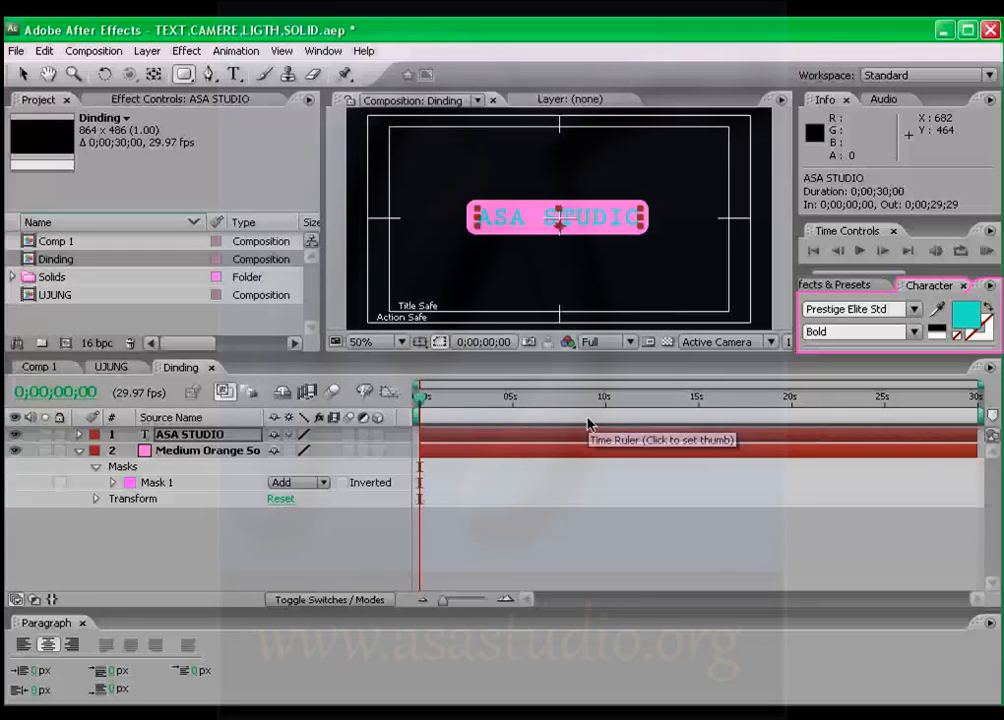
pyautogui.click(80, 451)
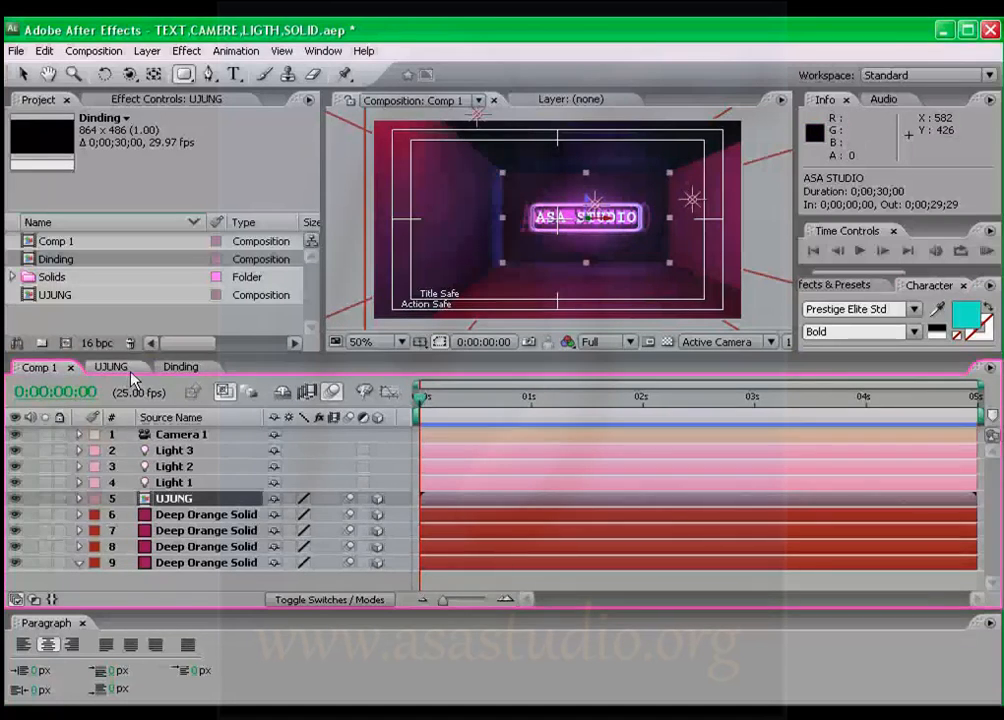
# Add a second pink solid of 864 x 486 pixels to the Dinding composition.
pyautogui.click(182, 367)
pyautogui.rightClick(310, 488)
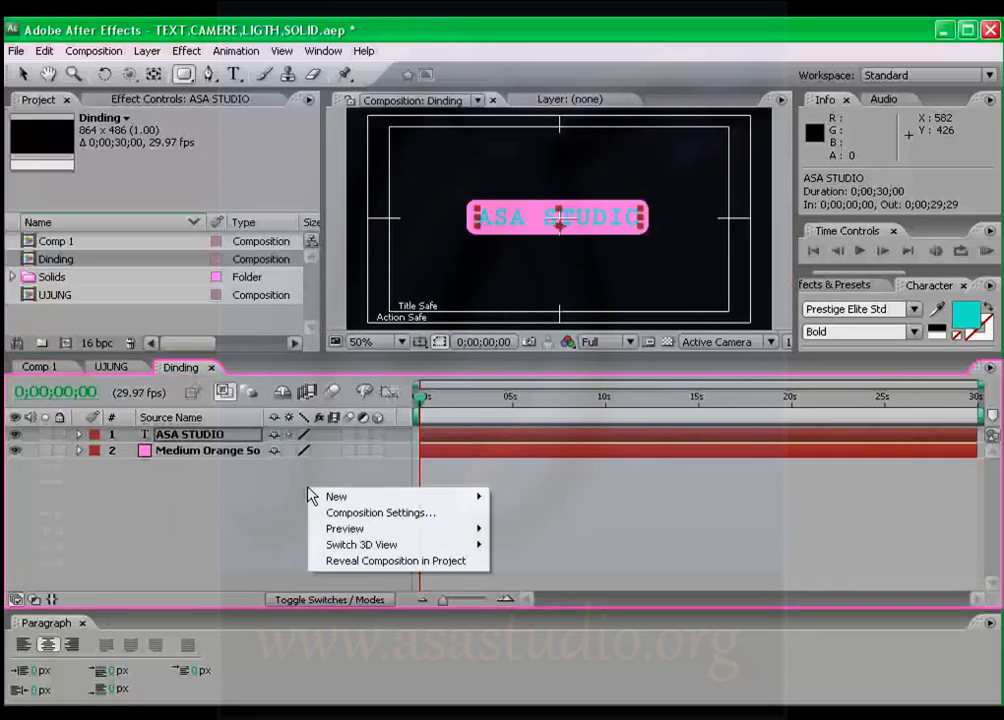
pyautogui.moveTo(354, 498)
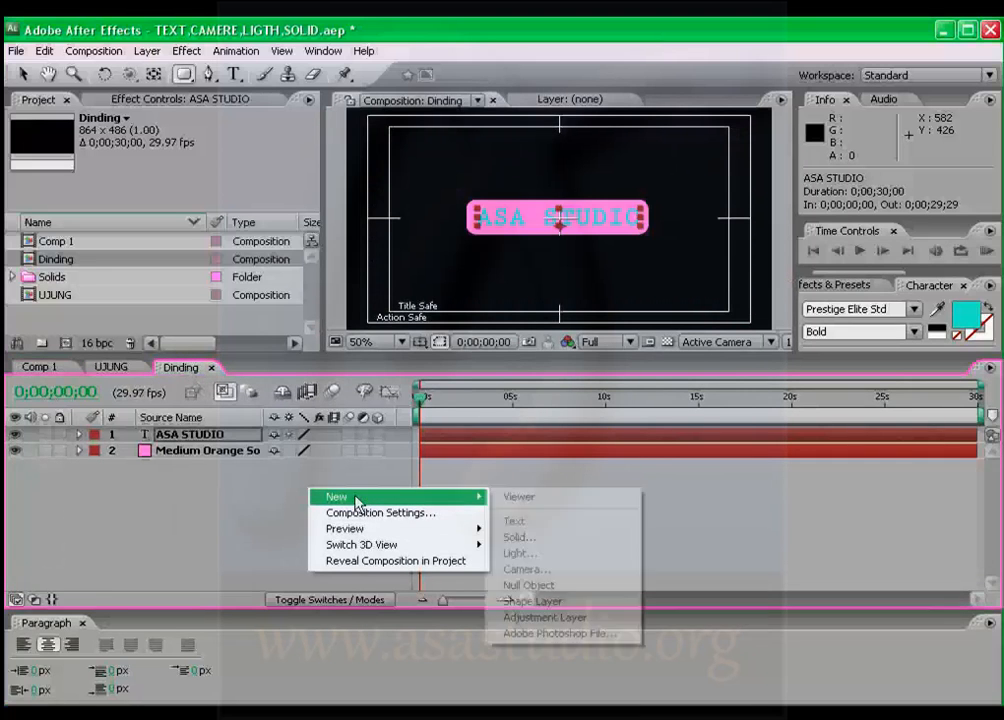
pyautogui.click(555, 540)
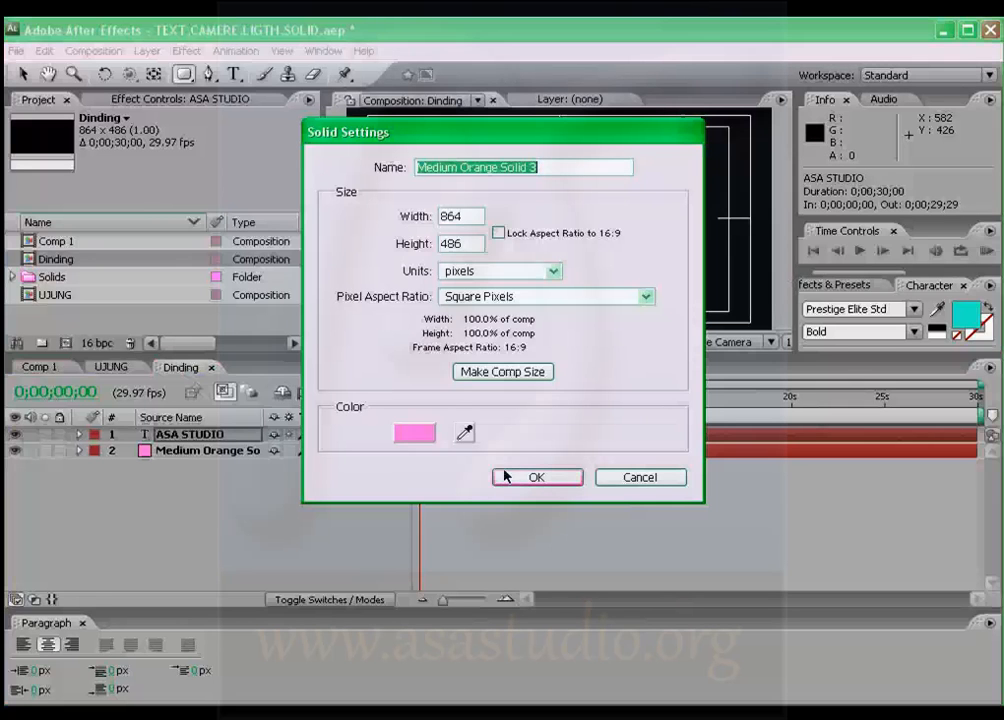
pyautogui.click(520, 477)
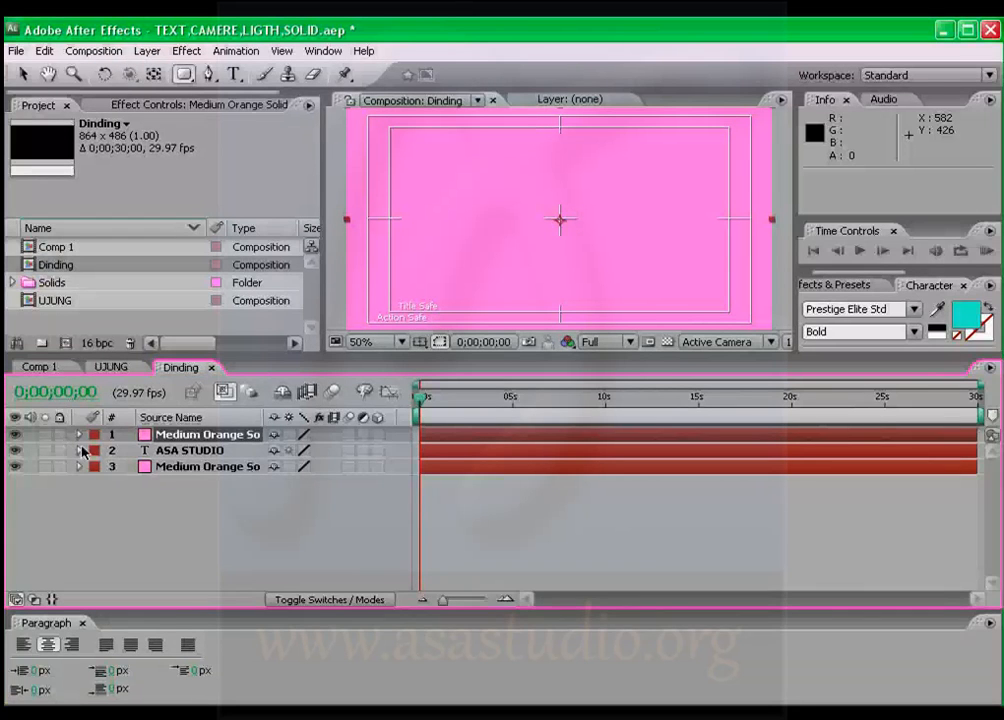
# Hide the new solid and draw two nested rounded rectangle masks around the sign, about 492 x 100 and 466 x 70 pixels.
pyautogui.click(15, 434)
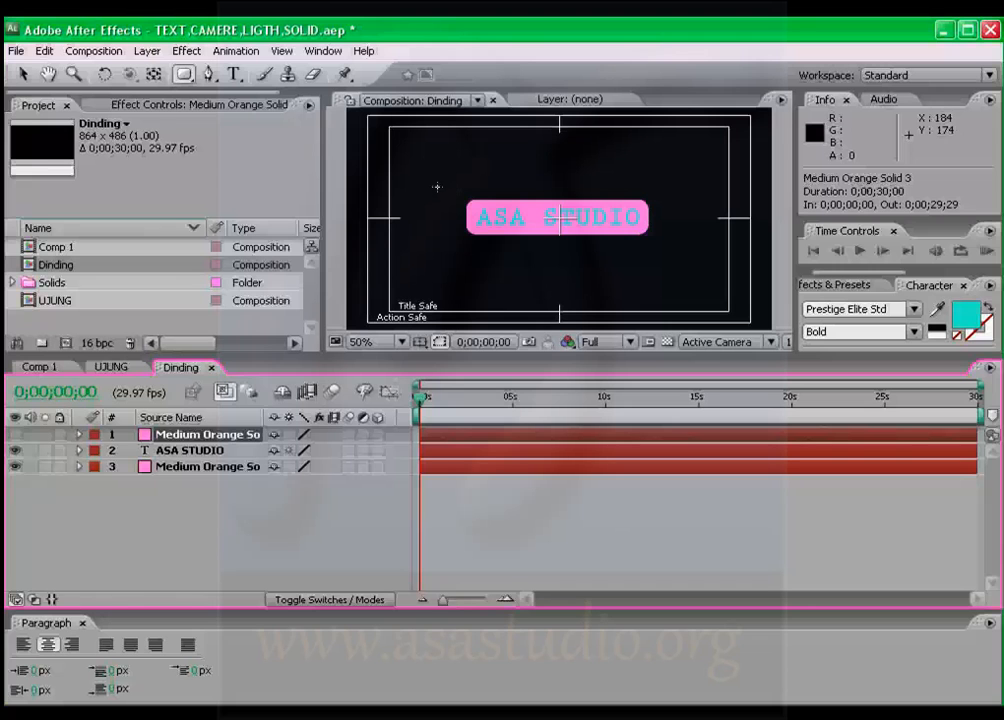
pyautogui.moveTo(436, 194); pyautogui.dragTo(680, 241)
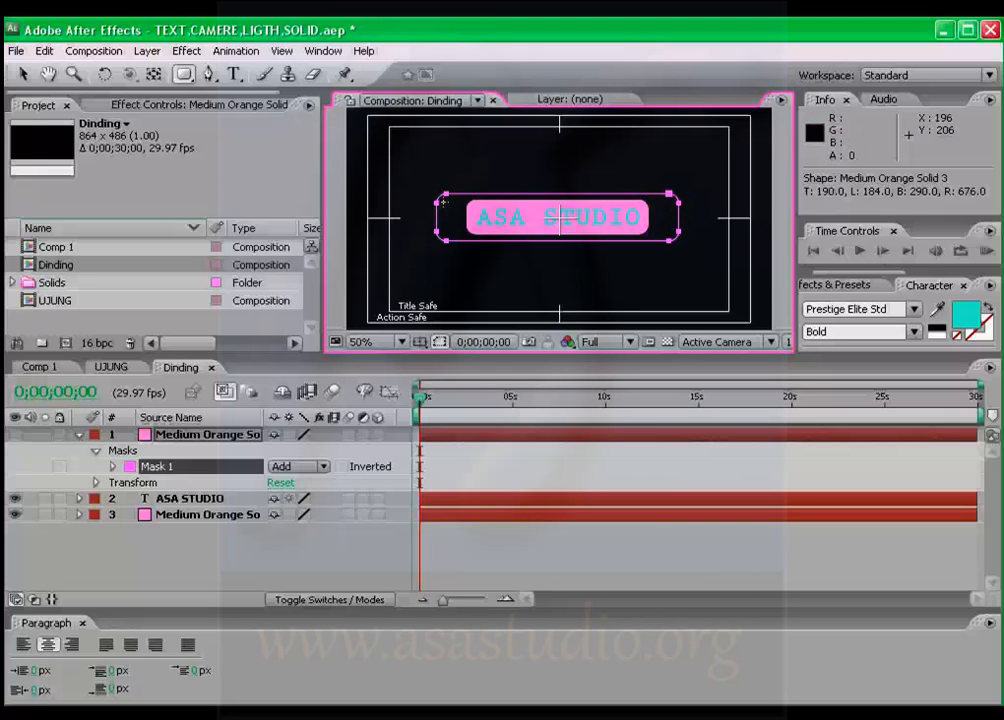
pyautogui.moveTo(441, 202); pyautogui.dragTo(676, 239)
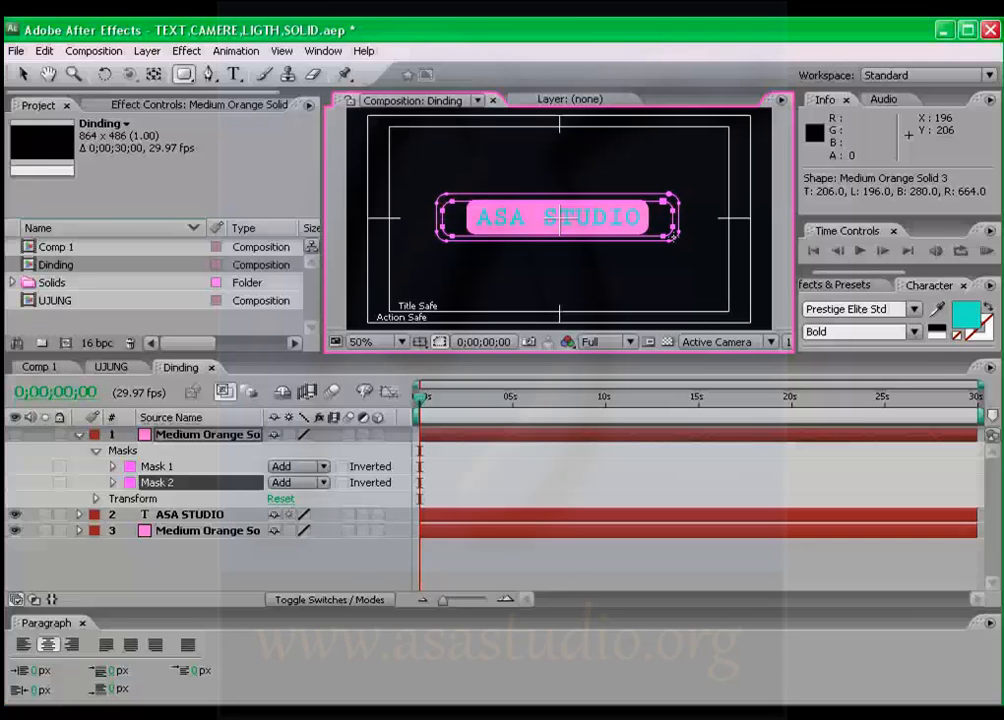
pyautogui.moveTo(674, 237); pyautogui.dragTo(672, 235)
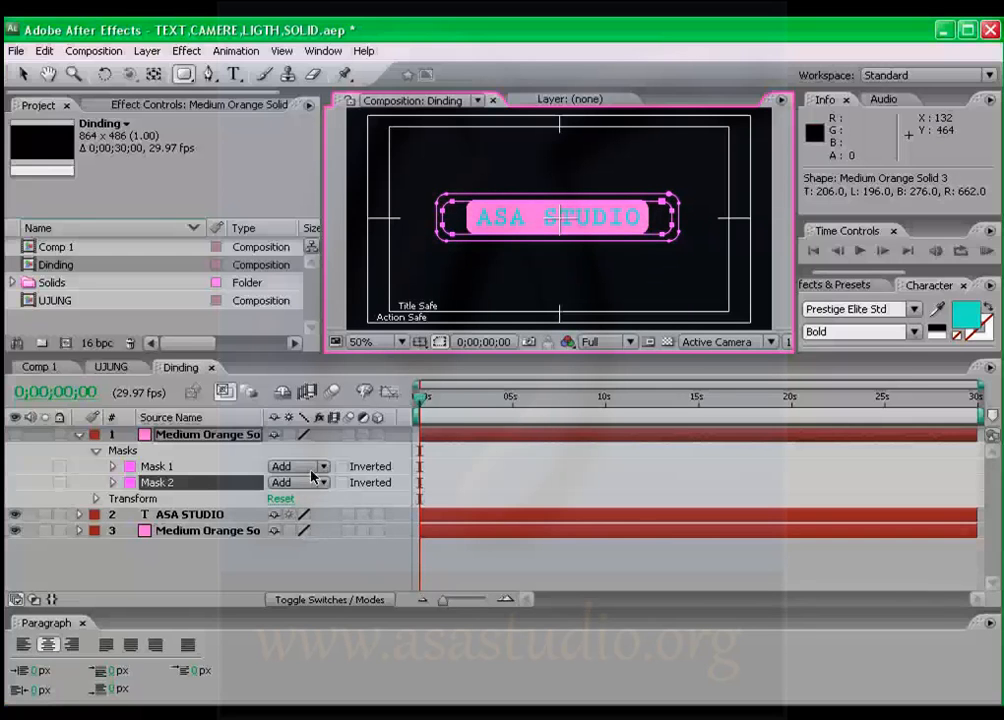
# Show the new solid again and set its inner mask, Mask 2, to Subtract.
pyautogui.click(16, 442)
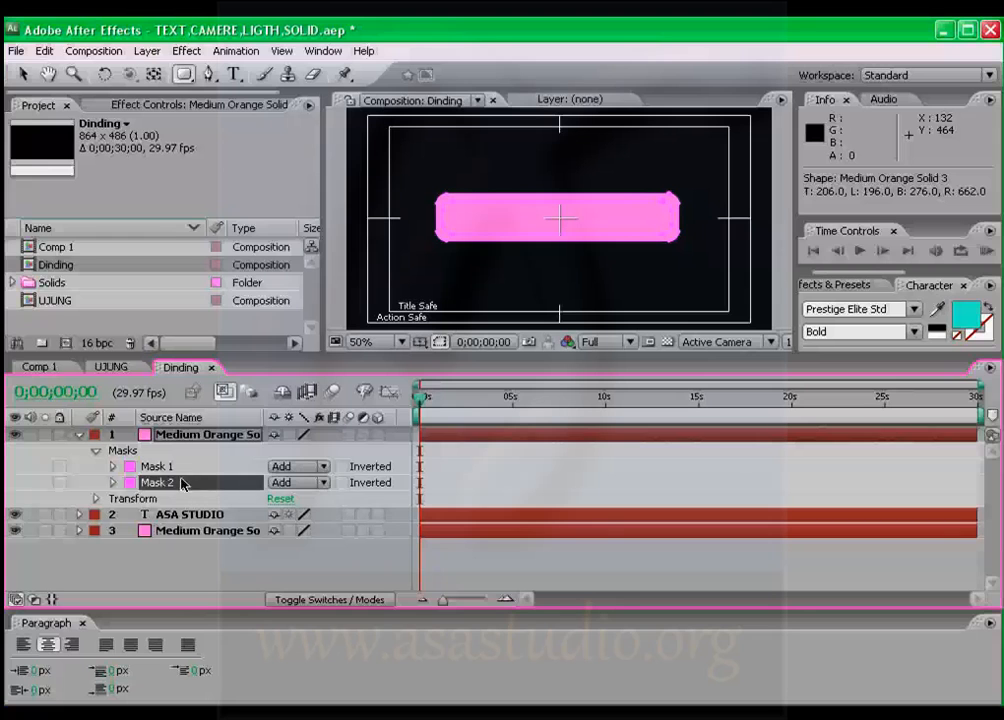
pyautogui.click(321, 483)
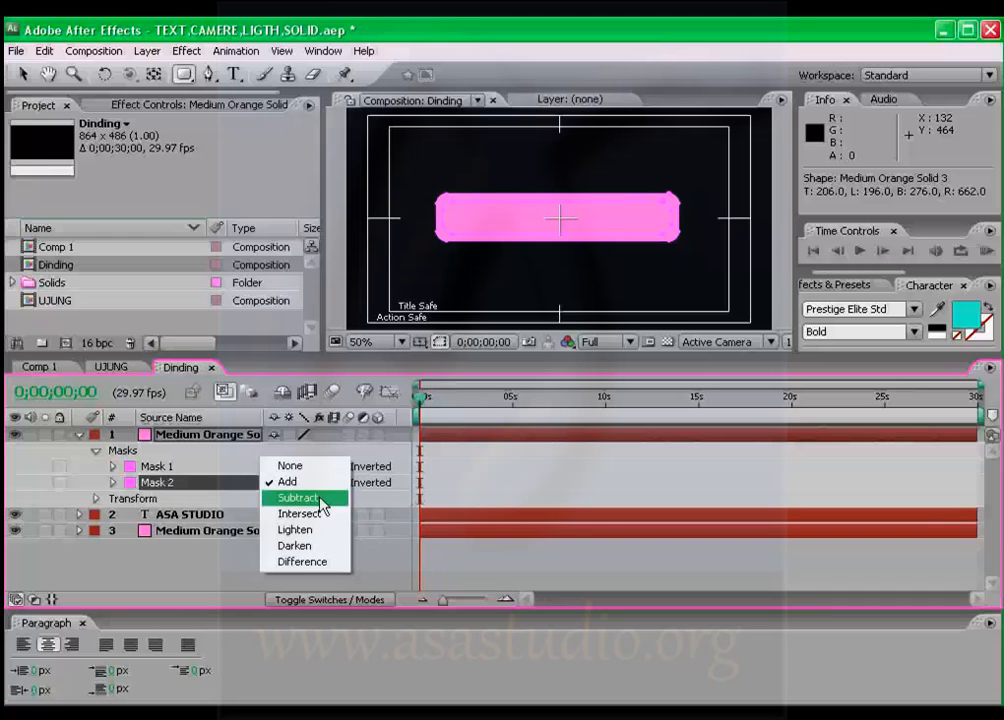
pyautogui.click(321, 500)
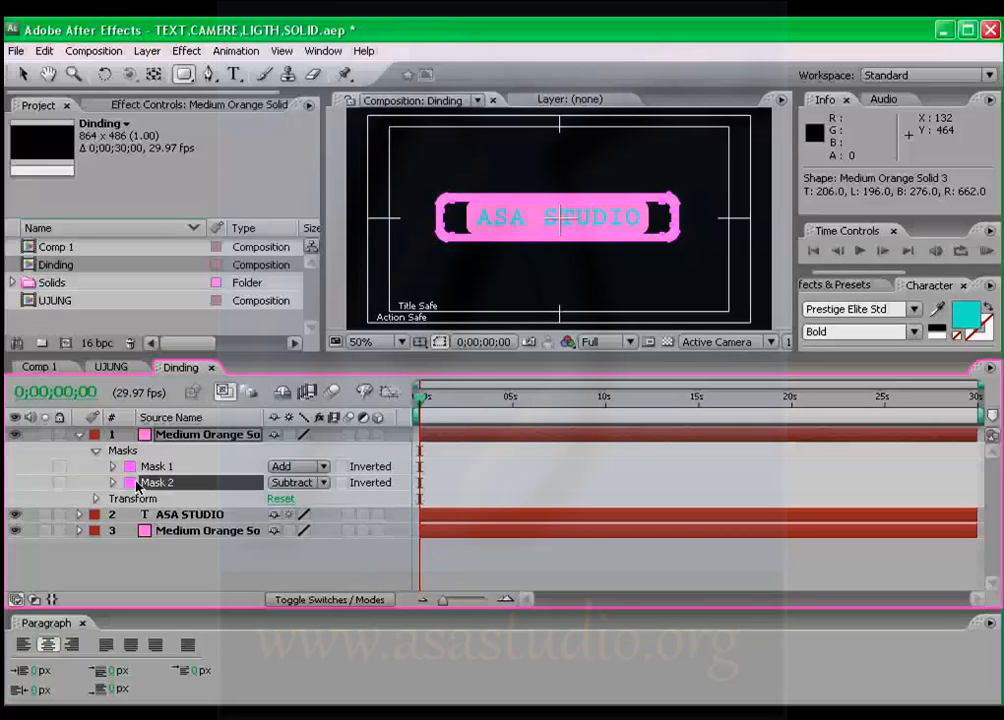
# Set the outer Mask 1 feather to 59 pixels and its expansion to -6 pixels.
pyautogui.click(113, 467)
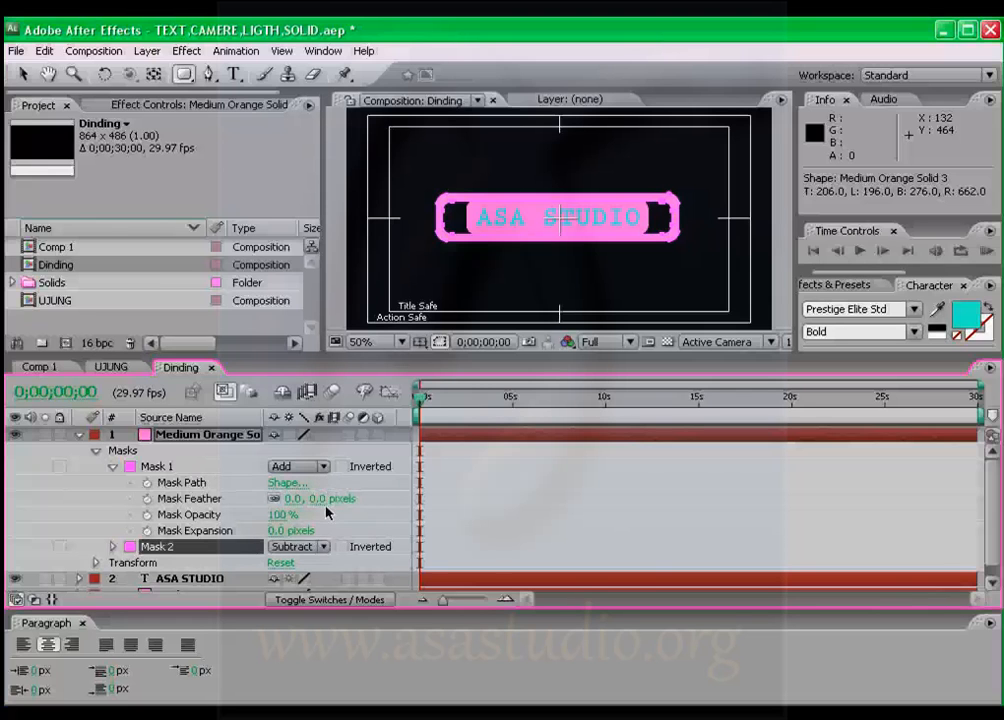
pyautogui.moveTo(298, 500); pyautogui.dragTo(373, 500)
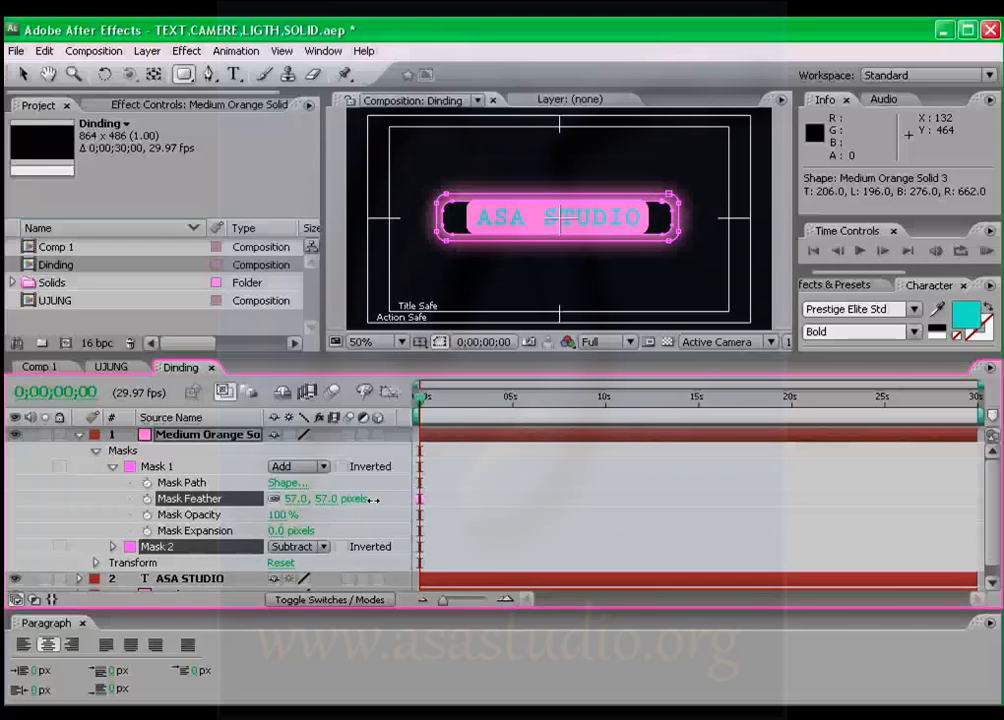
pyautogui.moveTo(300, 530); pyautogui.dragTo(264, 530)
pyautogui.click(338, 528)
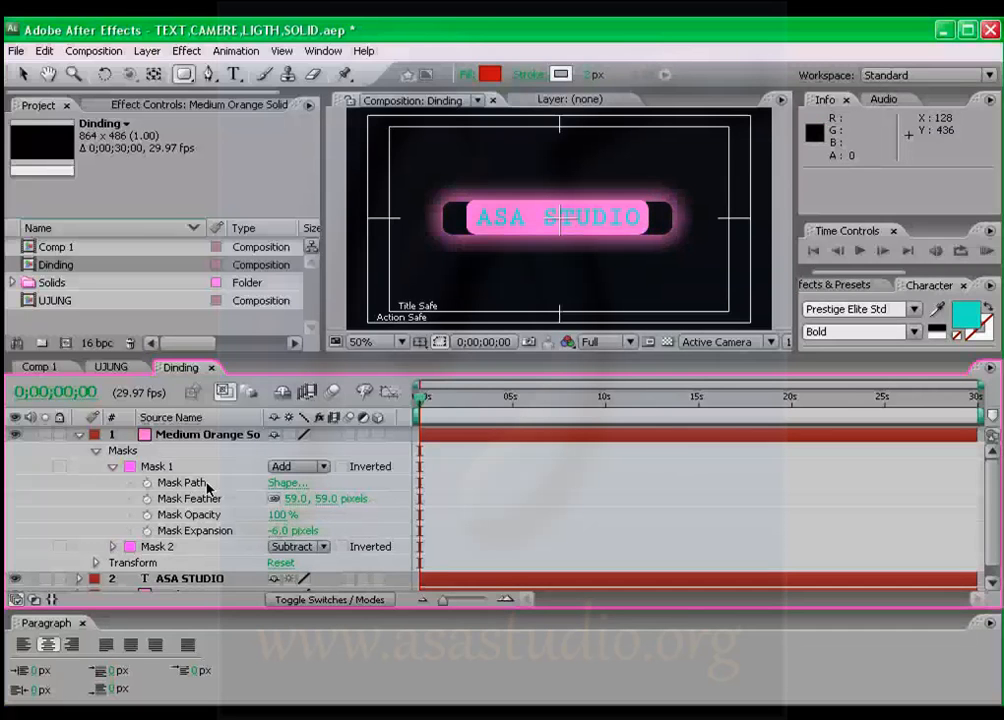
# Duplicate the glowing frame solid and scale the copy to 122%.
pyautogui.click(185, 434)
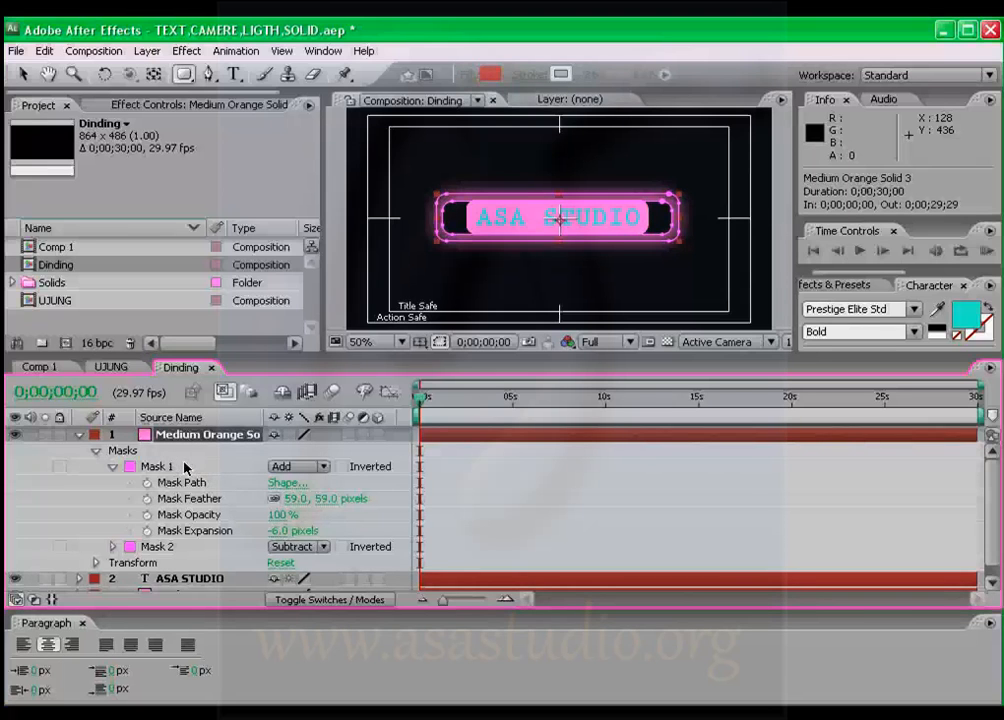
pyautogui.hotkey('ctrl', 'd')
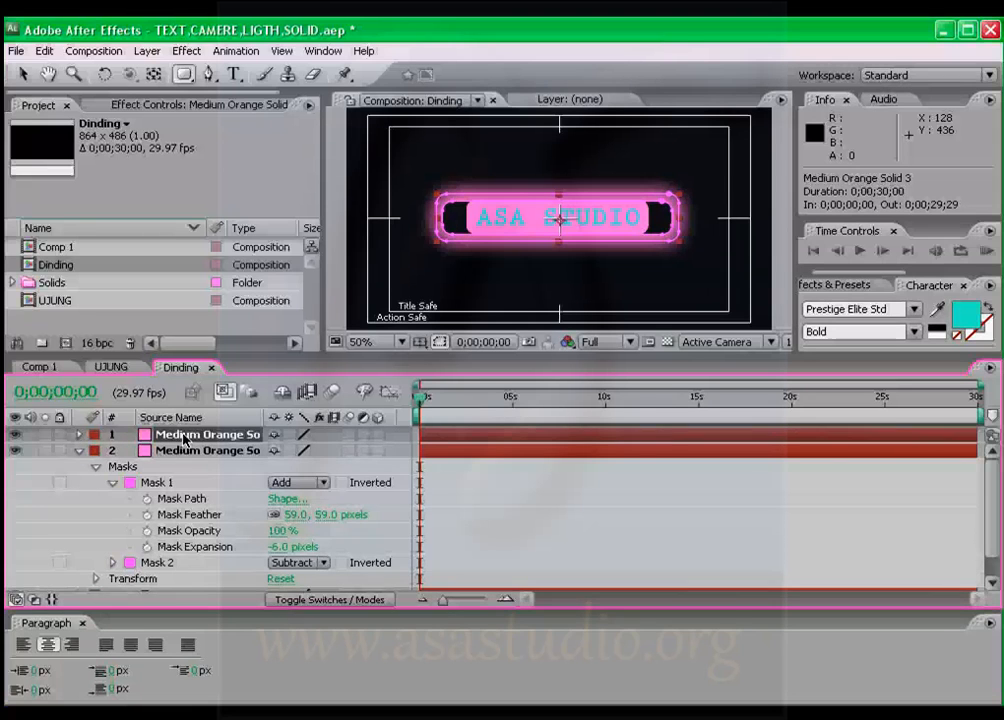
pyautogui.press('t')
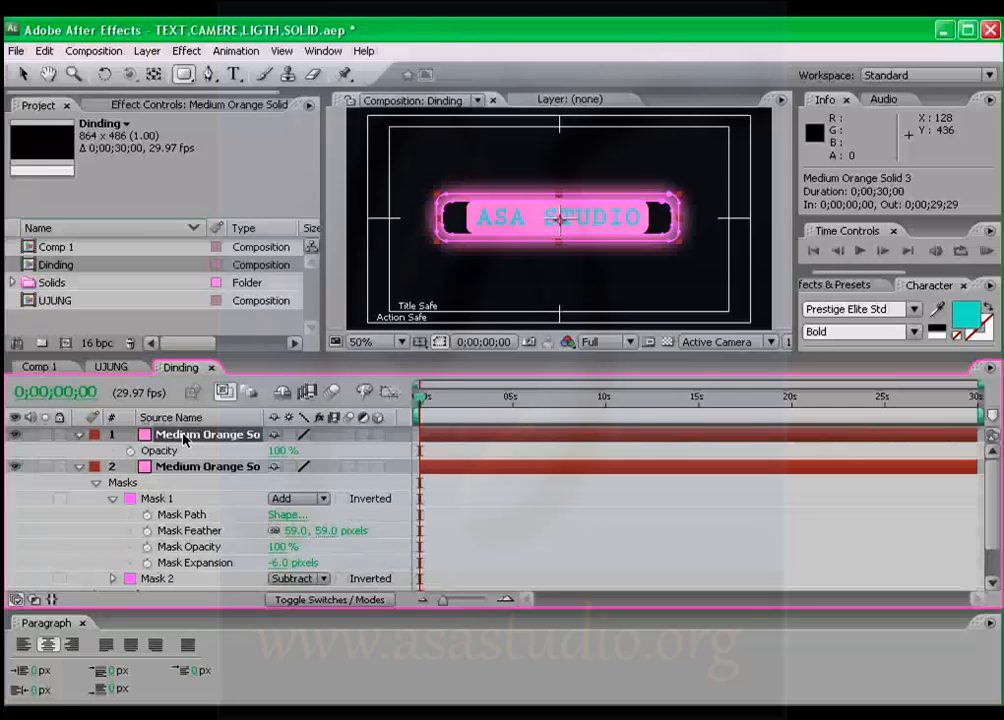
pyautogui.press('s')
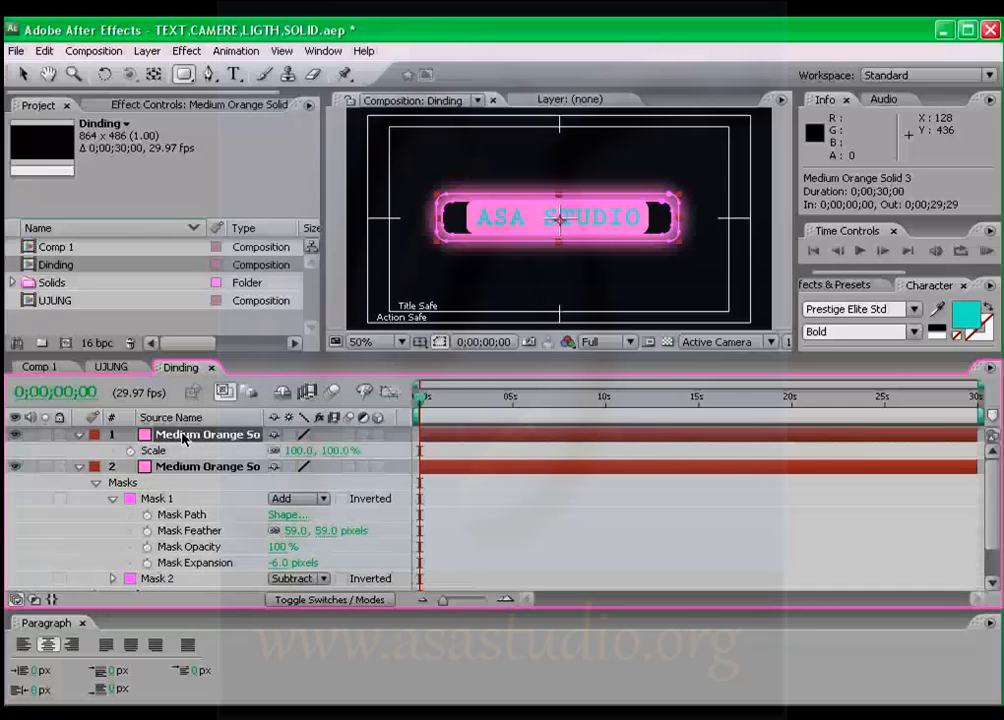
pyautogui.moveTo(336, 450)
pyautogui.mouseDown()
pyautogui.moveTo(372, 451)
pyautogui.moveTo(352, 451)
pyautogui.mouseUp()
pyautogui.click(230, 517)
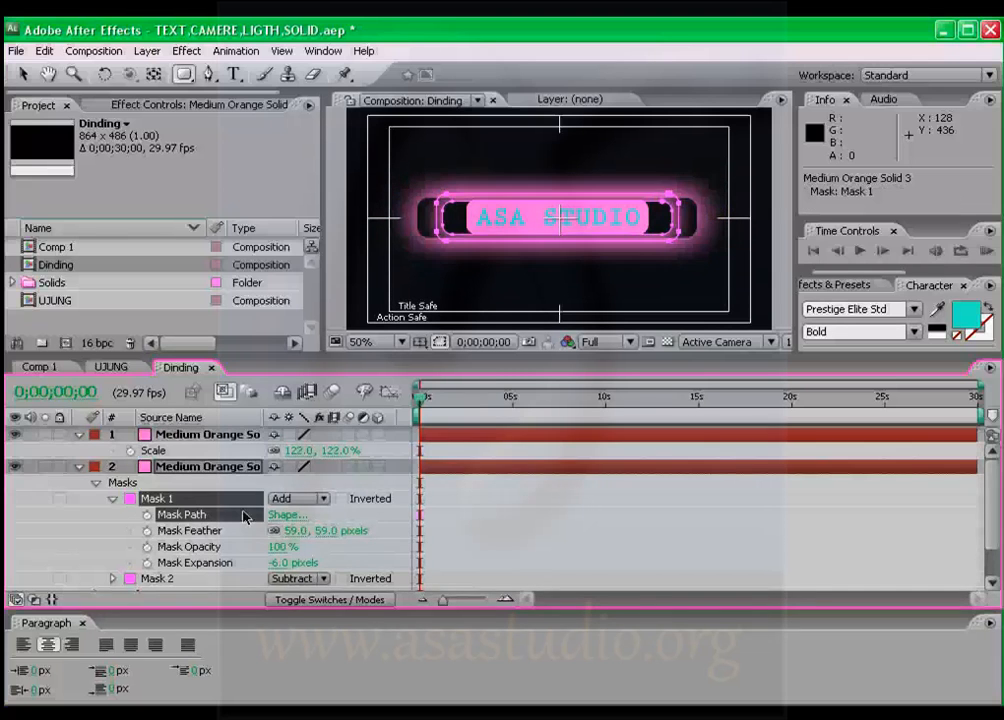
pyautogui.click(397, 545)
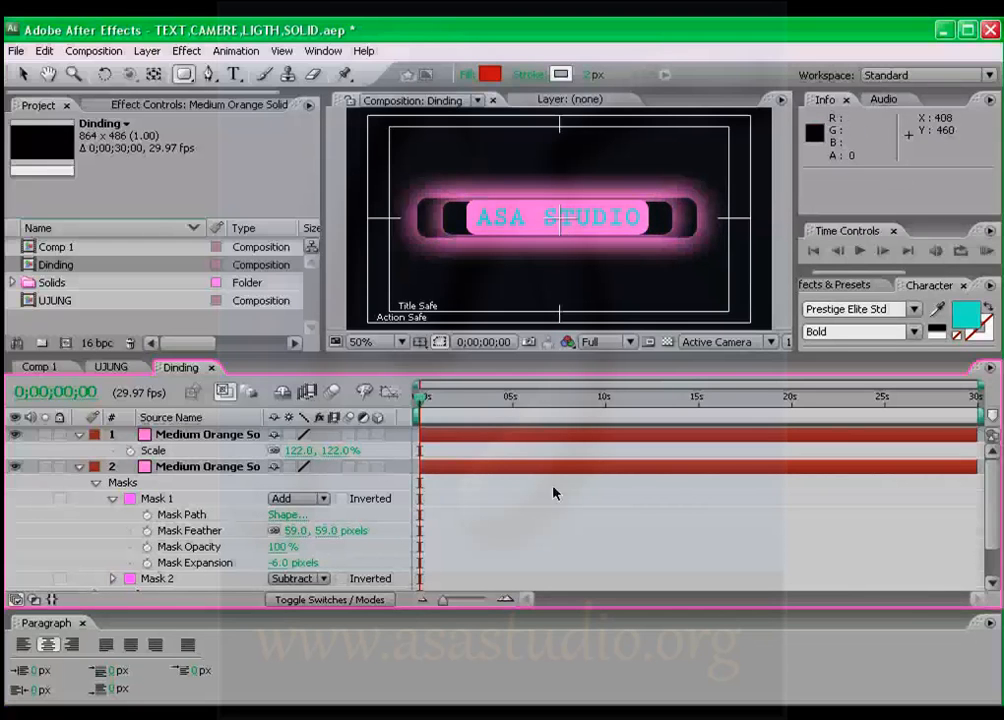
# Collapse both frame solids and move them together to the bottom of the layer stack.
pyautogui.click(79, 434)
pyautogui.click(79, 450)
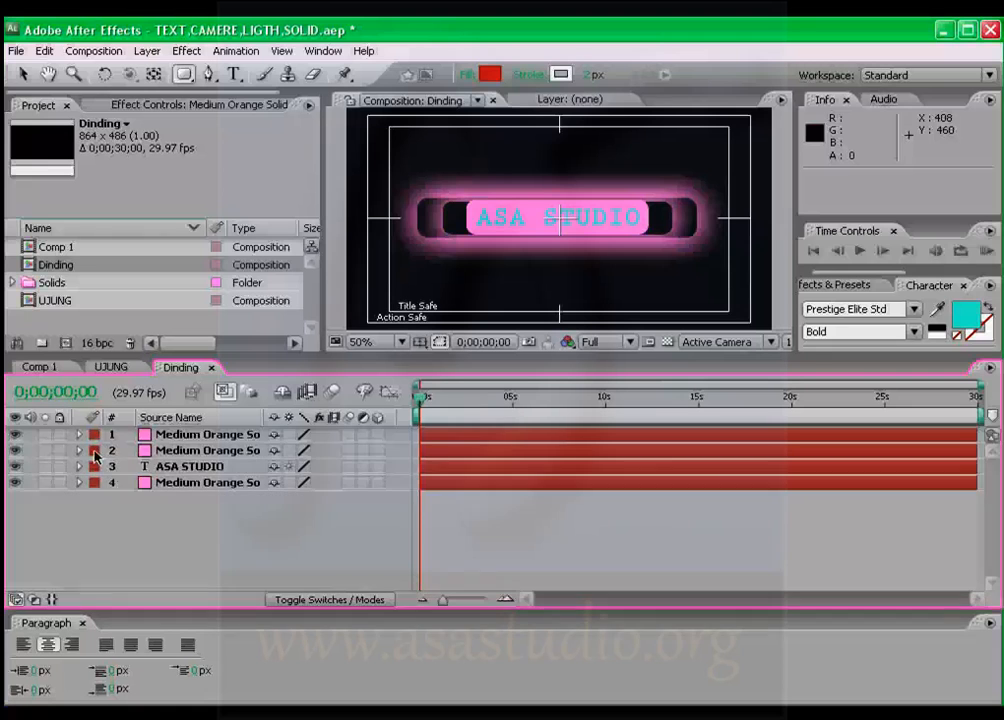
pyautogui.click(156, 440)
pyautogui.keyDown('ctrl'); pyautogui.click(148, 450); pyautogui.keyUp('ctrl')
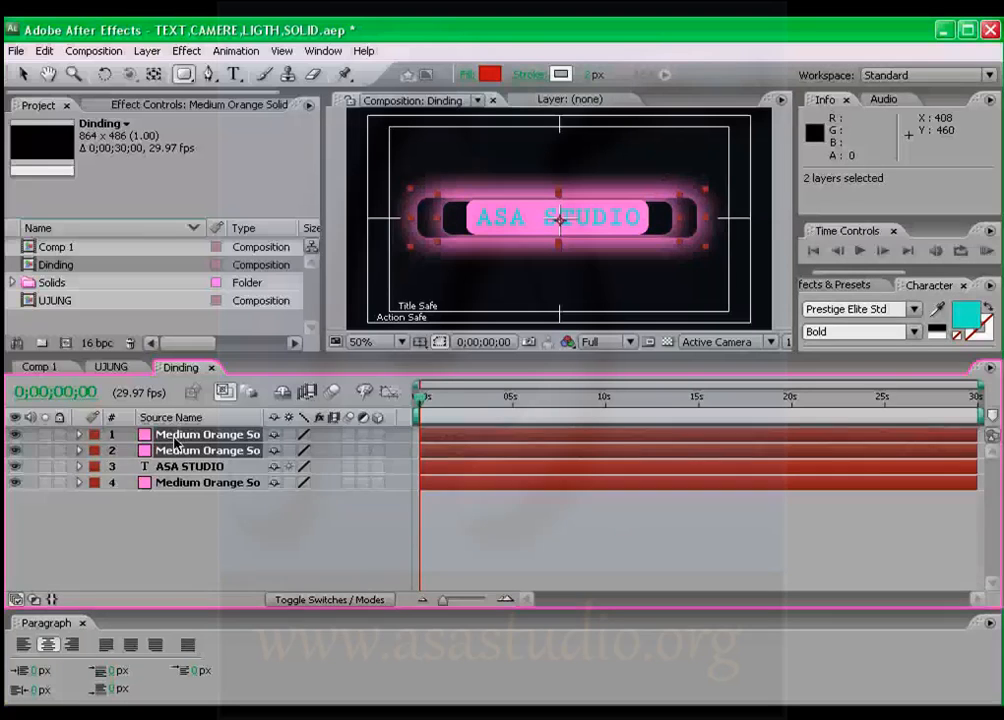
pyautogui.moveTo(176, 440); pyautogui.dragTo(213, 503)
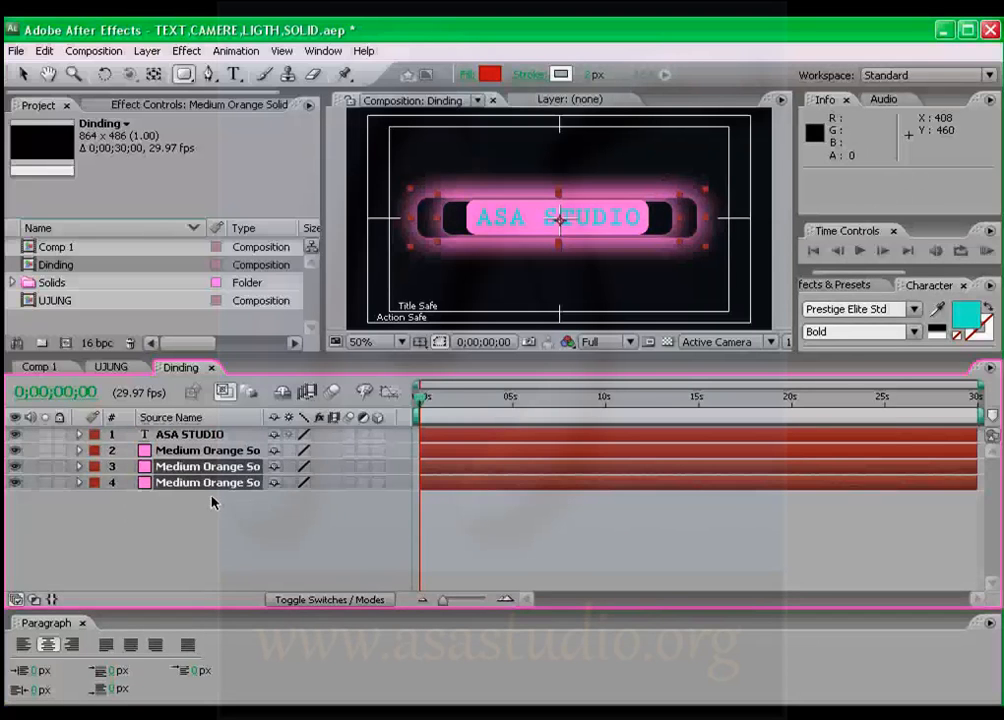
pyautogui.click(230, 540)
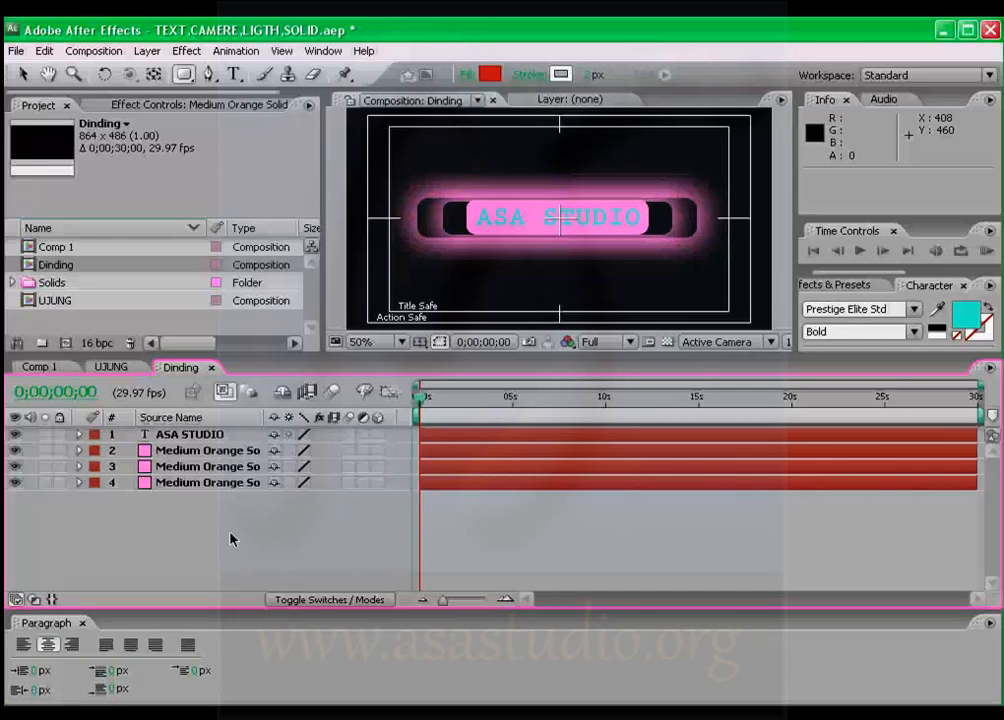
# Keyframe the Scale of both frame solids at the start, and enlarge them to 168% and 146% at 0;00;14;28.
pyautogui.moveTo(420, 397); pyautogui.dragTo(372, 381)
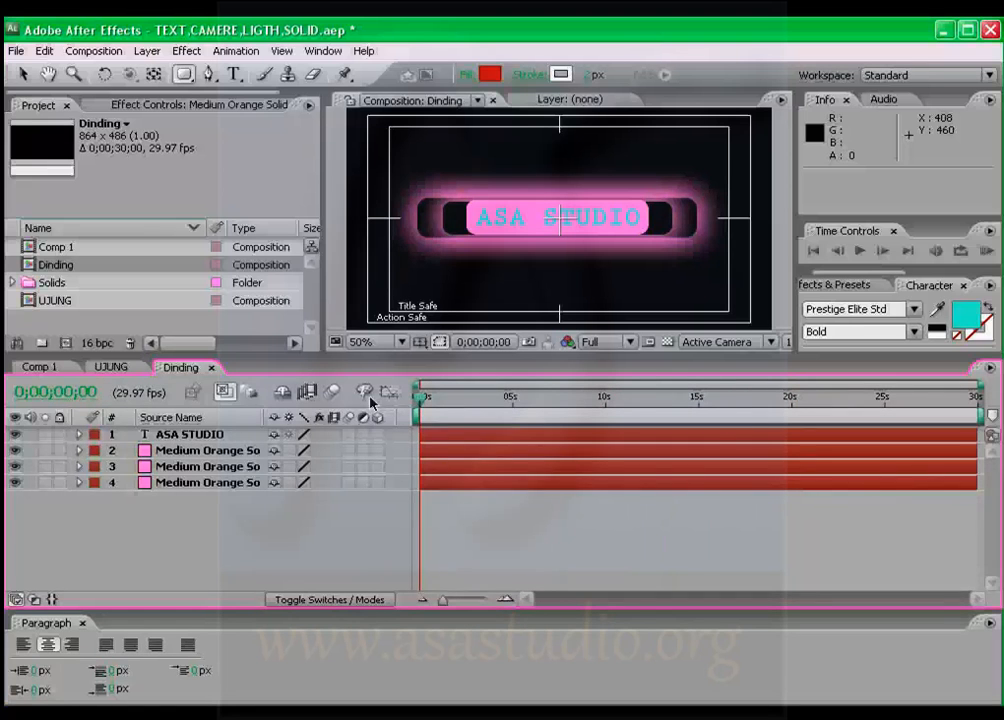
pyautogui.click(203, 467)
pyautogui.keyDown('ctrl'); pyautogui.click(205, 483); pyautogui.keyUp('ctrl')
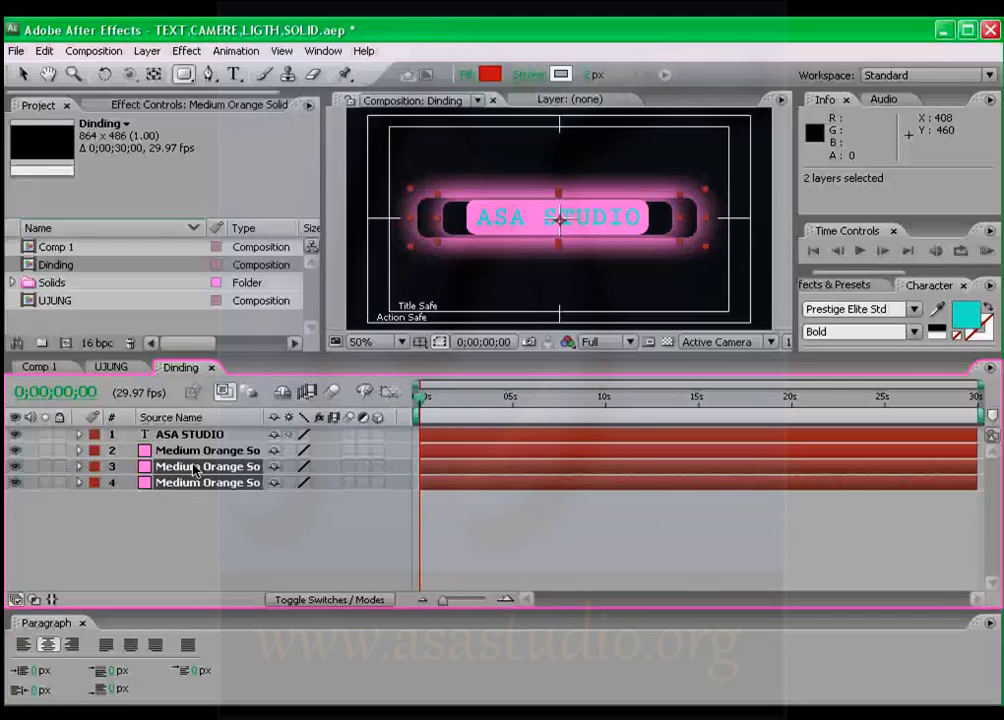
pyautogui.press('s')
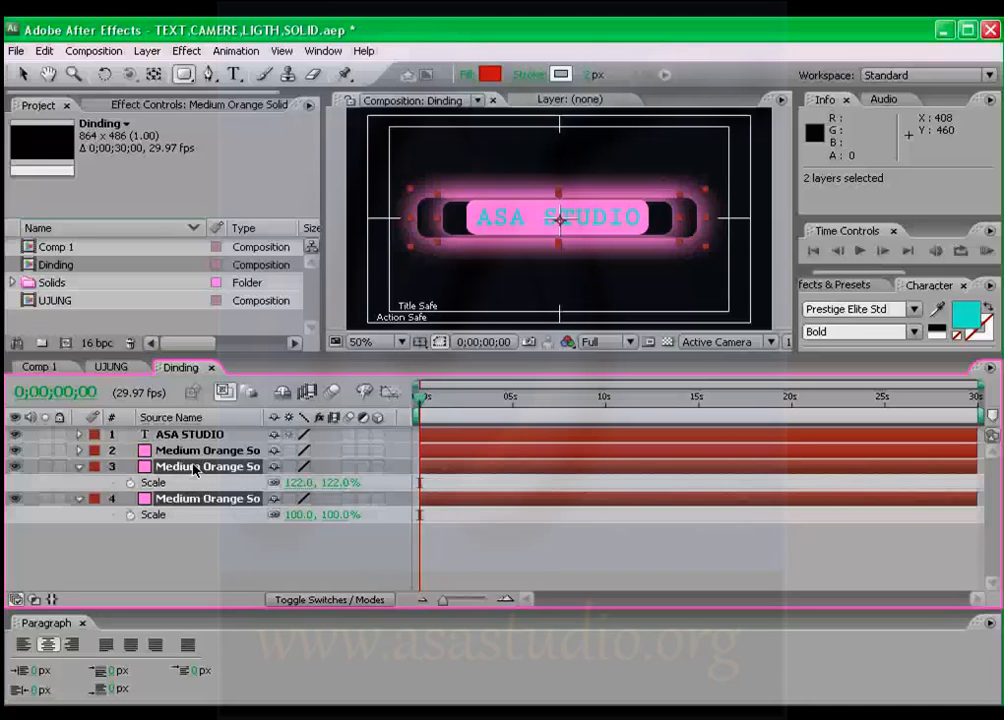
pyautogui.click(130, 482)
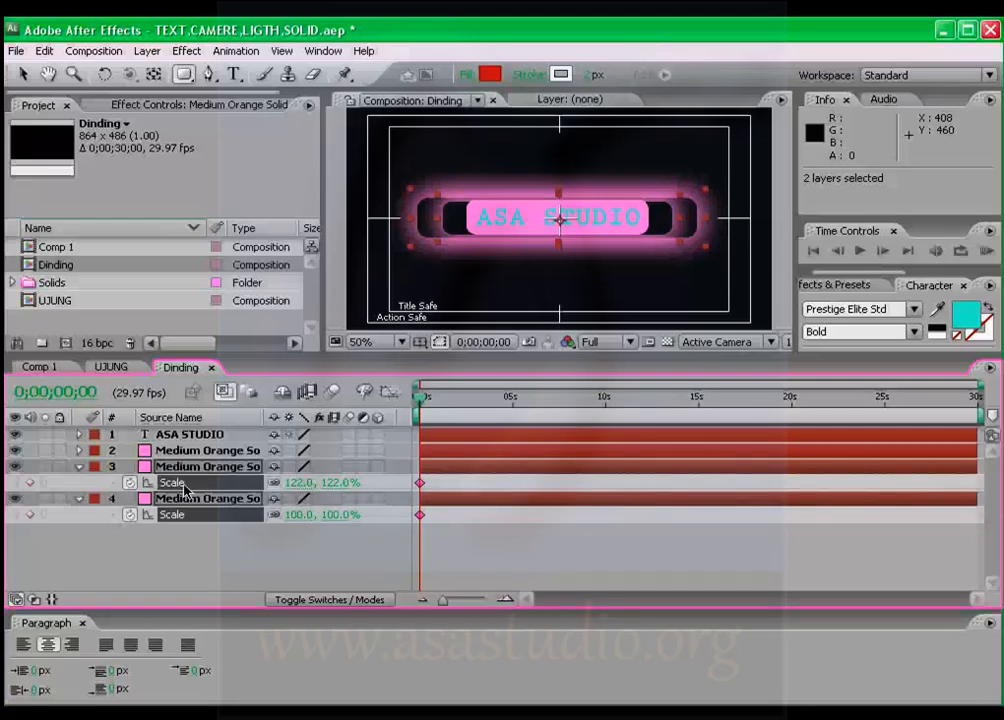
pyautogui.moveTo(418, 398); pyautogui.dragTo(700, 401)
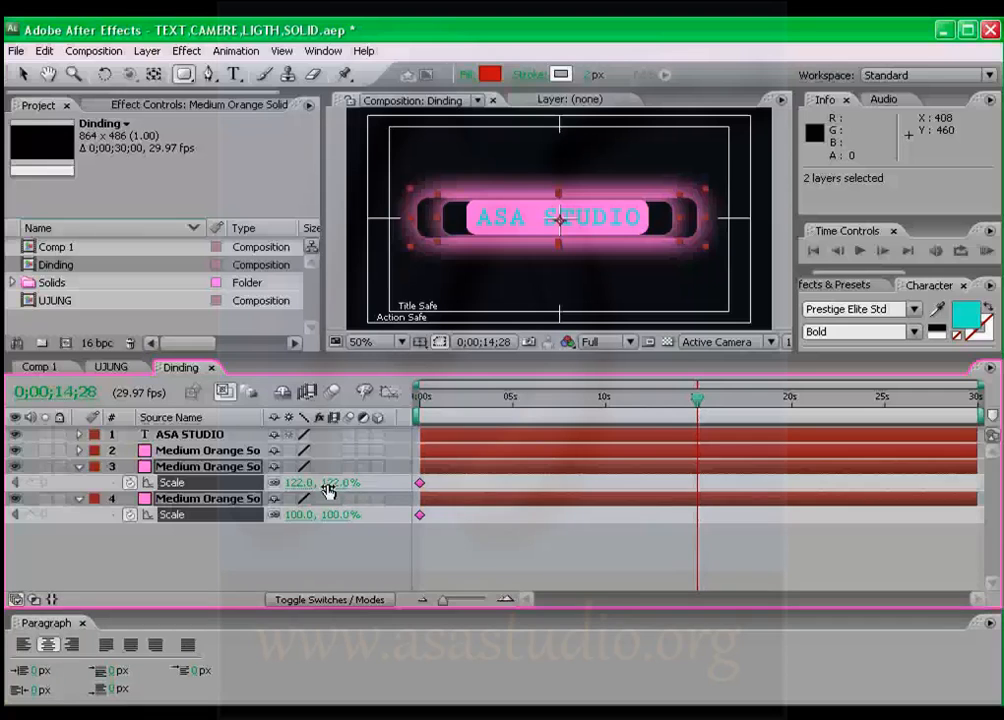
pyautogui.moveTo(329, 482); pyautogui.dragTo(373, 484)
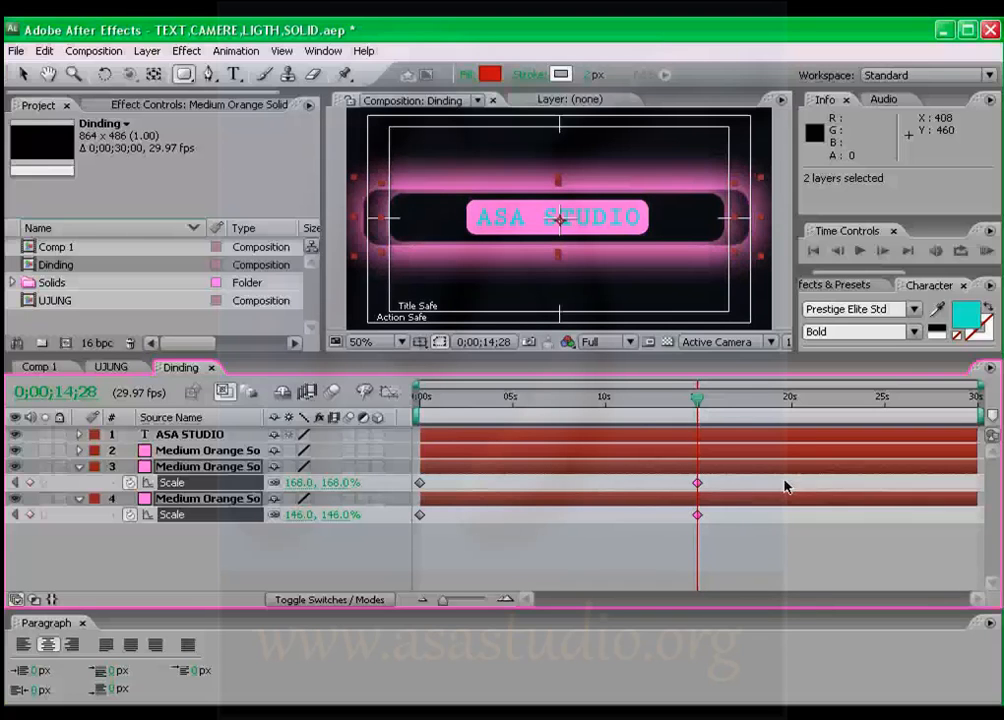
# Copy the first Scale keyframe of the larger frame solid, layer 3, to the end of the timeline at 0;00;29;29.
pyautogui.click(420, 483)
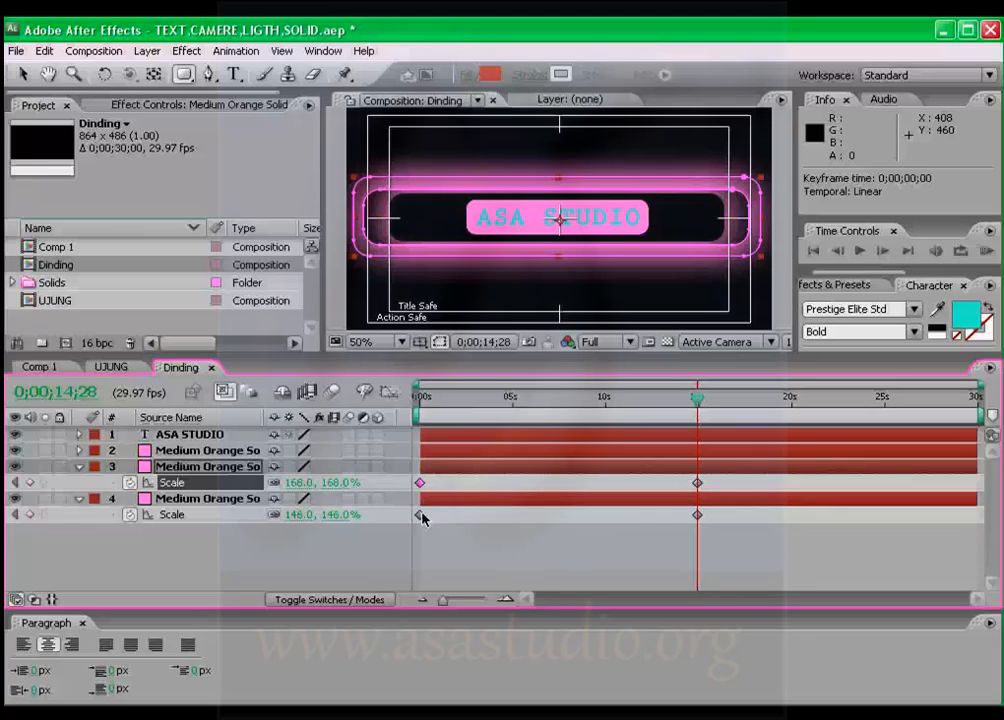
pyautogui.click(420, 515)
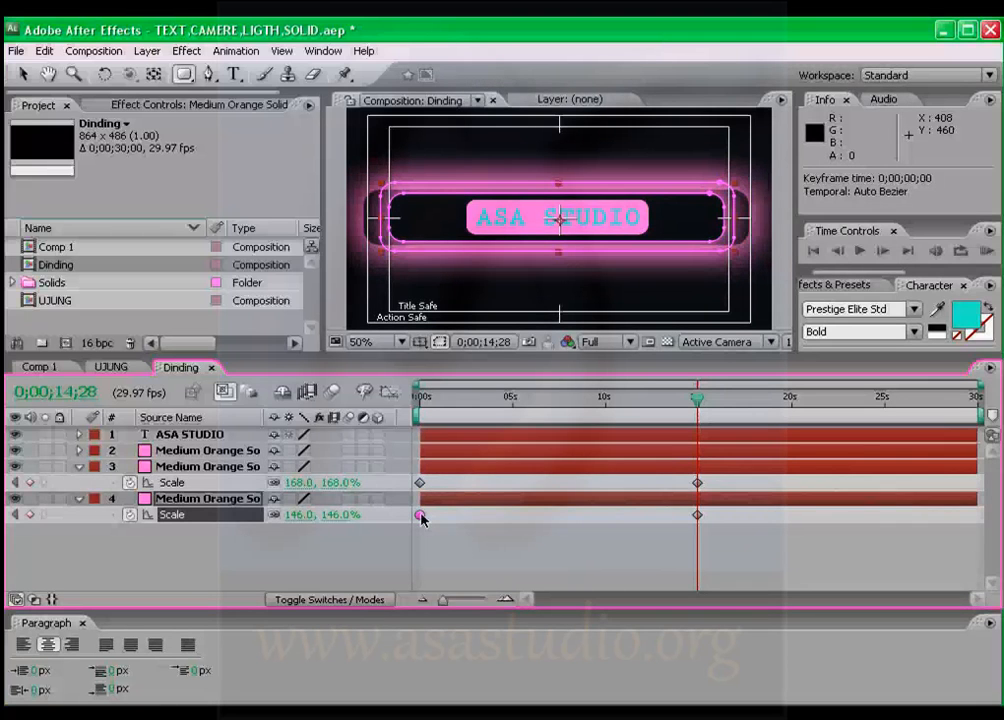
pyautogui.keyDown('ctrl'); pyautogui.click(420, 515); pyautogui.keyUp('ctrl')
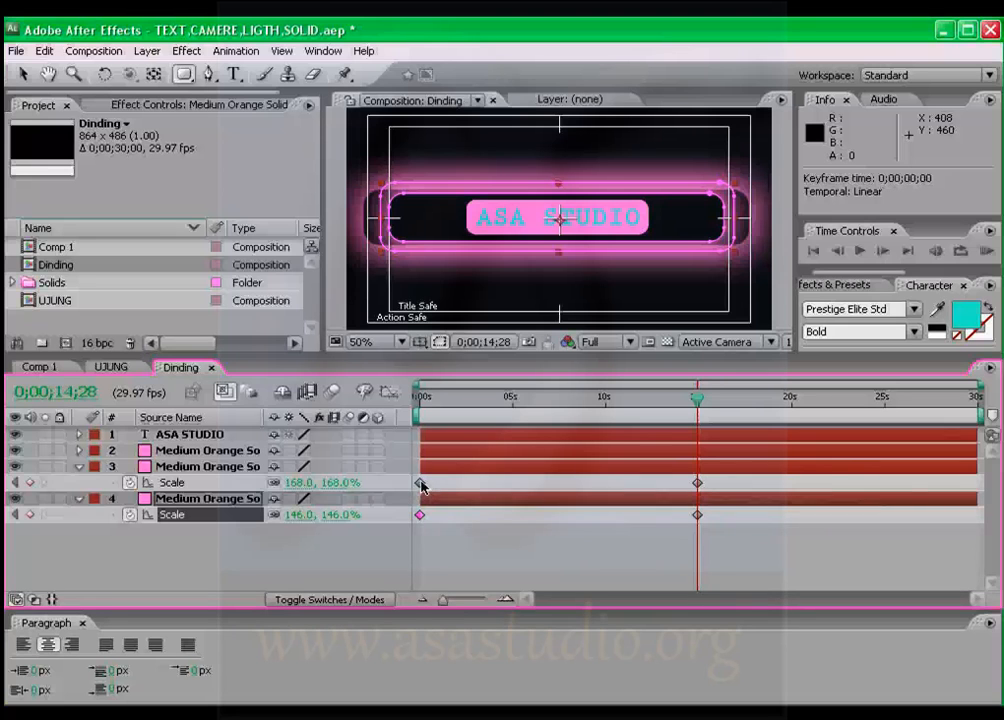
pyautogui.click(420, 483)
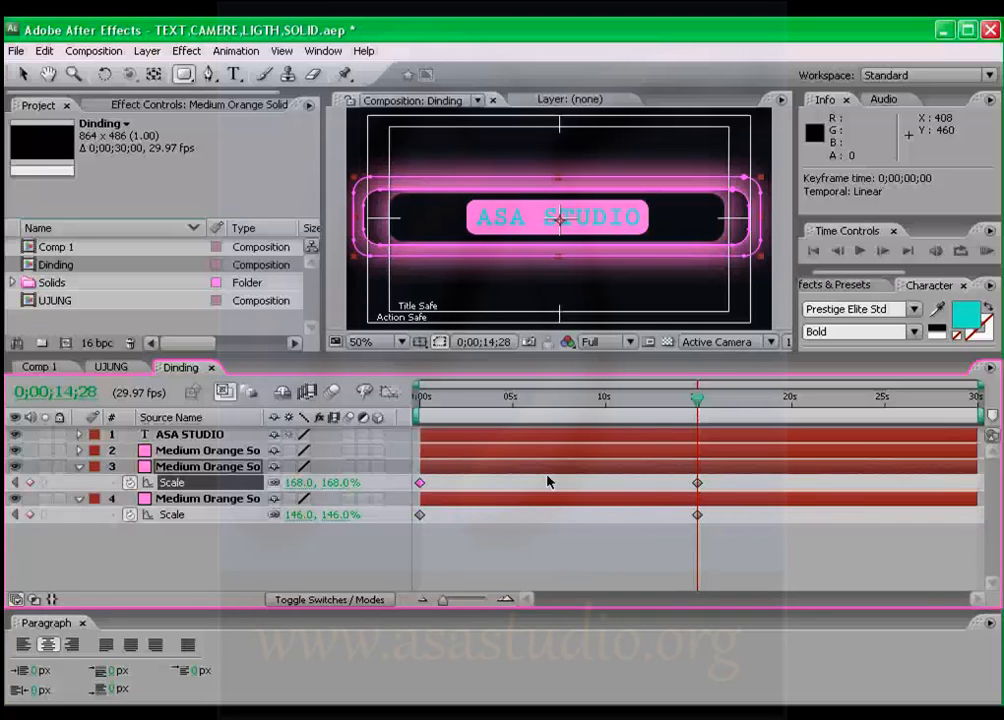
pyautogui.moveTo(703, 402); pyautogui.dragTo(980, 401)
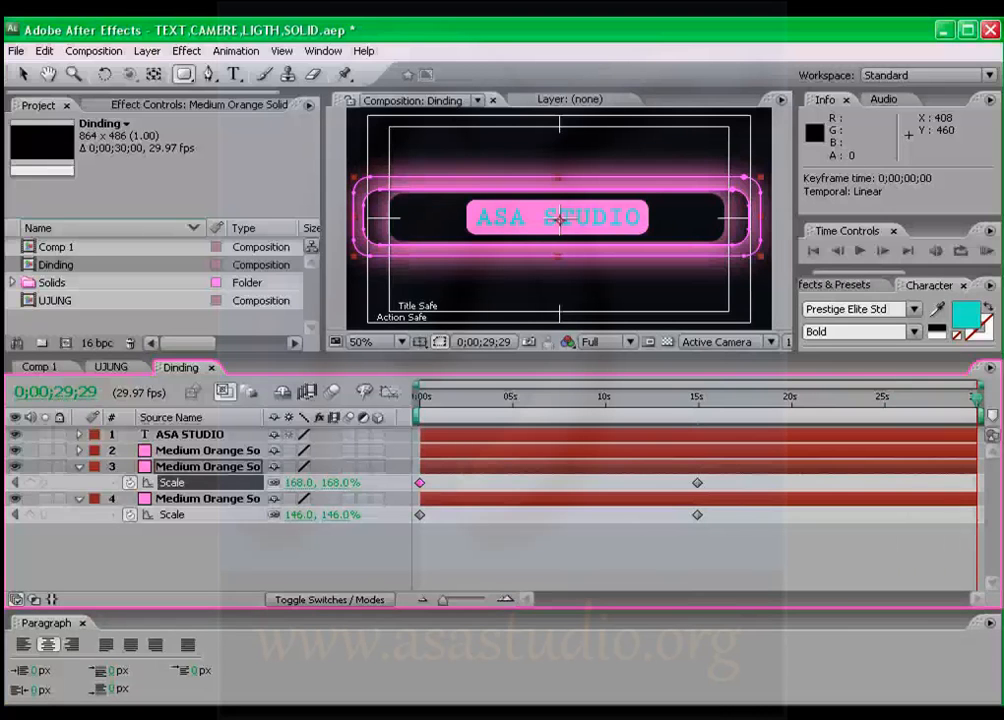
pyautogui.hotkey('ctrl', 'c')
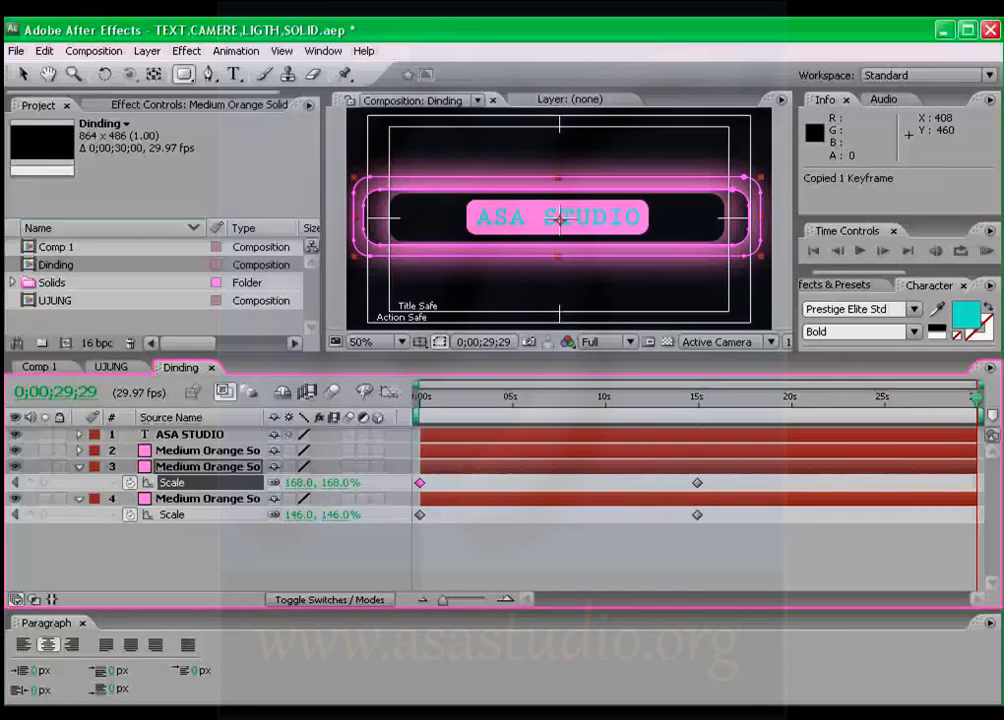
pyautogui.hotkey('ctrl', 'v')
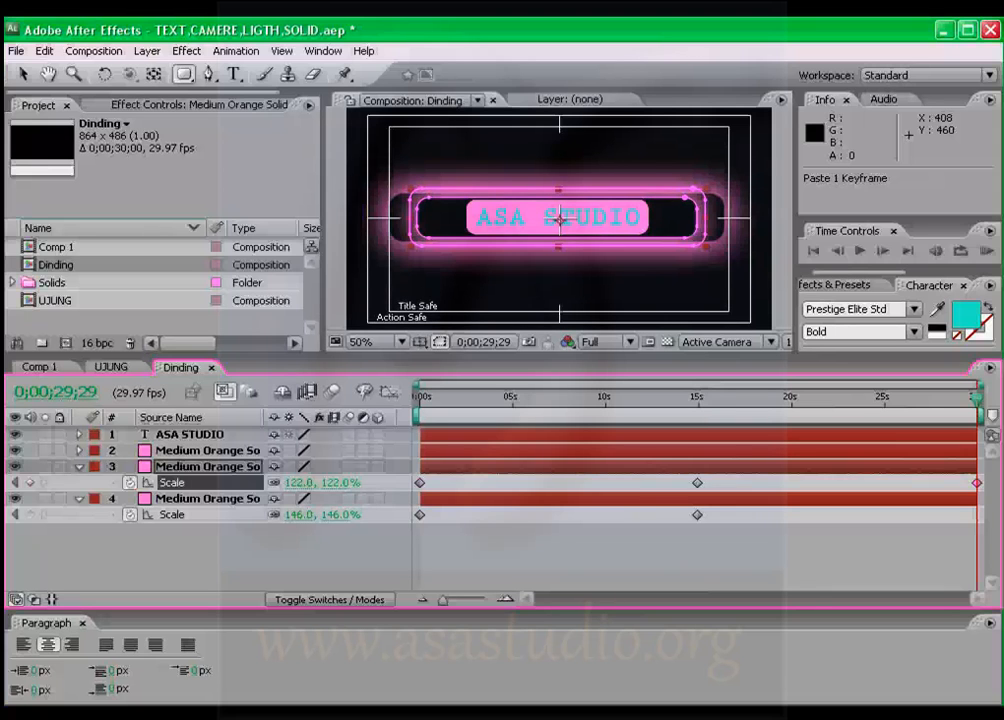
# Copy the first Scale keyframe of the smaller frame solid, layer 4, to 0;00;29;29 and return to the start of the timeline.
pyautogui.click(419, 515)
pyautogui.hotkey('ctrl', 'c')
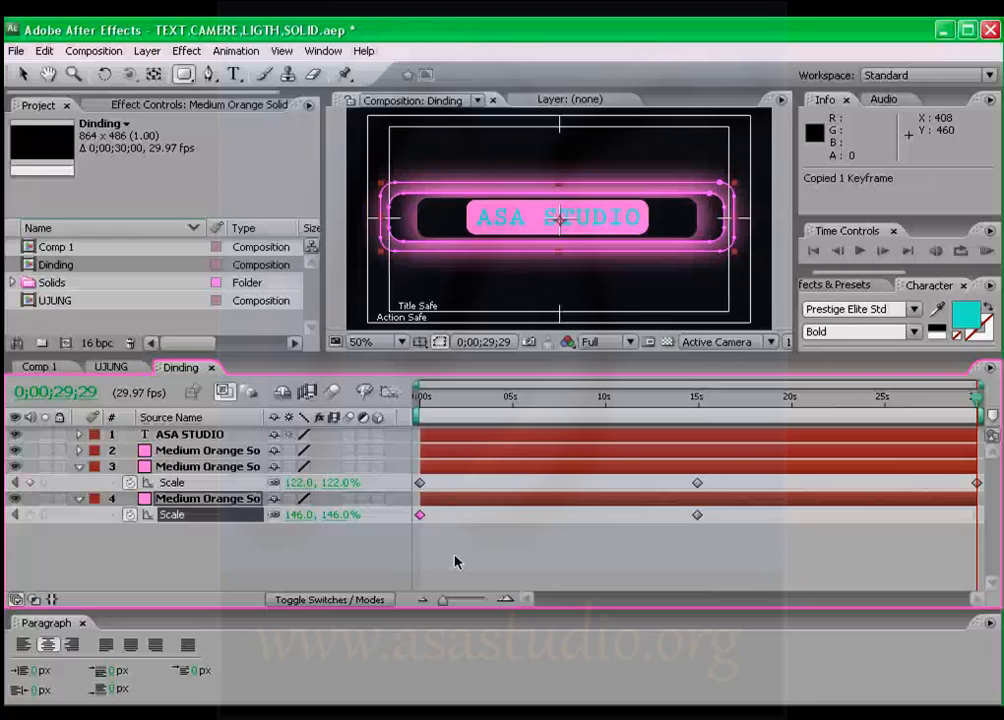
pyautogui.hotkey('ctrl', 'v')
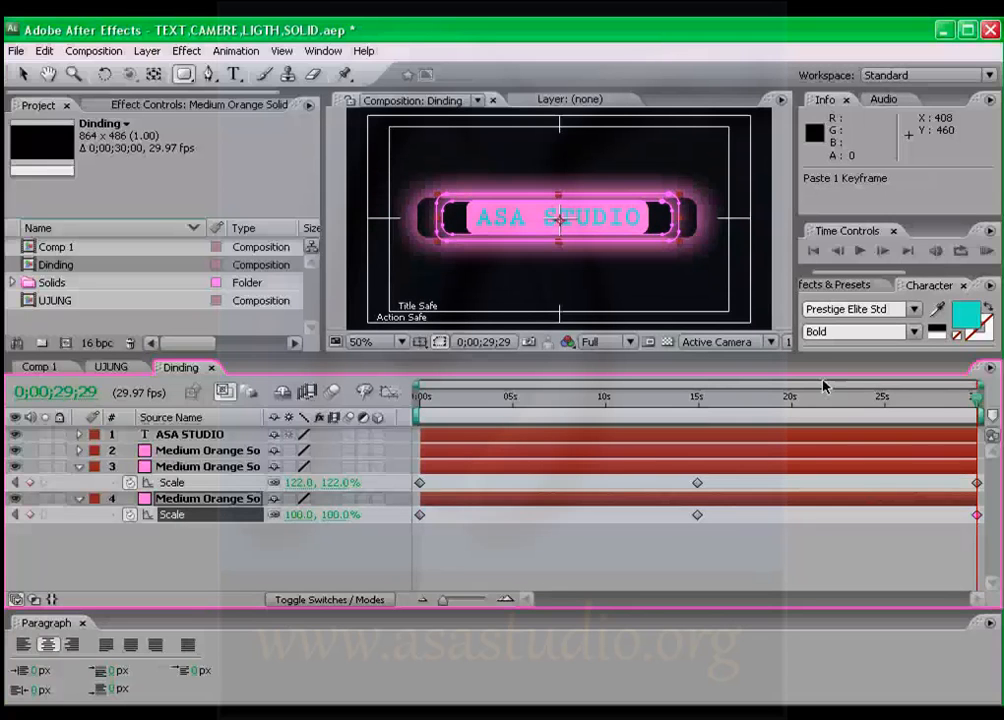
pyautogui.moveTo(977, 402); pyautogui.dragTo(410, 432)
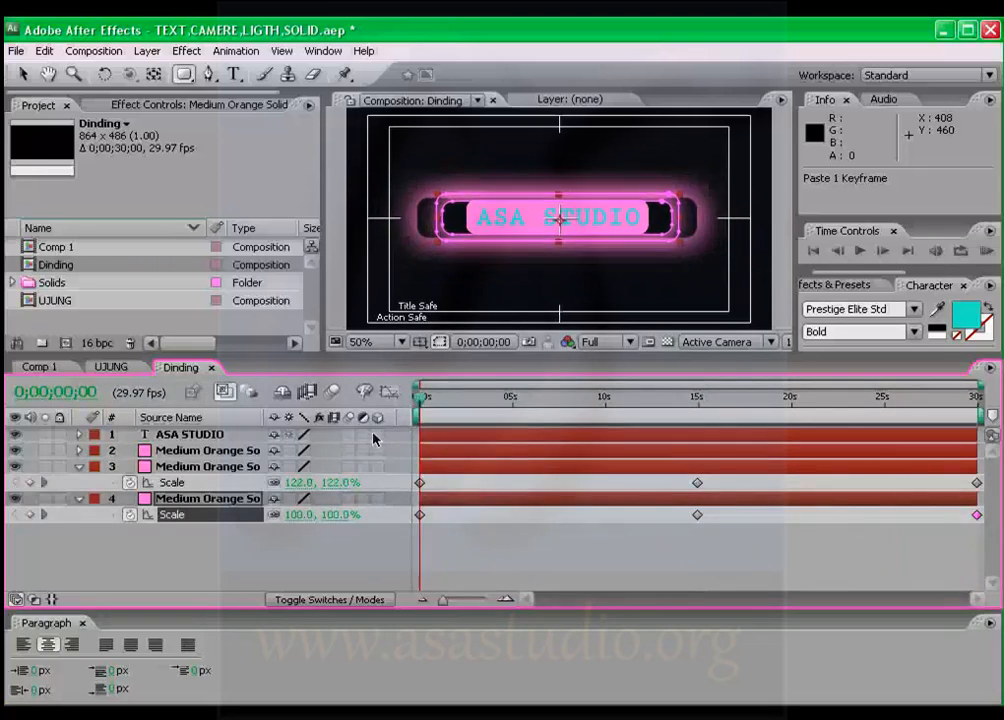
# Duplicate the ASA STUDIO text layer and scale the copy to 912%.
pyautogui.click(192, 434)
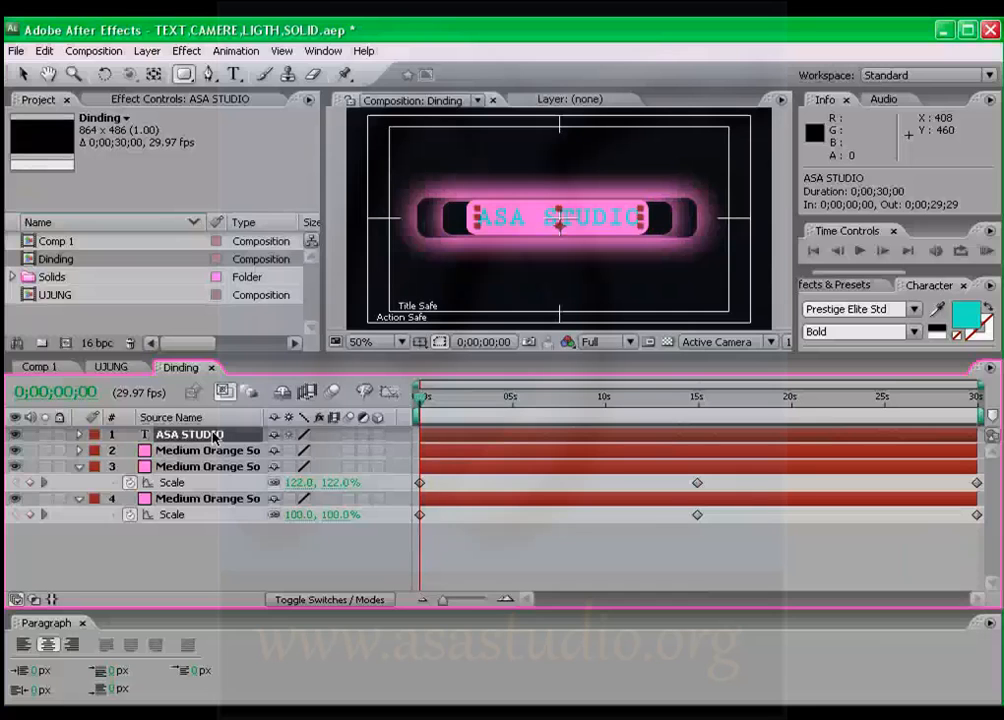
pyautogui.hotkey('ctrl', 'd')
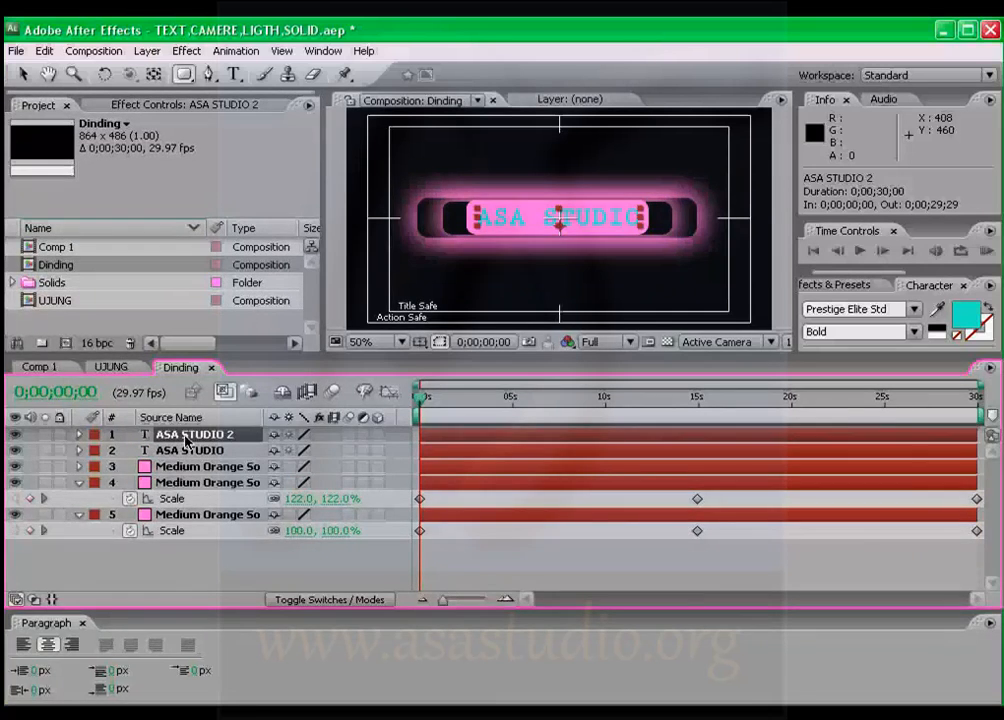
pyautogui.press('s')
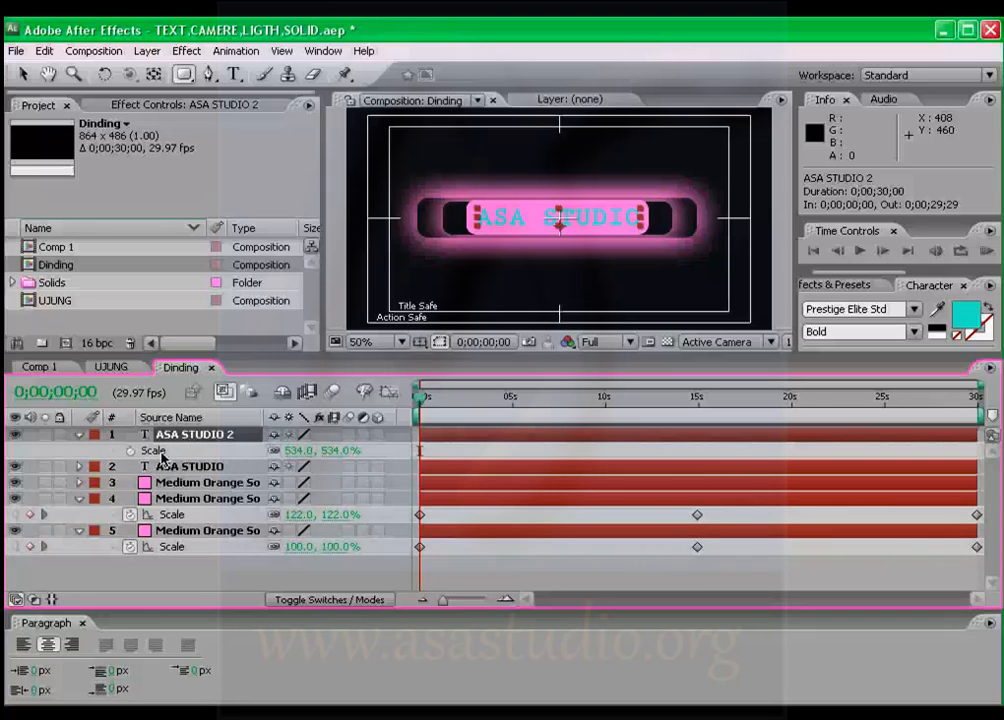
pyautogui.moveTo(324, 450); pyautogui.dragTo(695, 450)
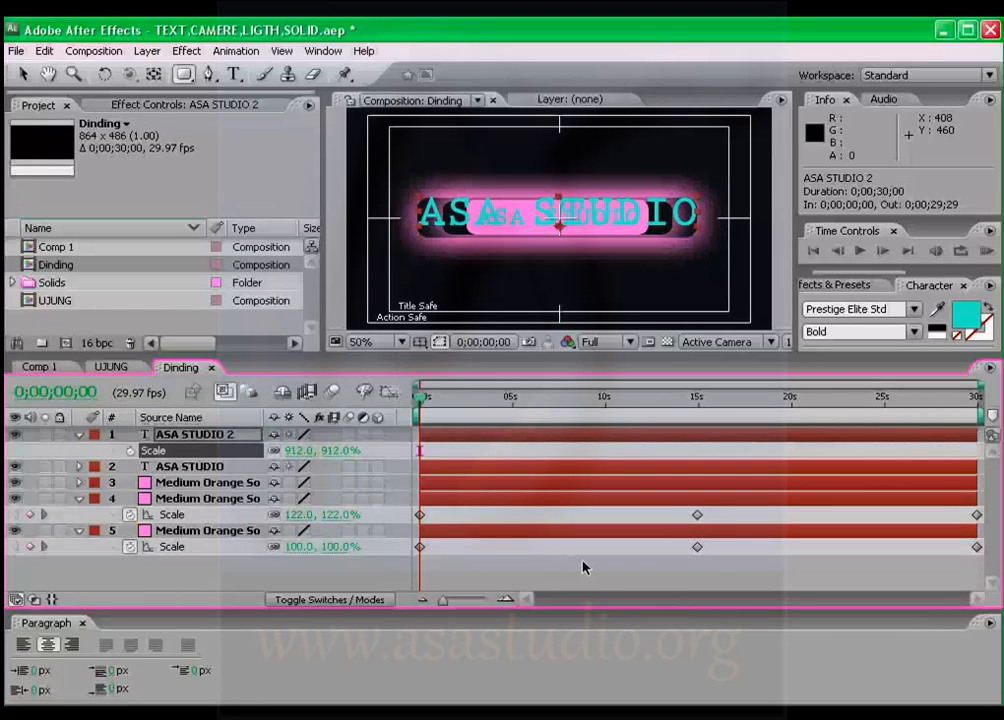
# Nudge the enlarged ASA STUDIO text down to position 432, 265 so it sits centred inside the frame.
pyautogui.press('Down')
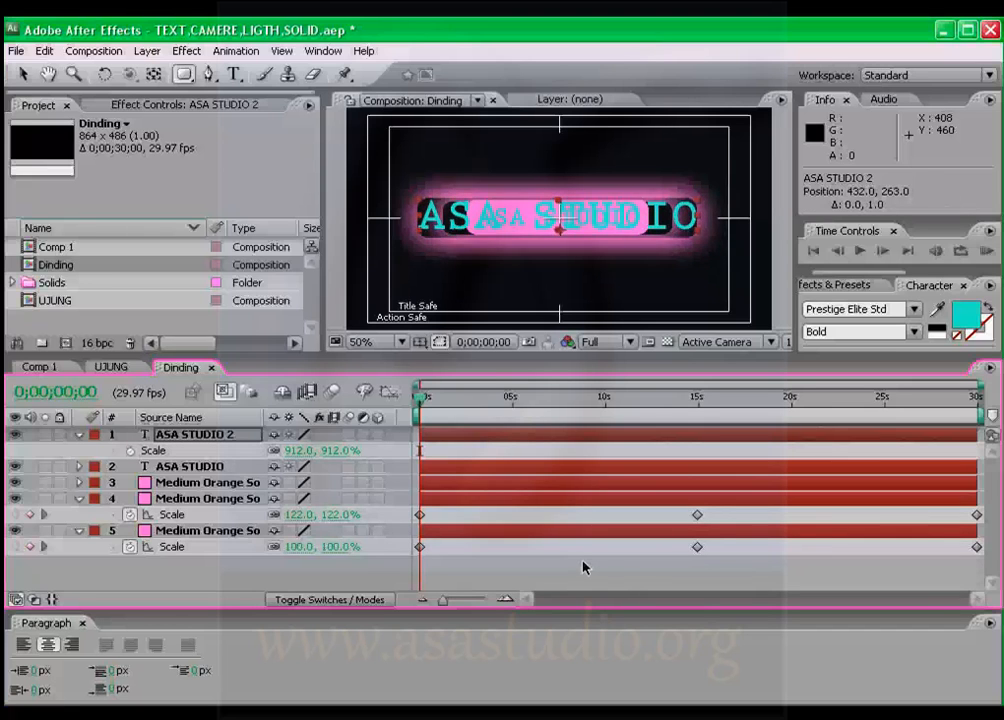
pyautogui.press('Down')
pyautogui.press('Down')
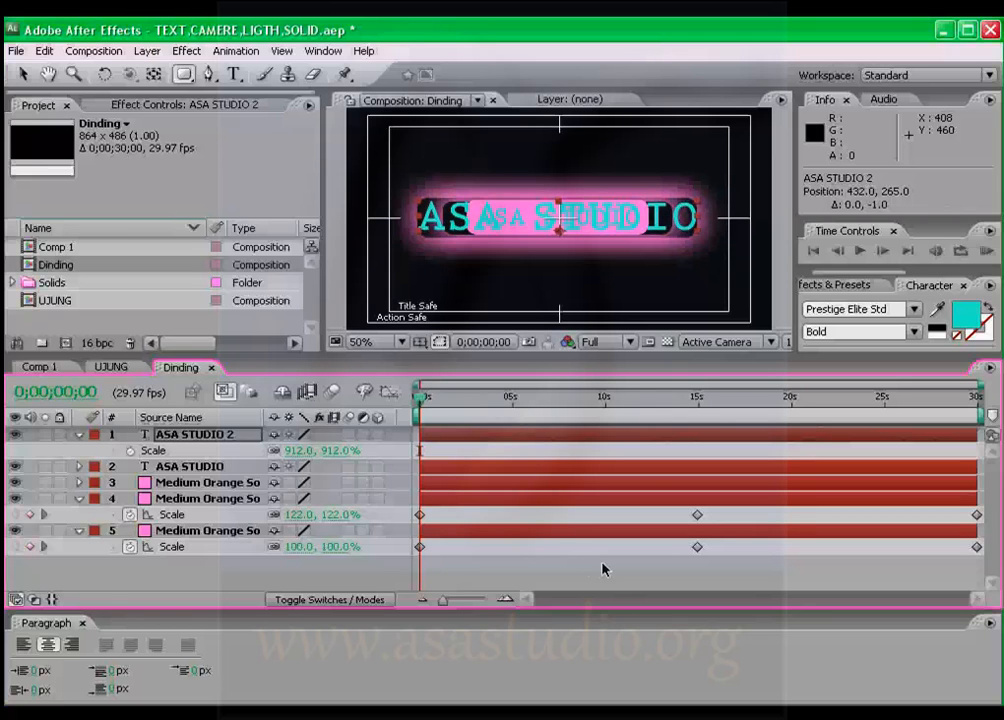
# Recolour the enlarged ASA STUDIO text pink and move its layer below the small turquoise text layer.
pyautogui.click(965, 316)
pyautogui.moveTo(527, 493); pyautogui.dragTo(527, 518)
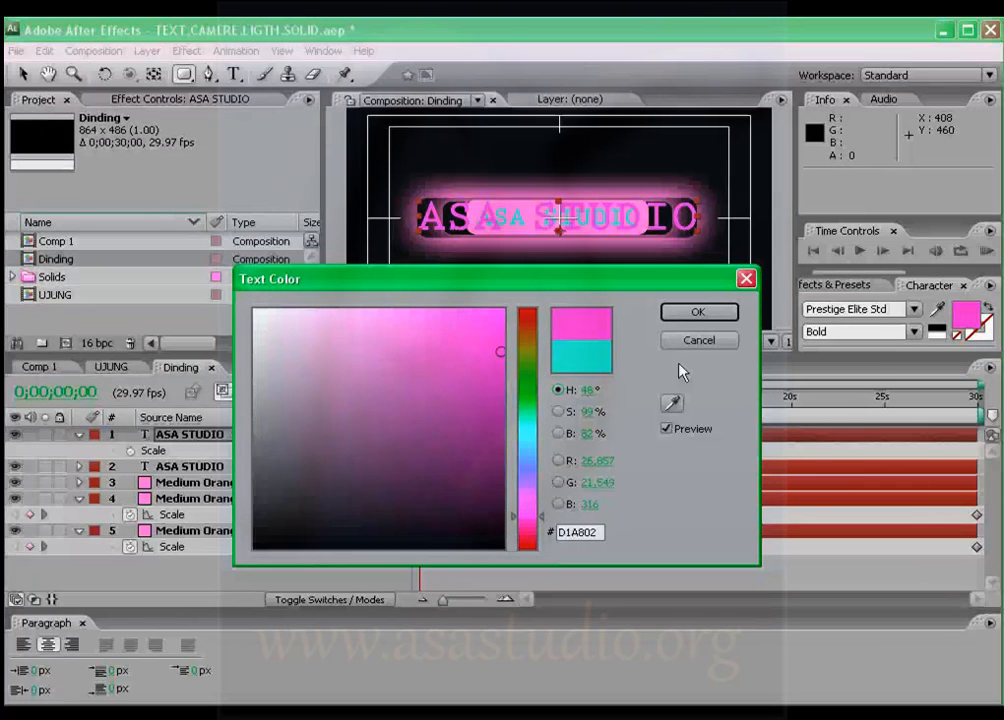
pyautogui.click(692, 314)
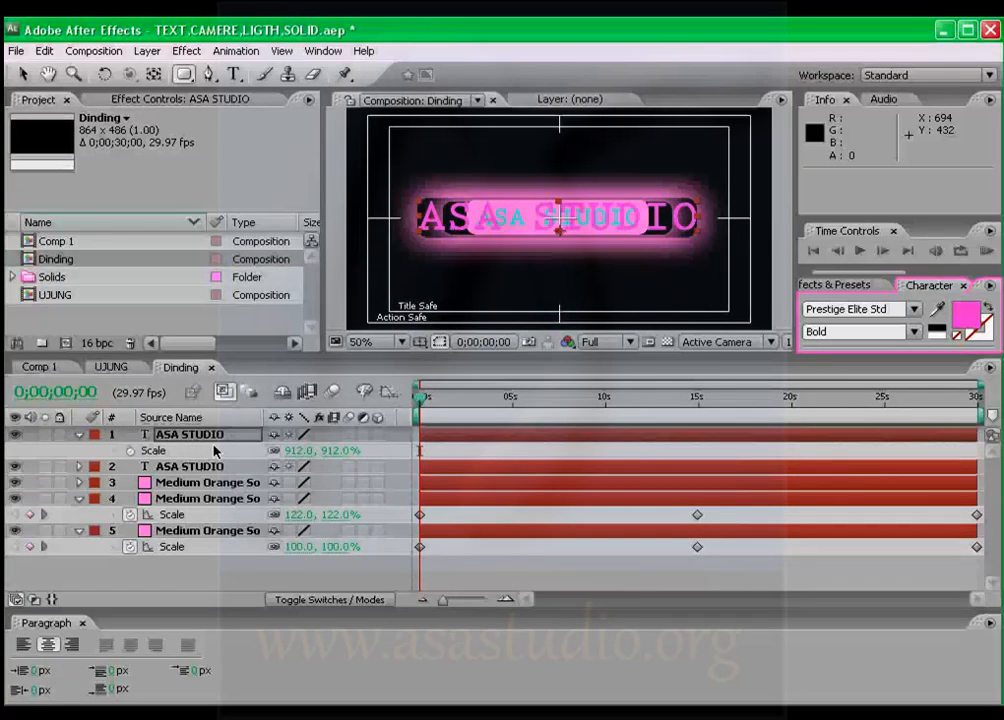
pyautogui.moveTo(200, 440); pyautogui.dragTo(208, 477)
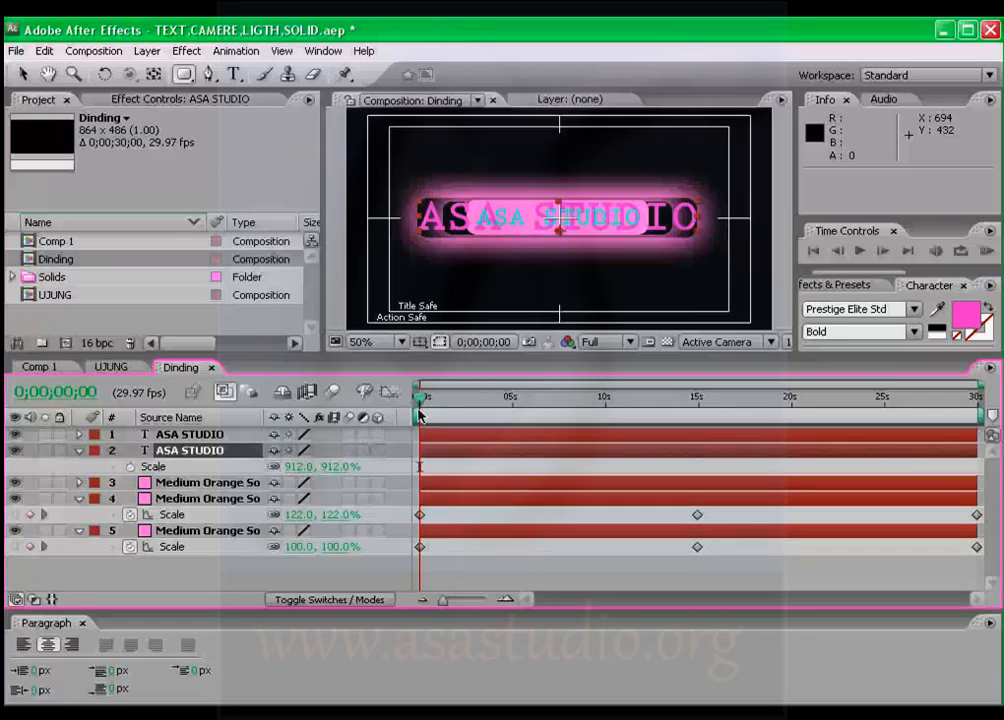
# Keyframe the enlarged pink text's Rotation from 0 turns at the start to 4 turns at 0;00;29;29.
pyautogui.click(165, 457)
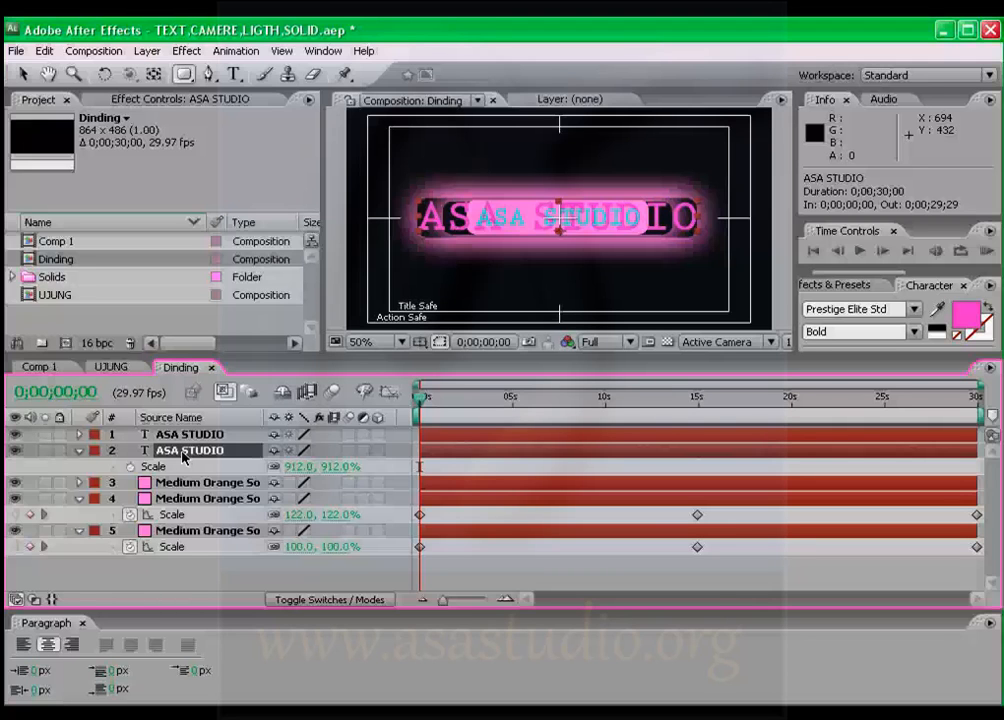
pyautogui.press('t')
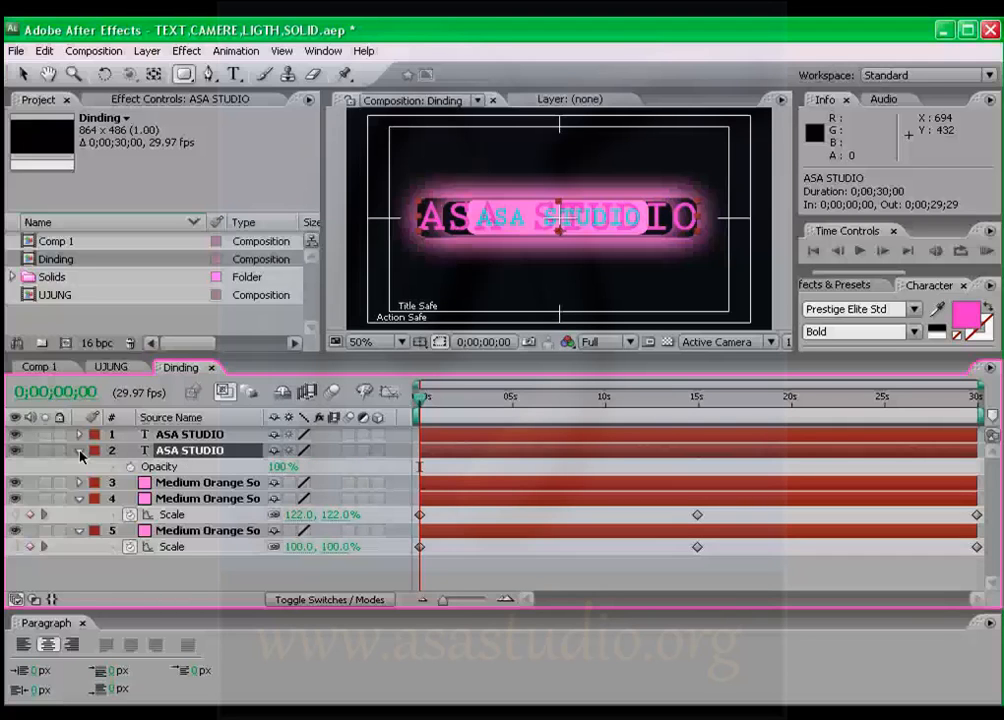
pyautogui.click(79, 451)
pyautogui.click(79, 451)
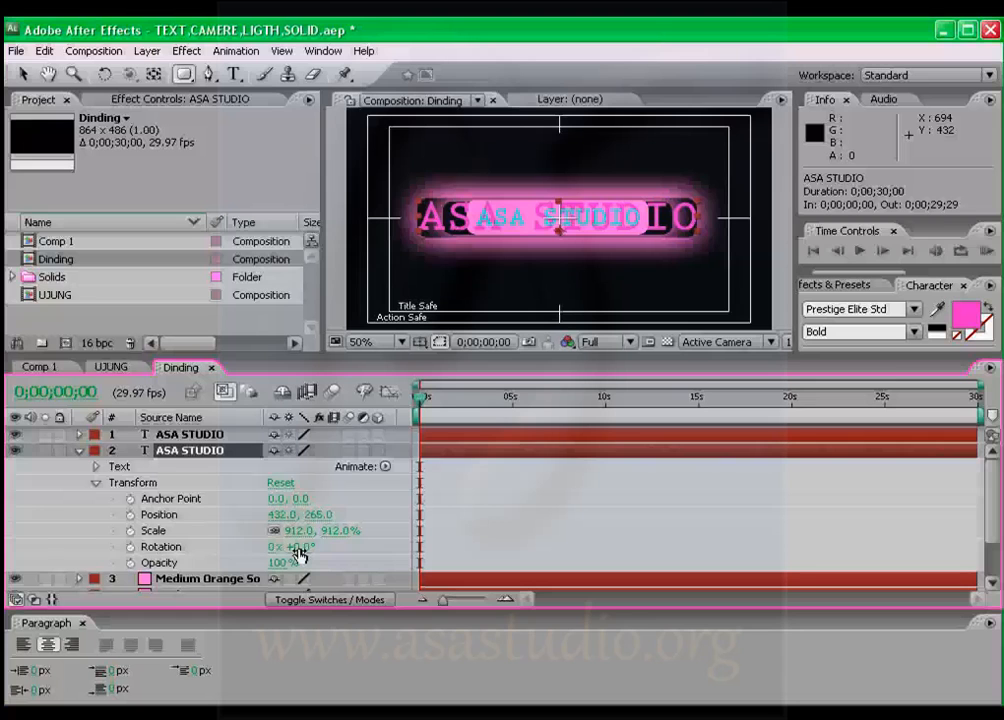
pyautogui.click(130, 547)
pyautogui.click(422, 398)
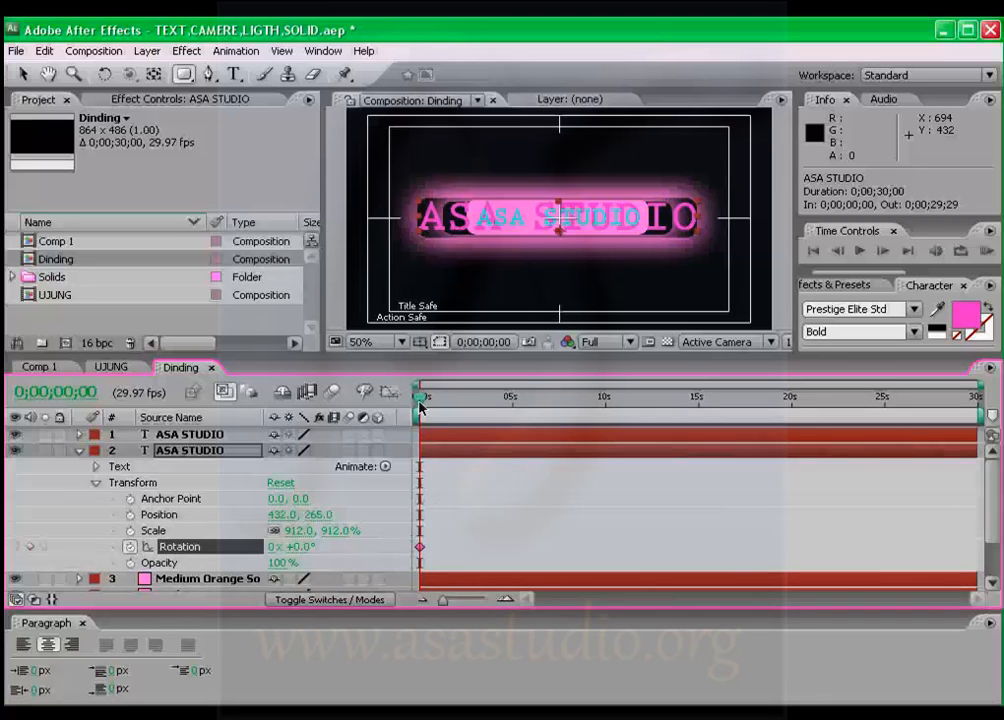
pyautogui.moveTo(510, 402); pyautogui.dragTo(978, 400)
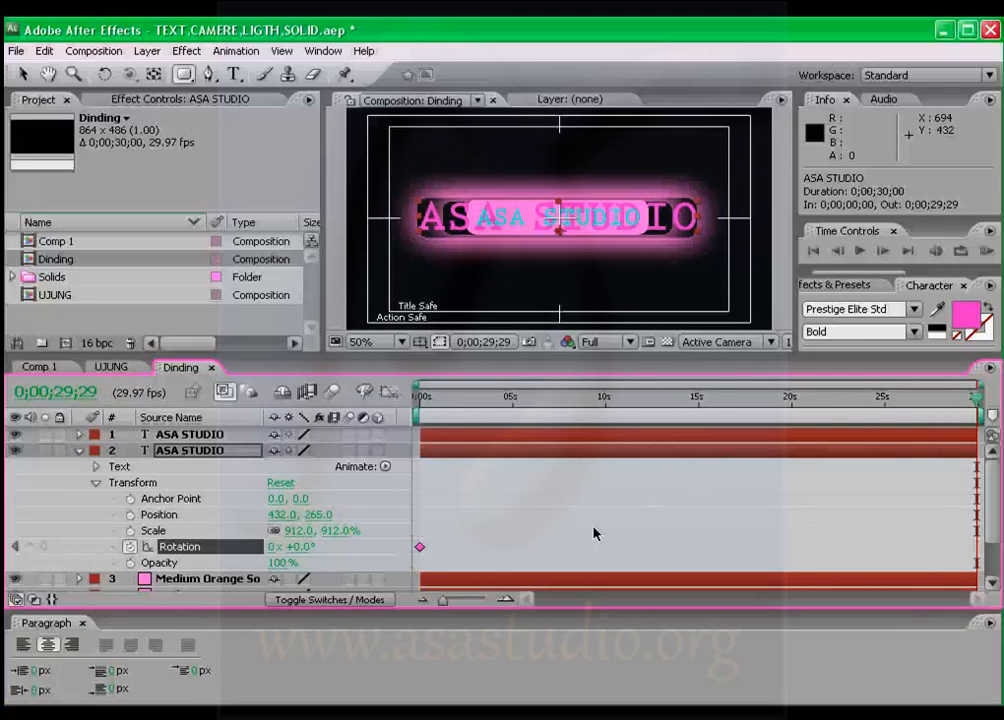
pyautogui.click(271, 547)
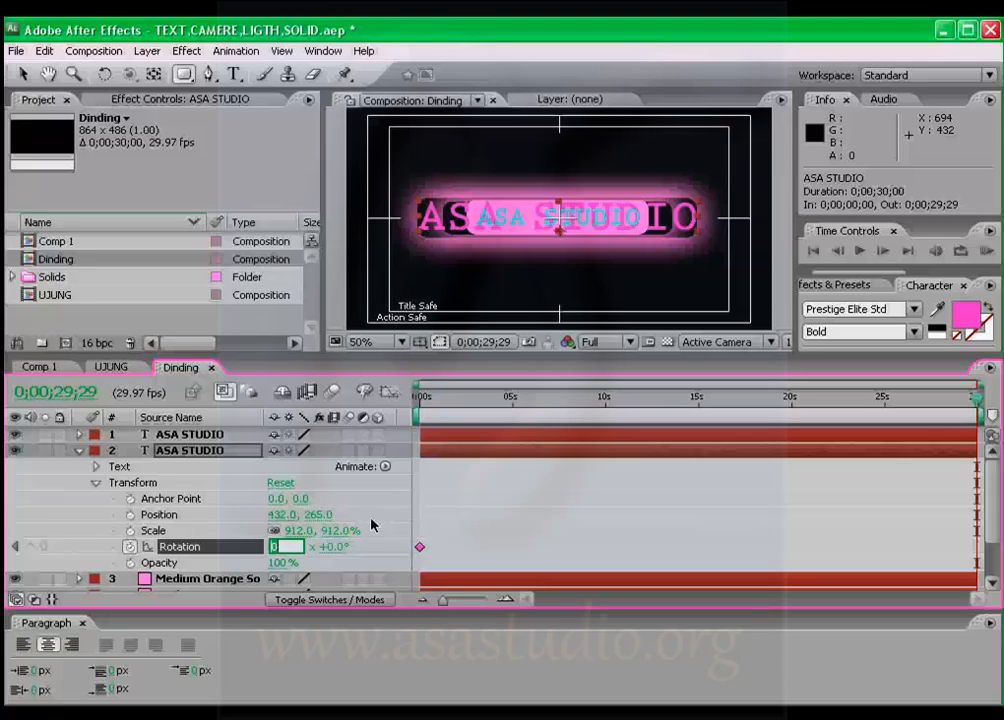
pyautogui.write('4')
pyautogui.press('Return')
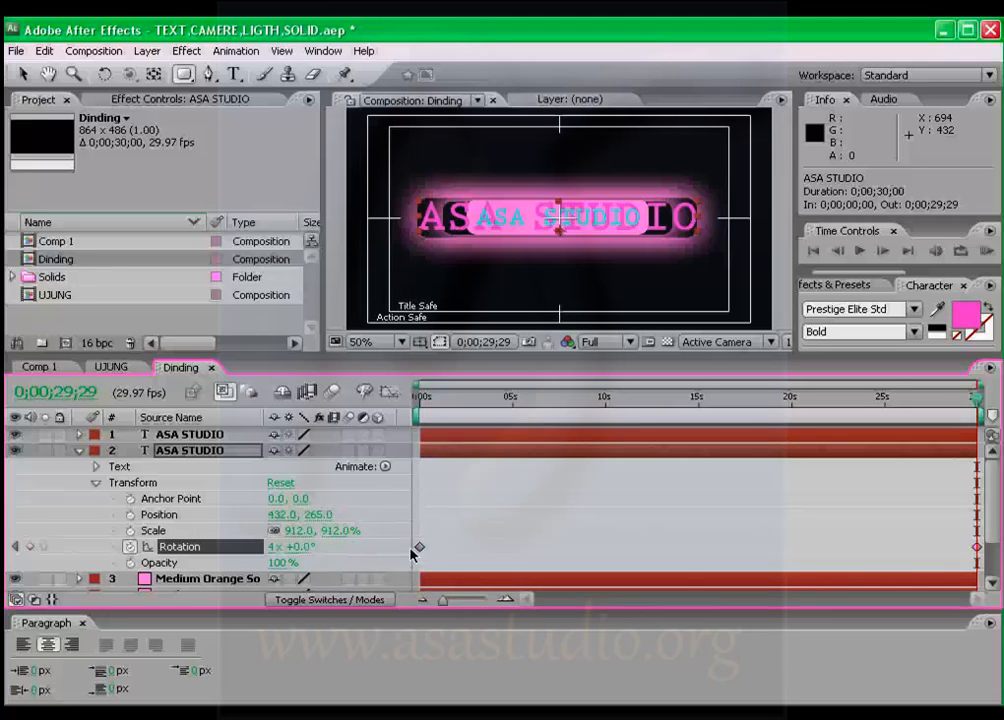
pyautogui.moveTo(977, 397)
pyautogui.mouseDown()
pyautogui.moveTo(422, 403)
pyautogui.moveTo(975, 404)
pyautogui.mouseUp()
pyautogui.moveTo(676, 409); pyautogui.dragTo(418, 405)
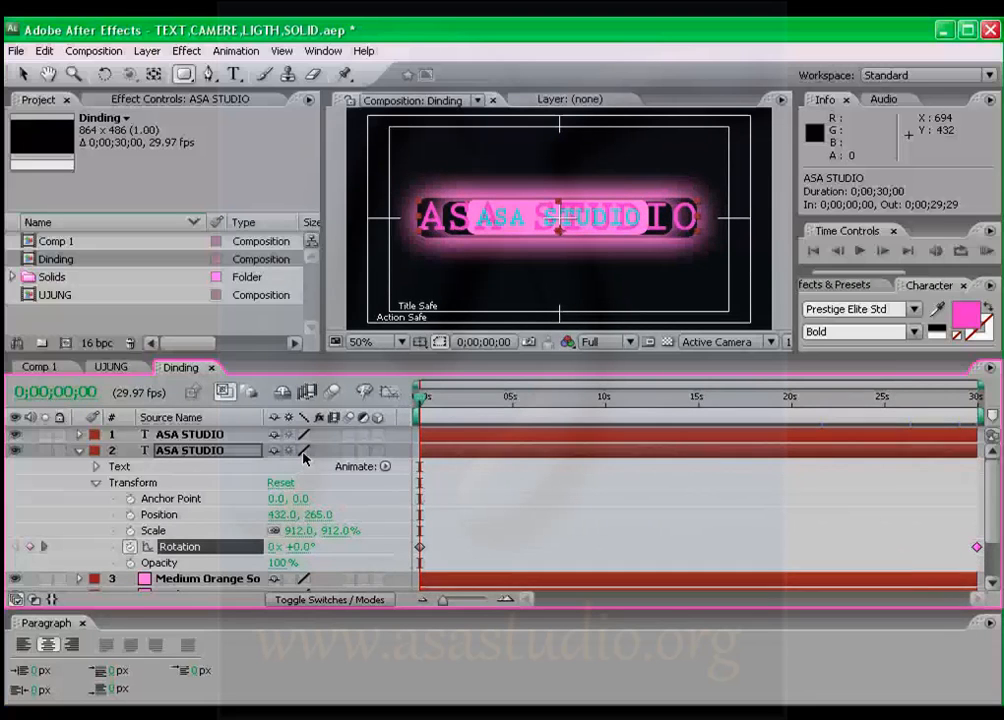
# Make the enlarged pink ASA STUDIO text a 3D layer and remove its Z Rotation keyframes.
pyautogui.click(380, 452)
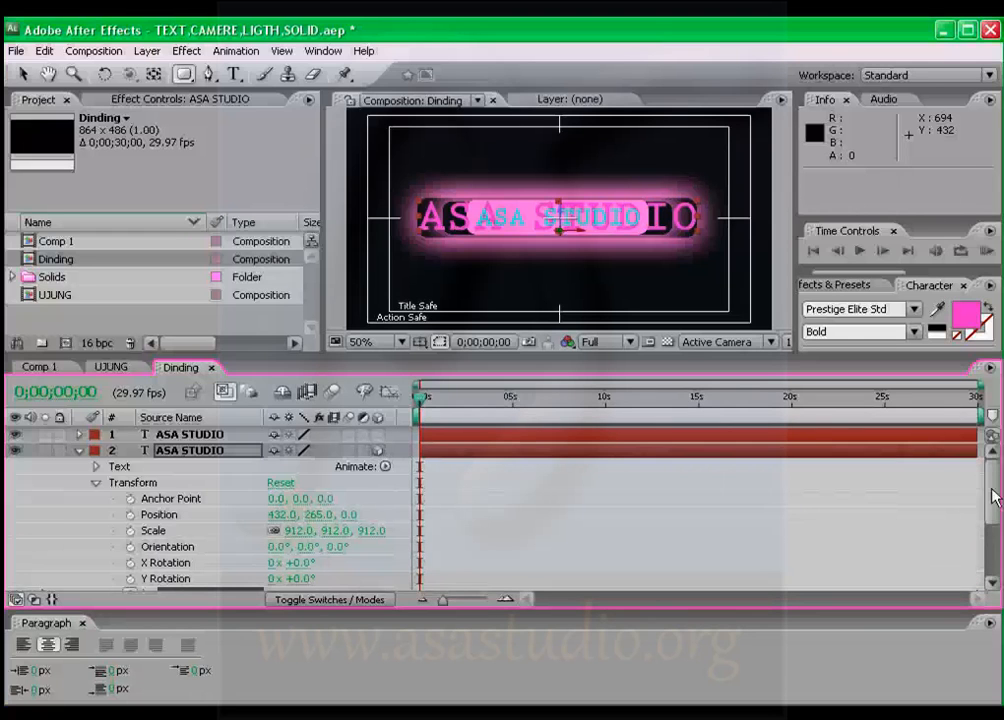
pyautogui.scroll(-3, 993, 497)
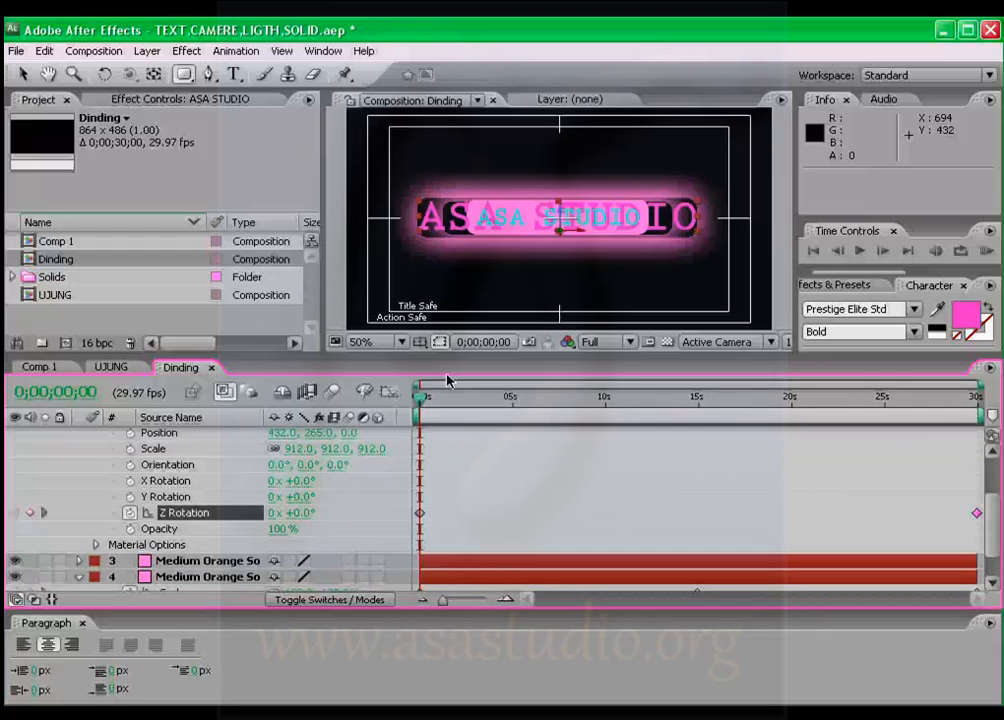
pyautogui.moveTo(441, 402); pyautogui.dragTo(393, 404)
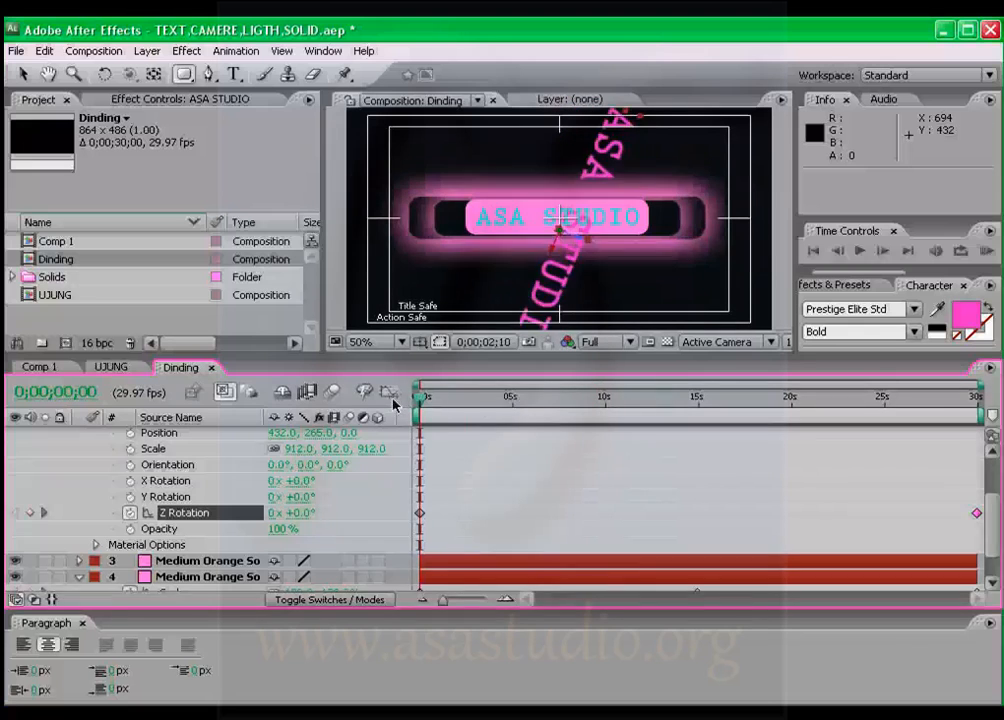
pyautogui.click(129, 513)
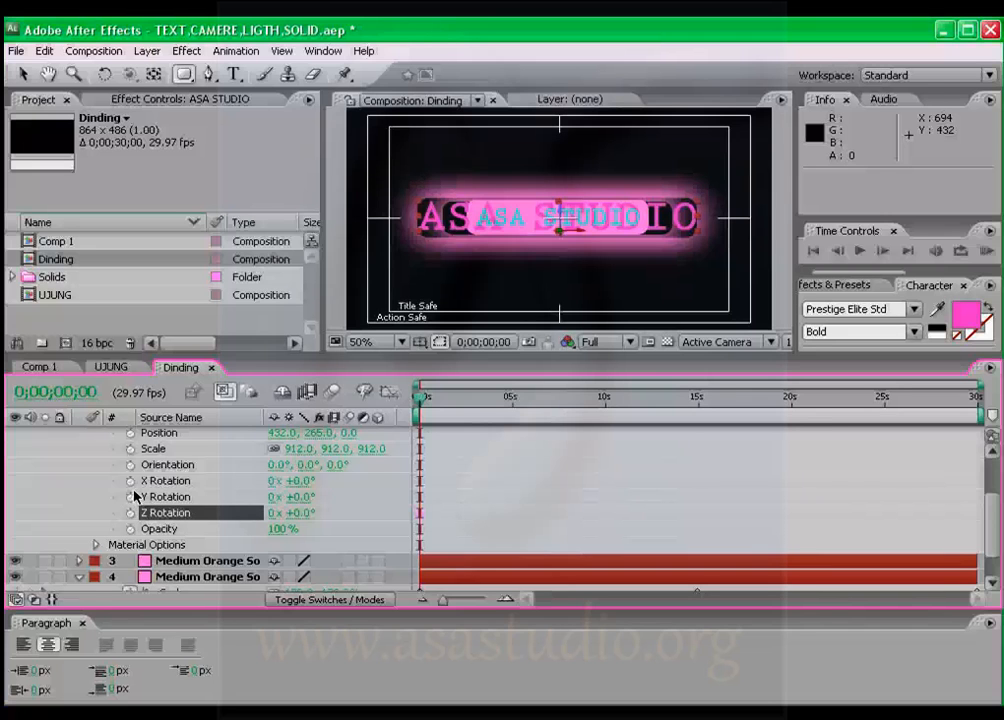
# Keyframe the enlarged pink text's Y Rotation from 0 turns at the start to 4 turns at 0;00;29;29, and scrub through the spin.
pyautogui.click(129, 497)
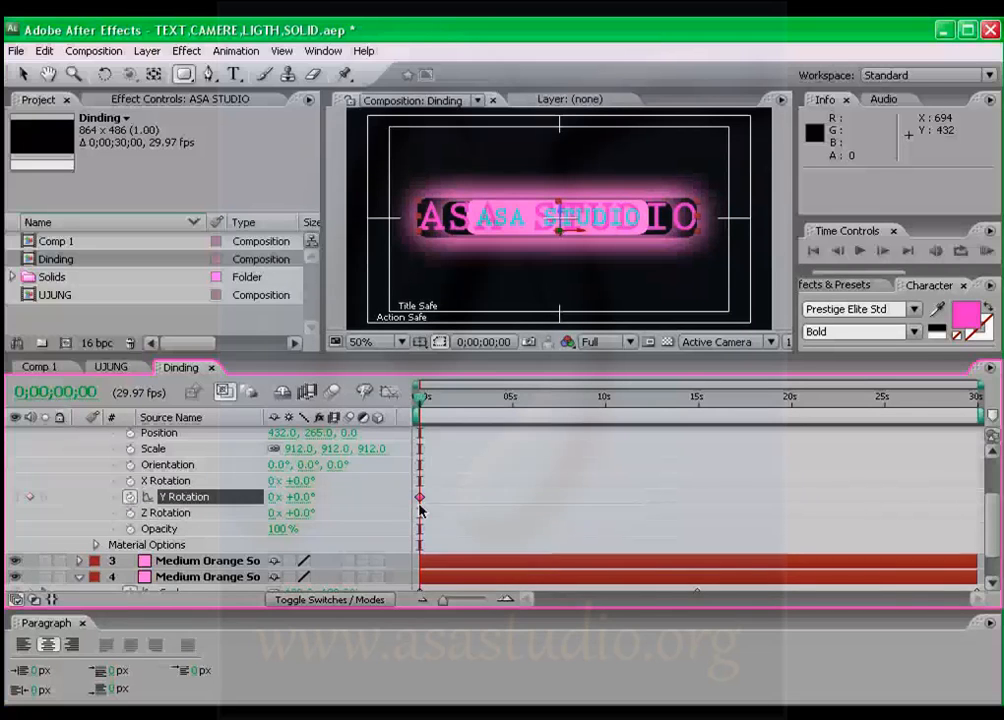
pyautogui.moveTo(424, 403); pyautogui.dragTo(976, 400)
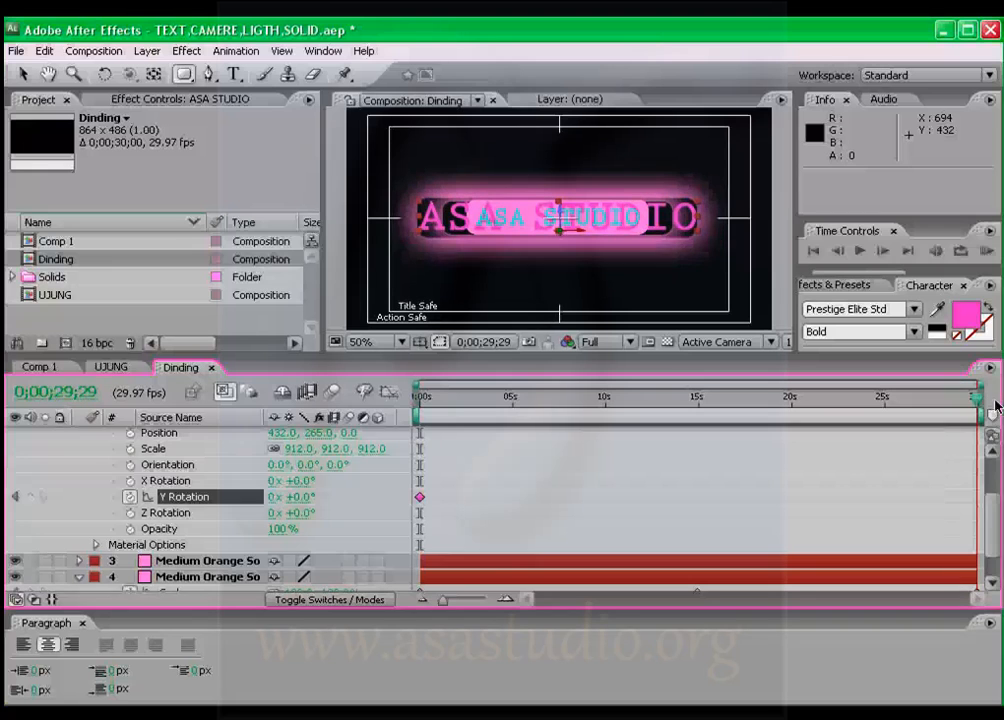
pyautogui.click(273, 497)
pyautogui.write('4')
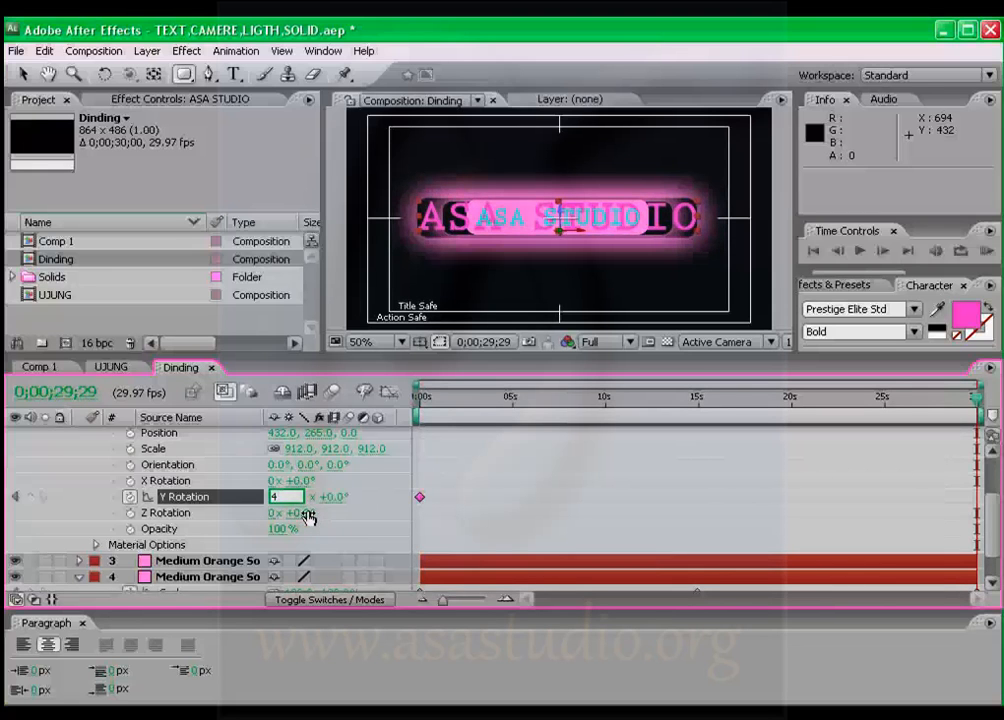
pyautogui.press('Return')
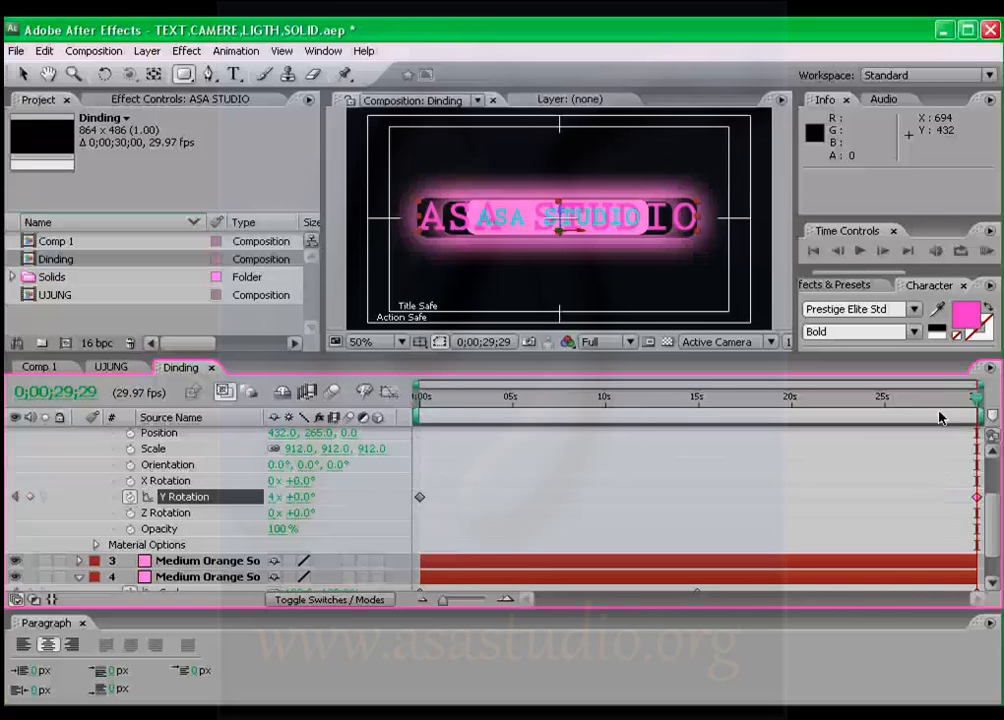
pyautogui.moveTo(969, 404); pyautogui.dragTo(906, 401)
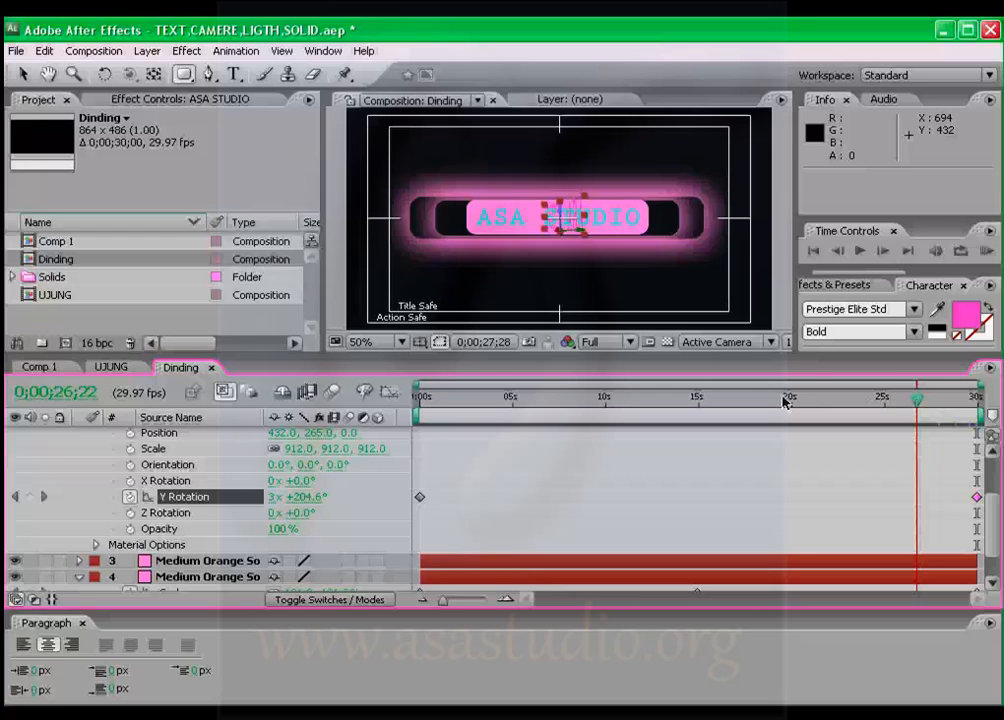
pyautogui.moveTo(783, 401); pyautogui.dragTo(418, 401)
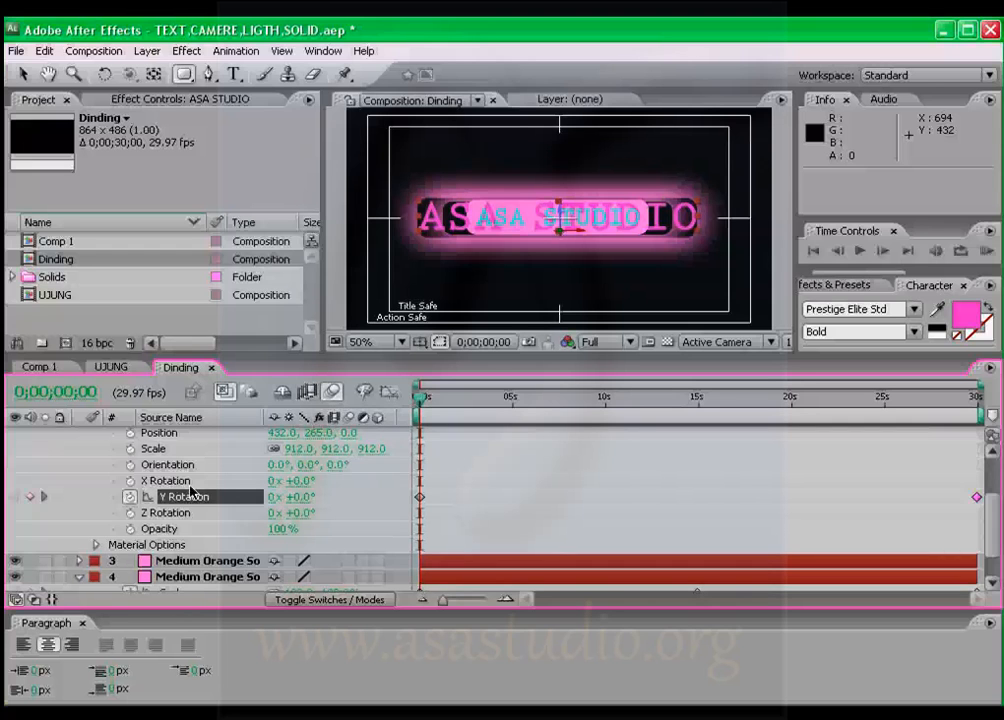
# Enable motion blur for the composition, the enlarged pink text layer and the two lowest solid layers, collapsing the layers' properties.
pyautogui.click(333, 393)
pyautogui.click(80, 578)
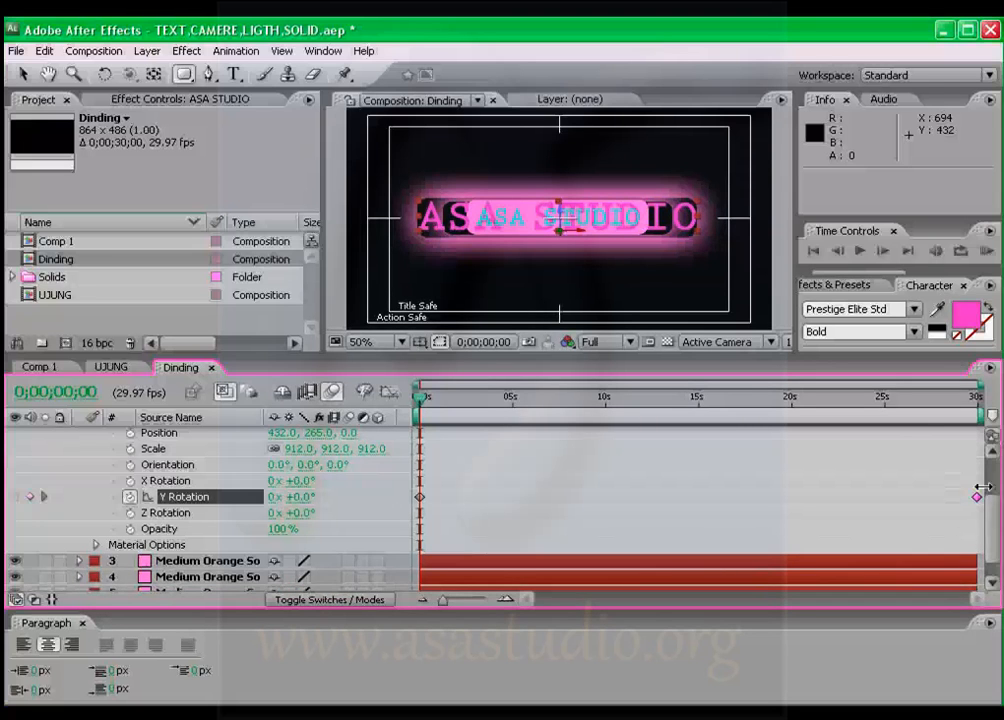
pyautogui.click(81, 624)
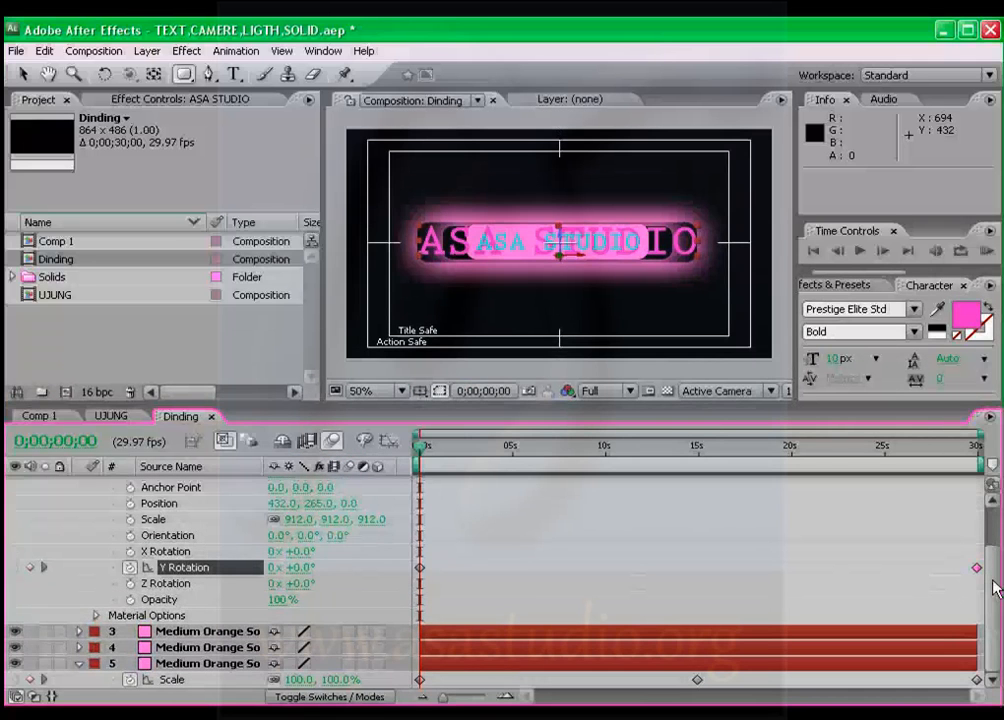
pyautogui.scroll(2, 995, 588)
pyautogui.click(79, 499)
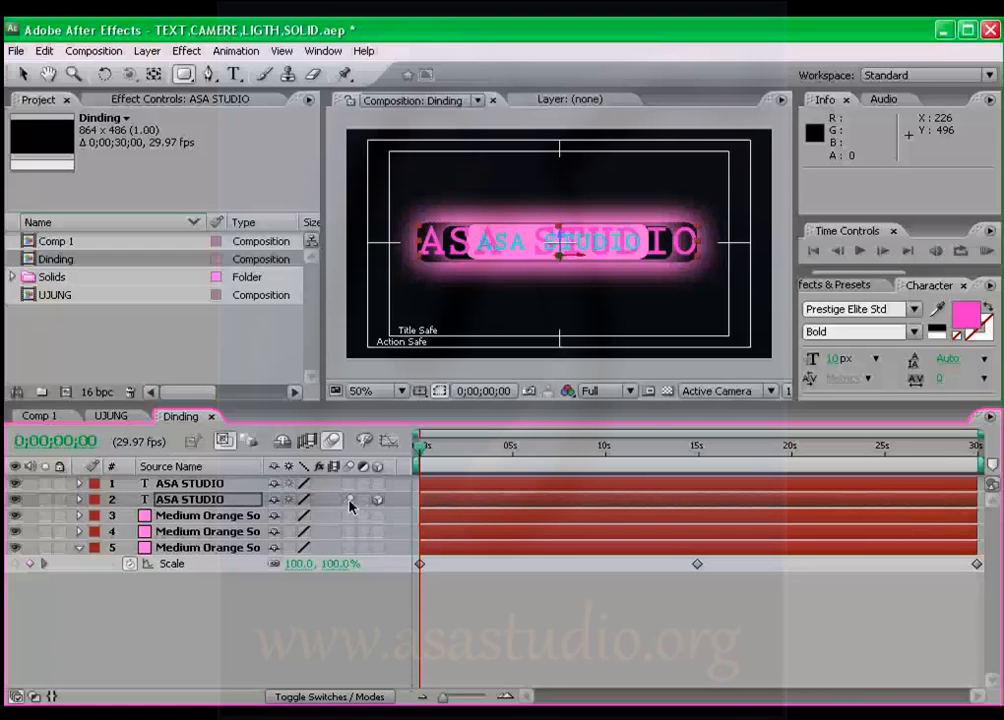
pyautogui.click(80, 550)
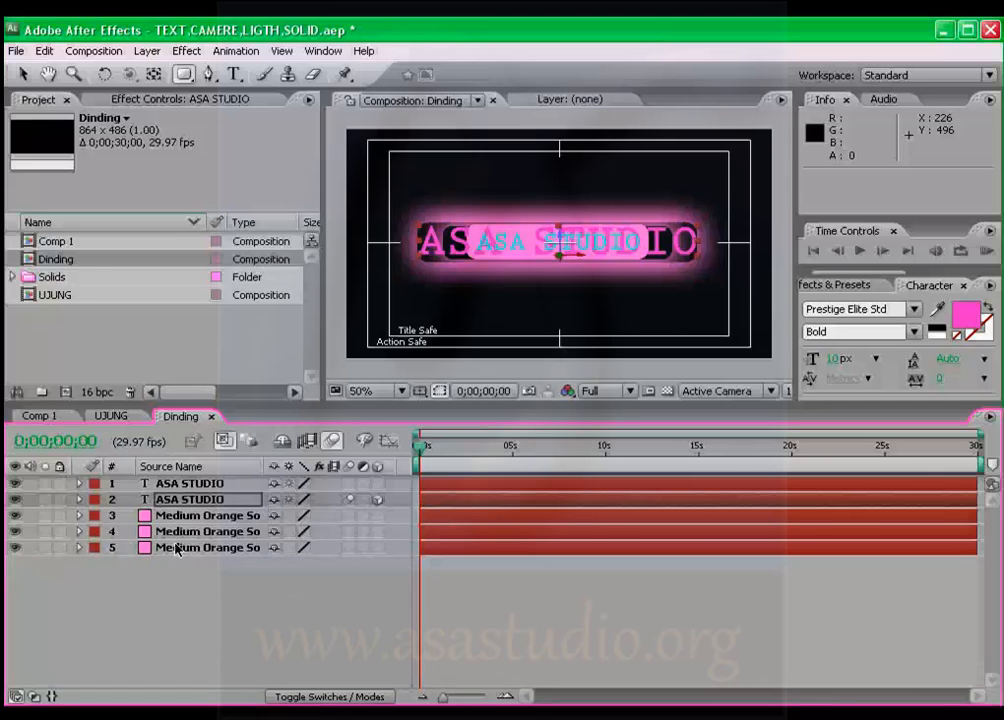
pyautogui.click(350, 531)
# Run a short RAM preview of the neon sign animation at full resolution.
pyautogui.click(986, 251)
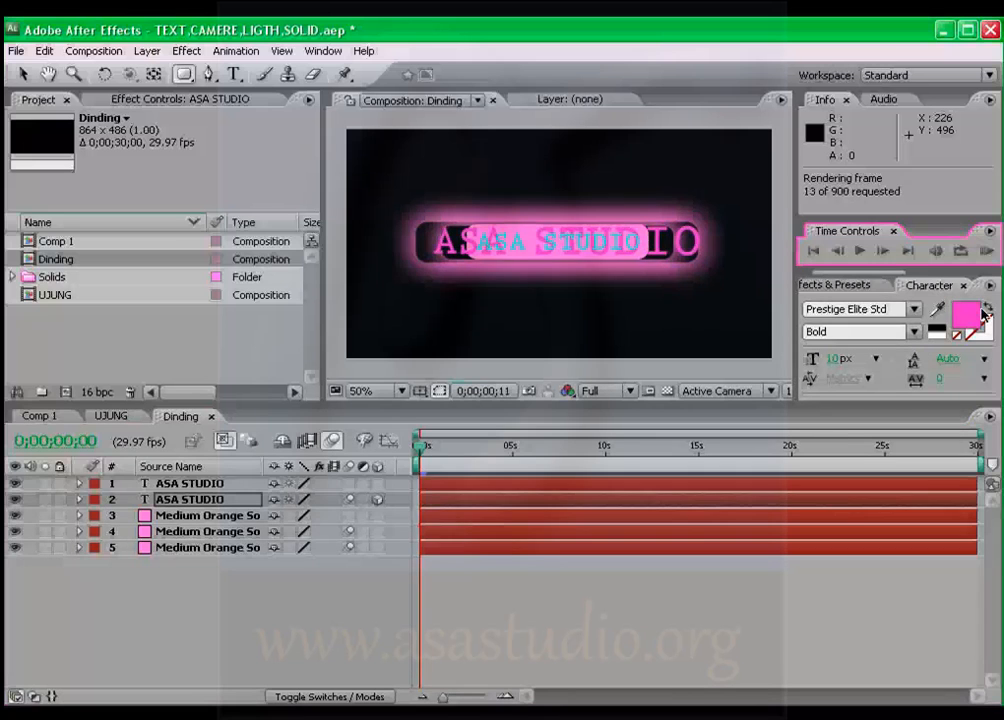
pyautogui.click(985, 253)
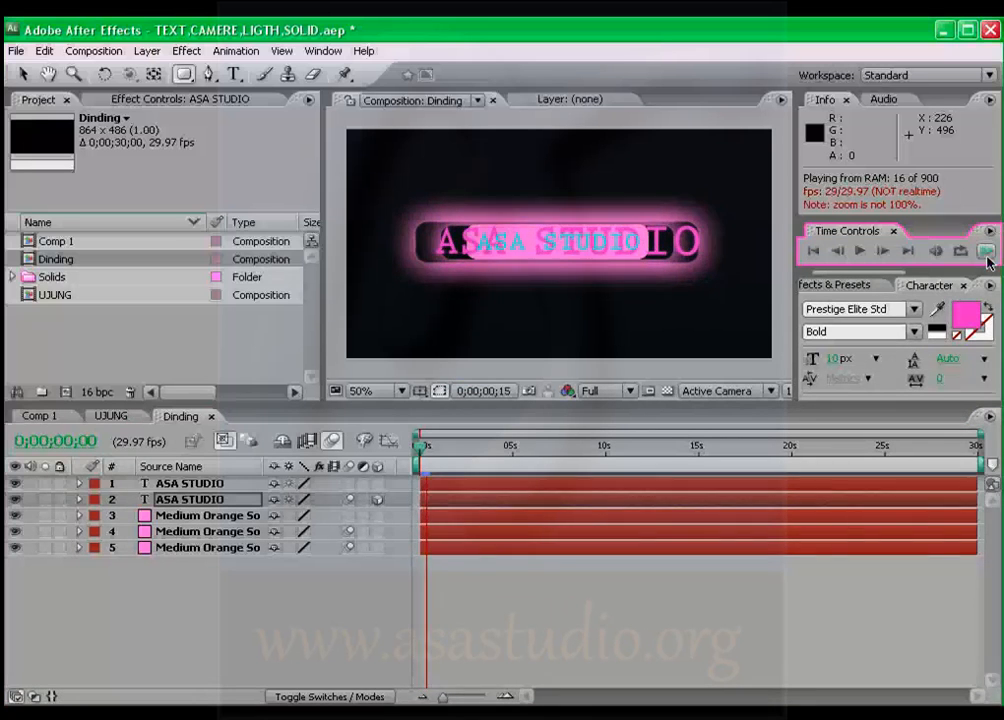
pyautogui.press('space')
# Lower the composition's preview resolution to Third and run another RAM preview of the sign.
pyautogui.click(625, 391)
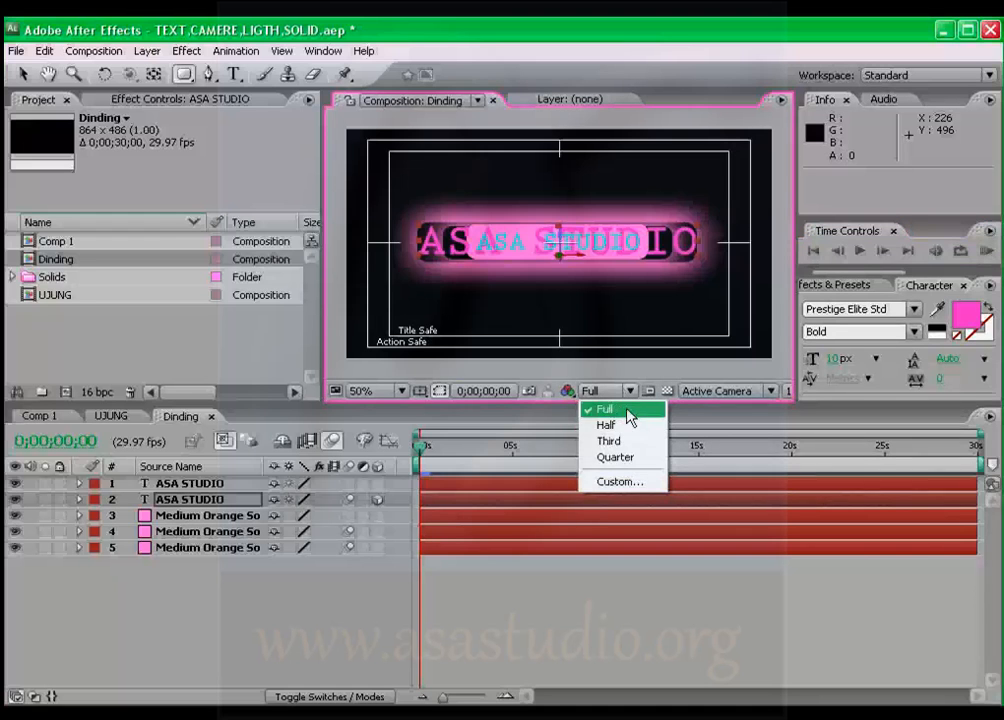
pyautogui.click(620, 440)
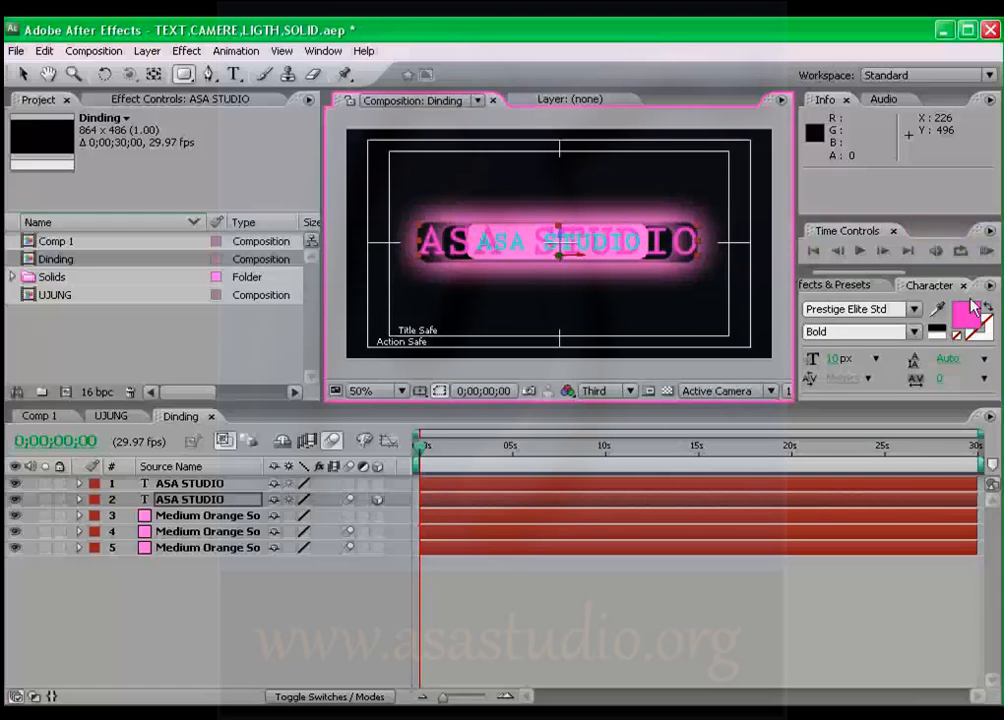
pyautogui.click(986, 253)
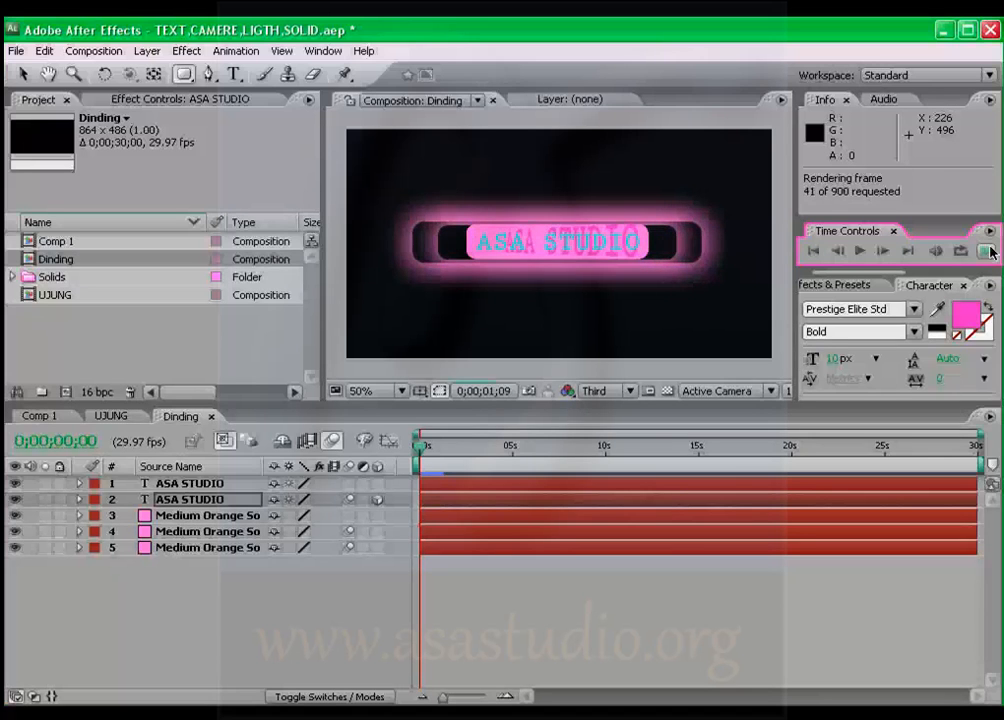
pyautogui.click(990, 252)
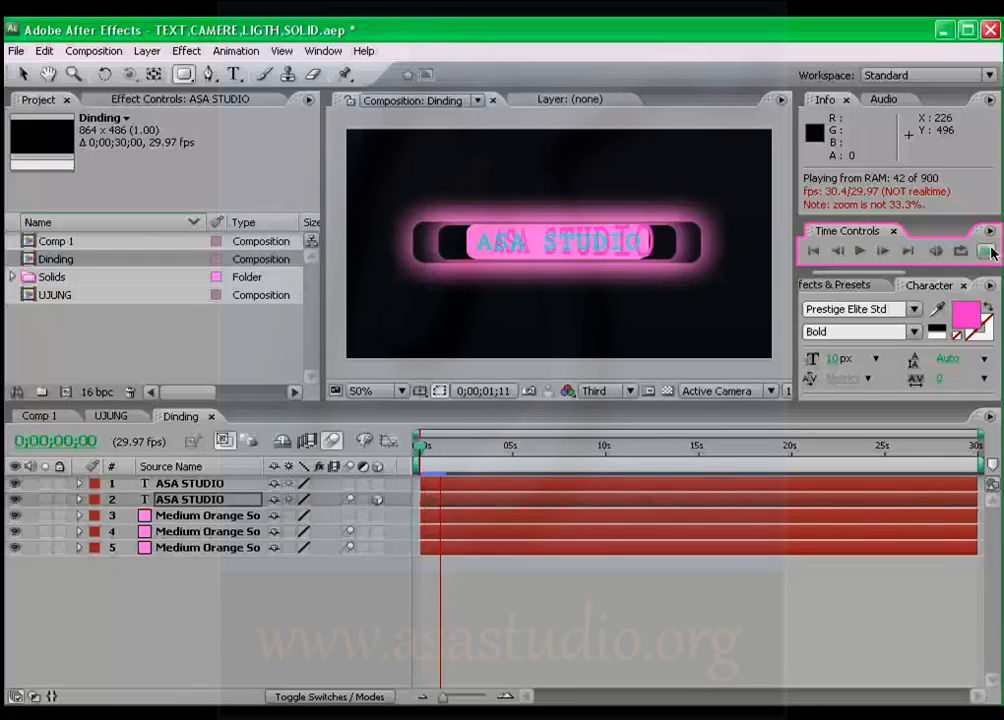
pyautogui.click(990, 252)
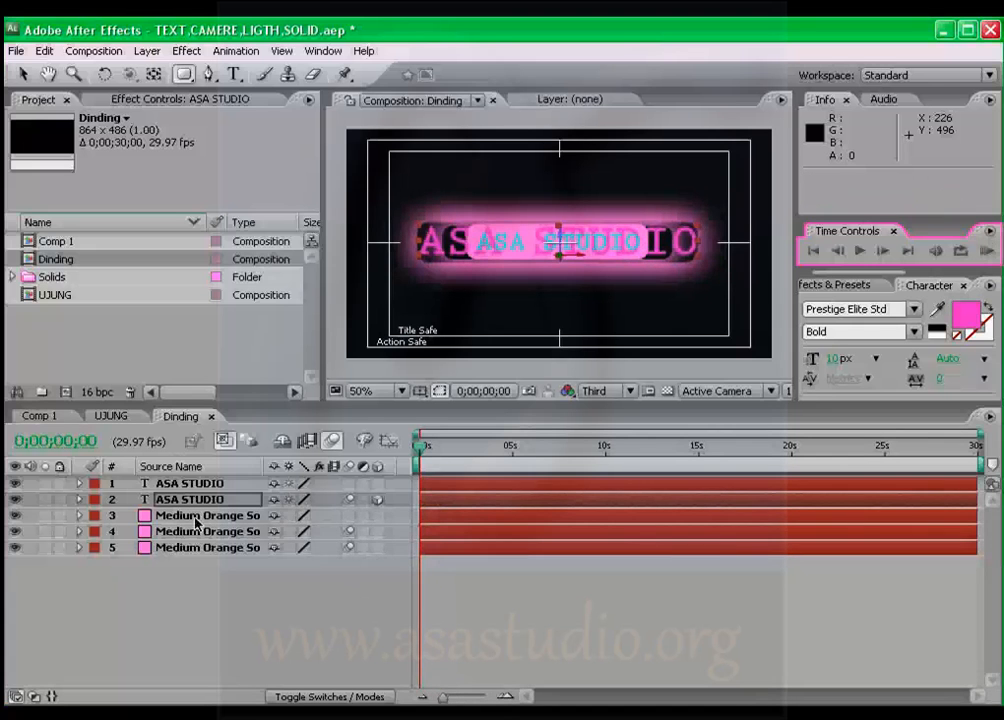
# Pre-compose all five sign layers as Pre-comp 1, moving all attributes and opening the new composition, and scrub through it to 0;00;19;09.
pyautogui.click(160, 581)
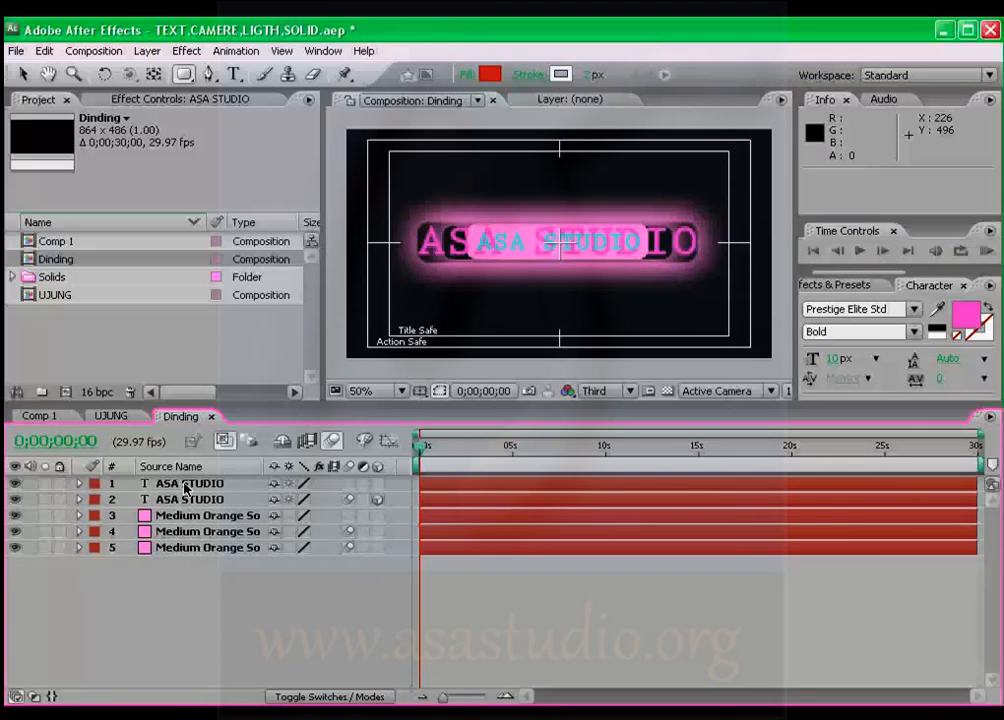
pyautogui.click(185, 488)
pyautogui.keyDown('shift'); pyautogui.click(181, 550); pyautogui.keyUp('shift')
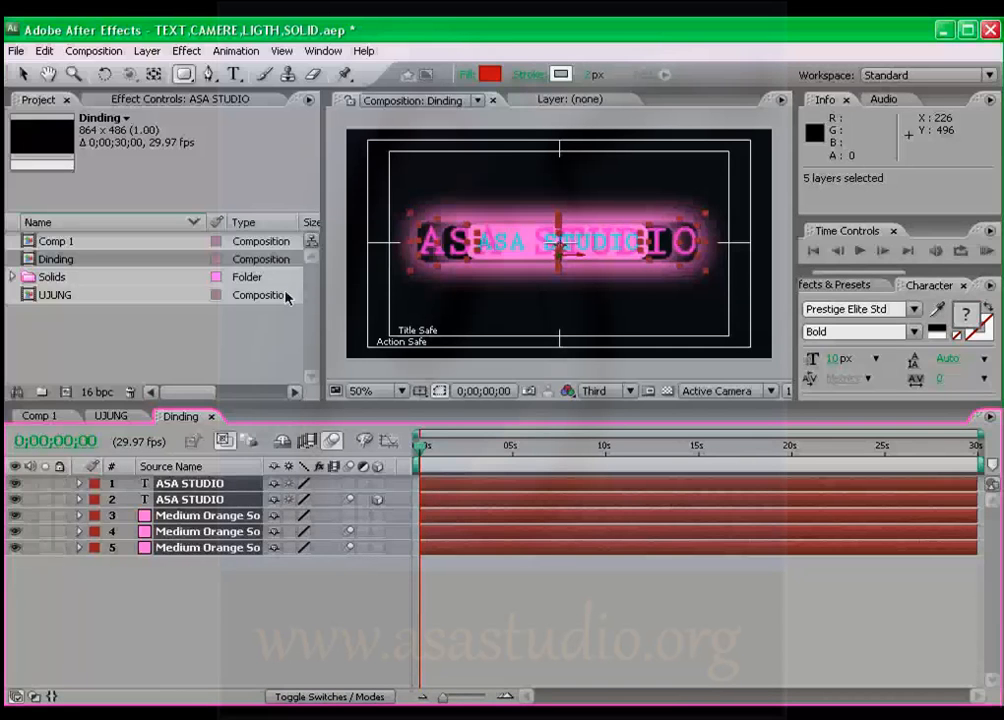
pyautogui.click(147, 51)
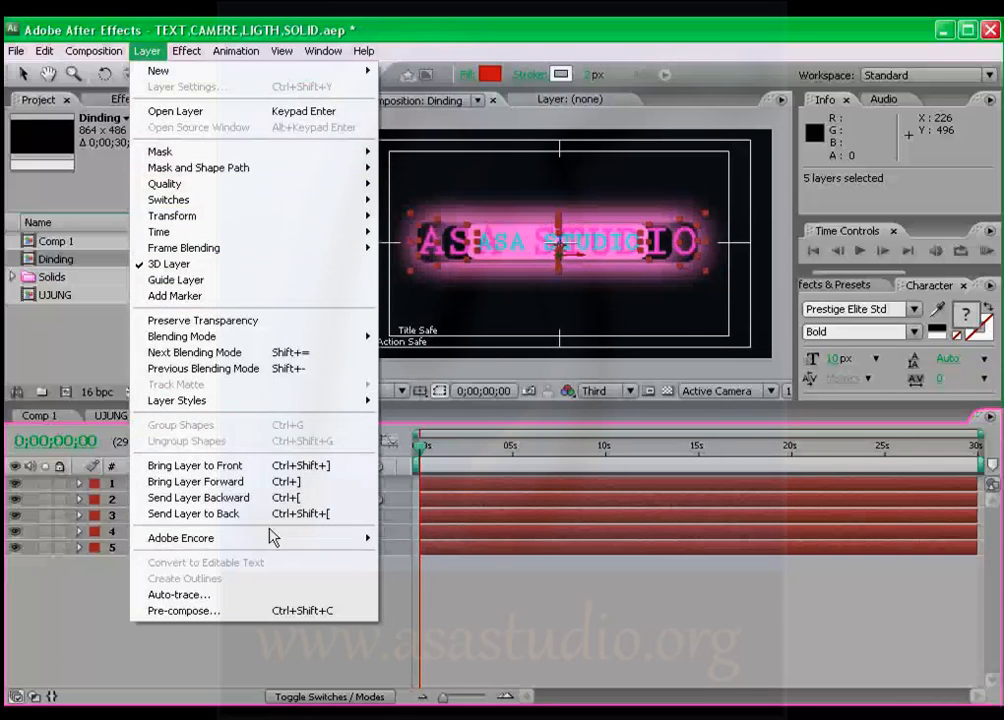
pyautogui.click(250, 614)
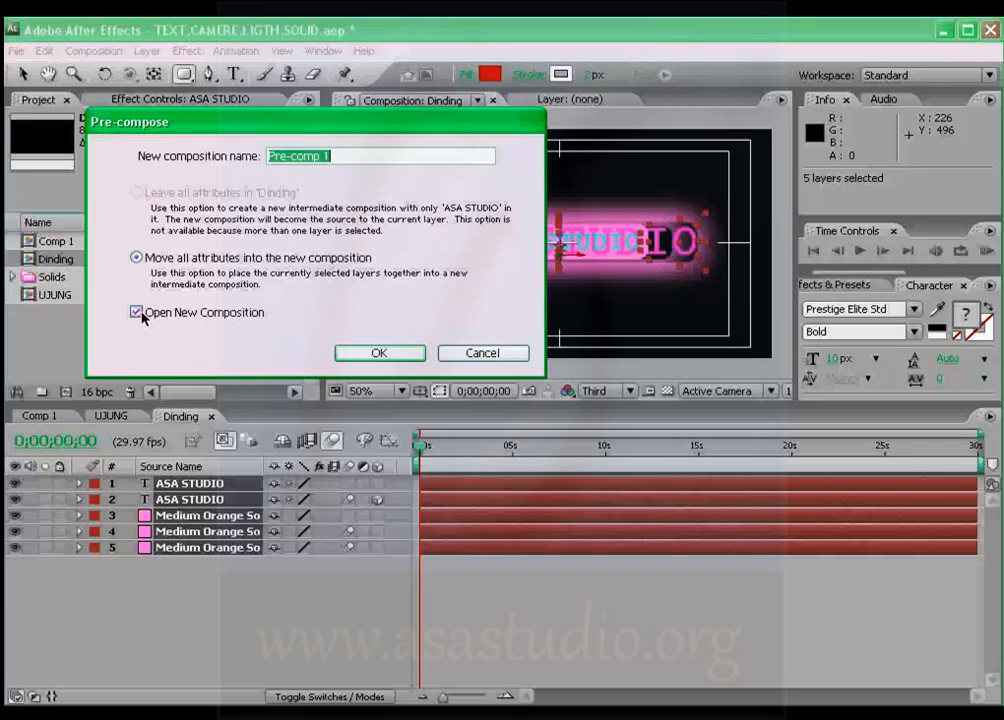
pyautogui.click(372, 354)
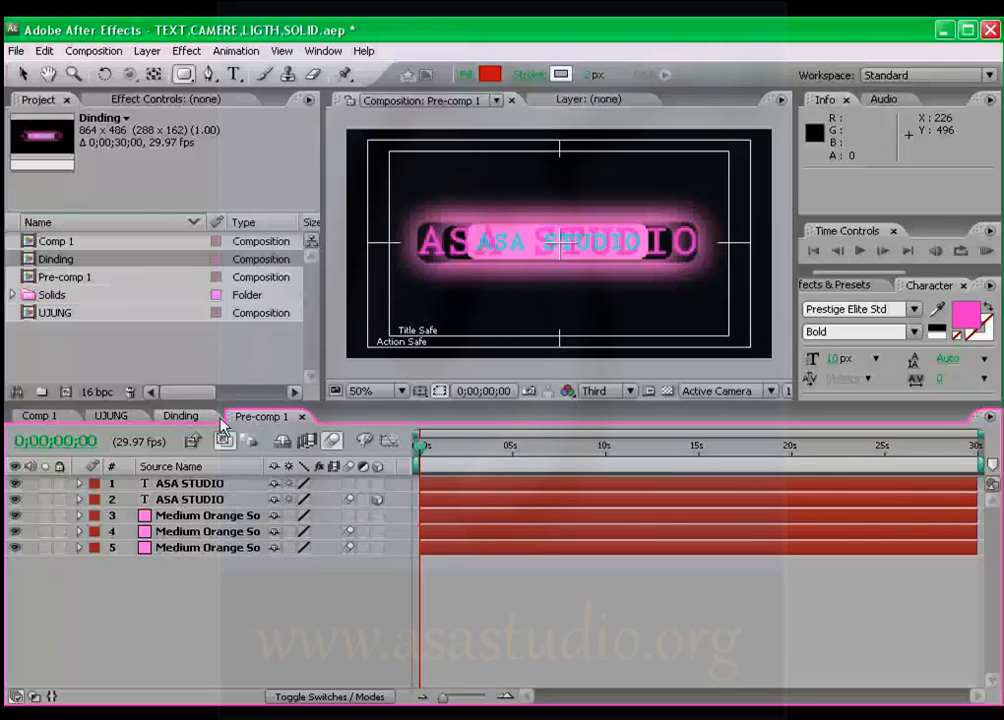
pyautogui.moveTo(416, 452); pyautogui.dragTo(780, 423)
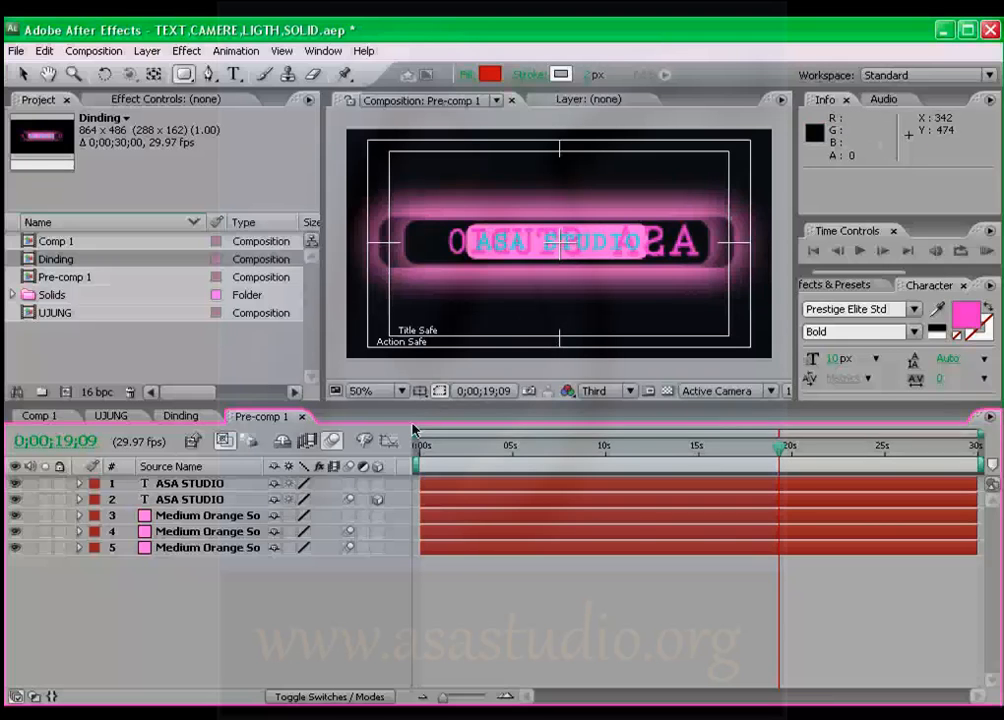
# Add a new pink 864 x 486 px solid above the pre-composed sign in the Dinding composition.
pyautogui.click(192, 418)
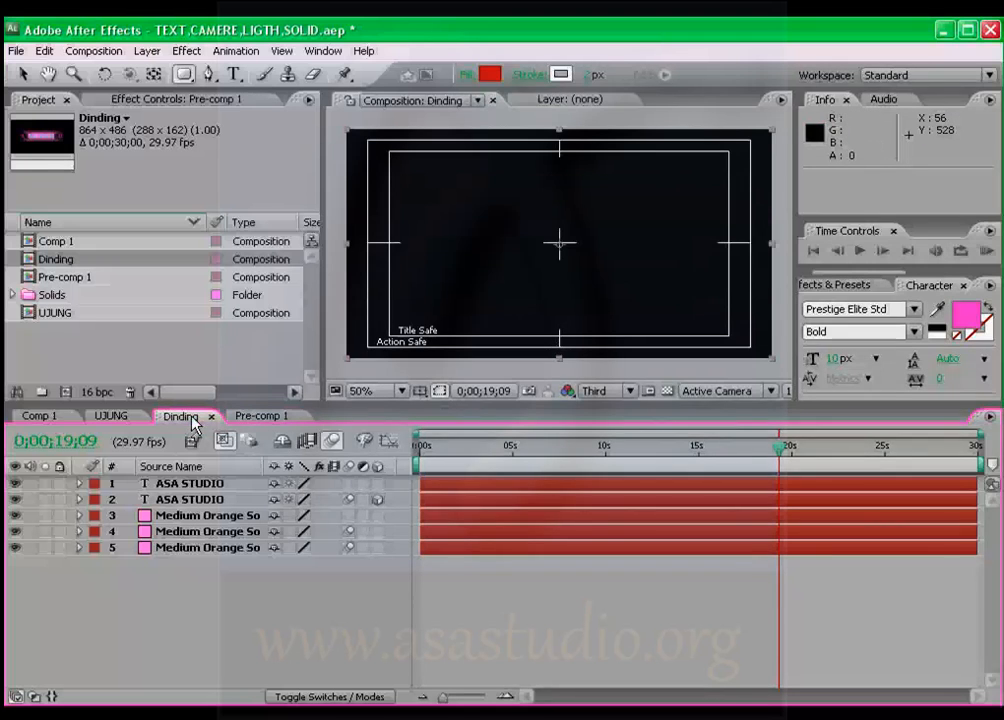
pyautogui.rightClick(160, 533)
pyautogui.moveTo(195, 541)
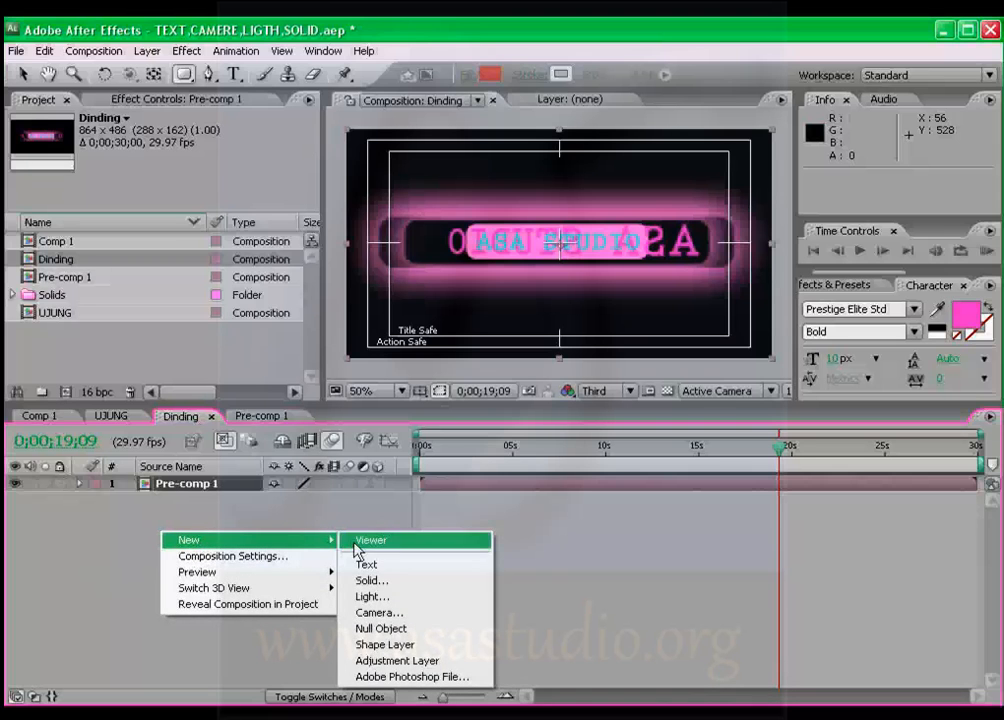
pyautogui.click(382, 581)
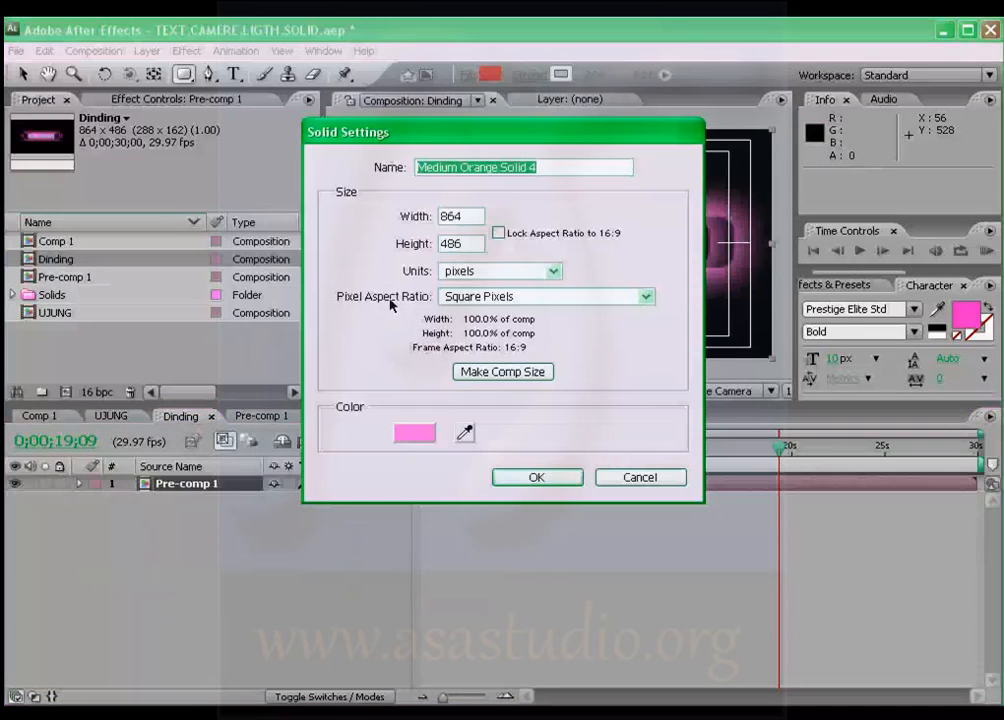
pyautogui.click(538, 478)
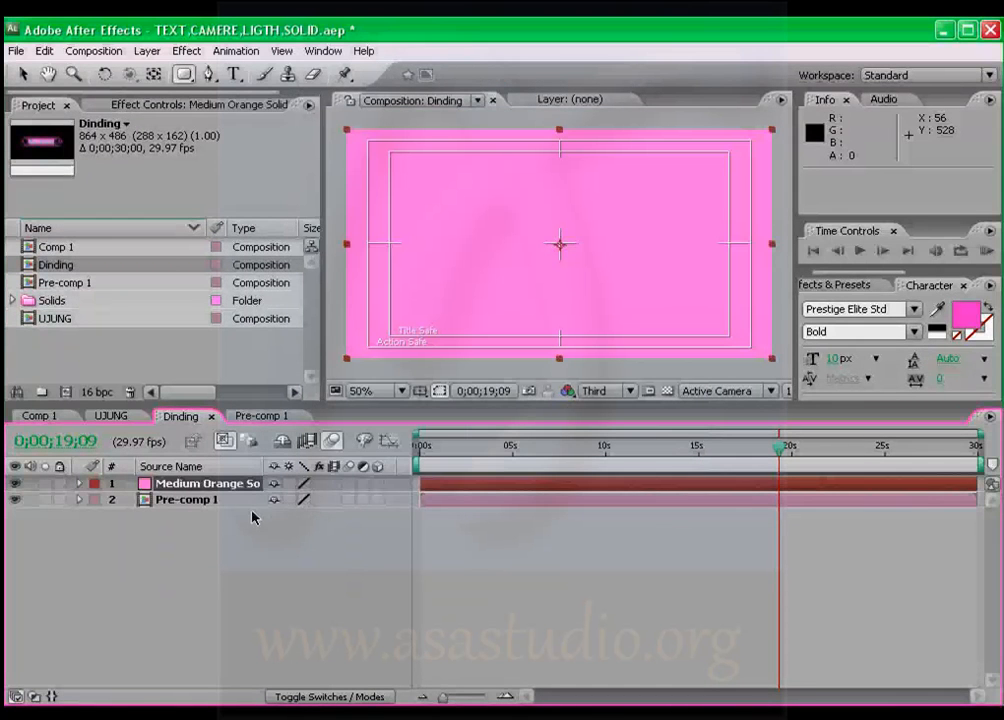
# Make the new pink solid a 3D layer and rotate it edge-on, to a Y orientation of 270°, keeping the pre-composed sign 2D.
pyautogui.click(378, 500)
pyautogui.click(104, 75)
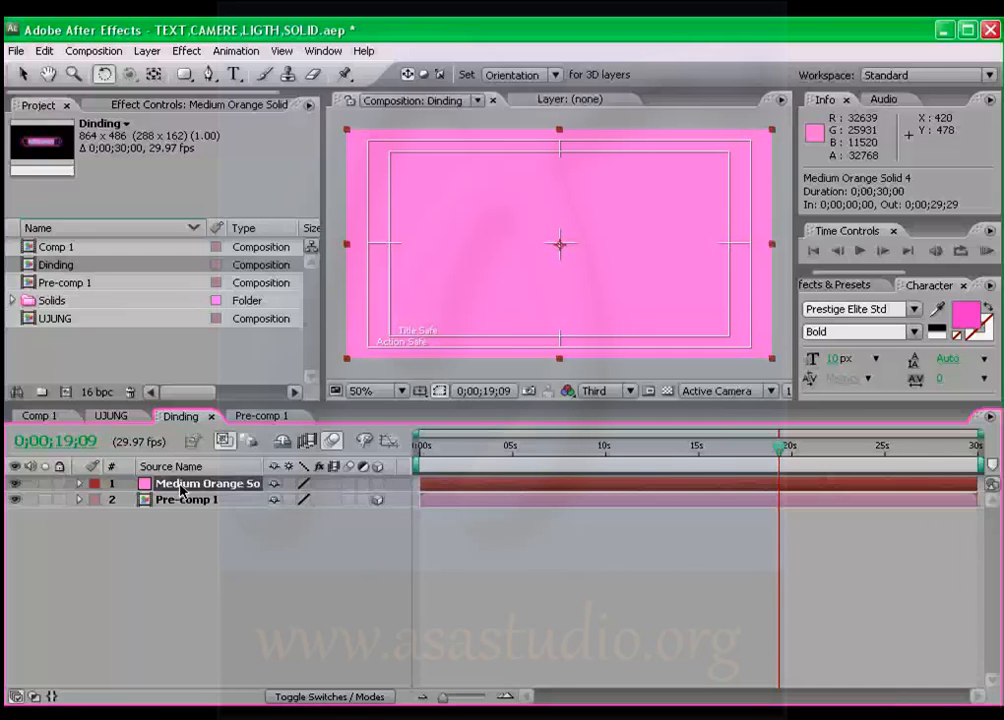
pyautogui.click(377, 484)
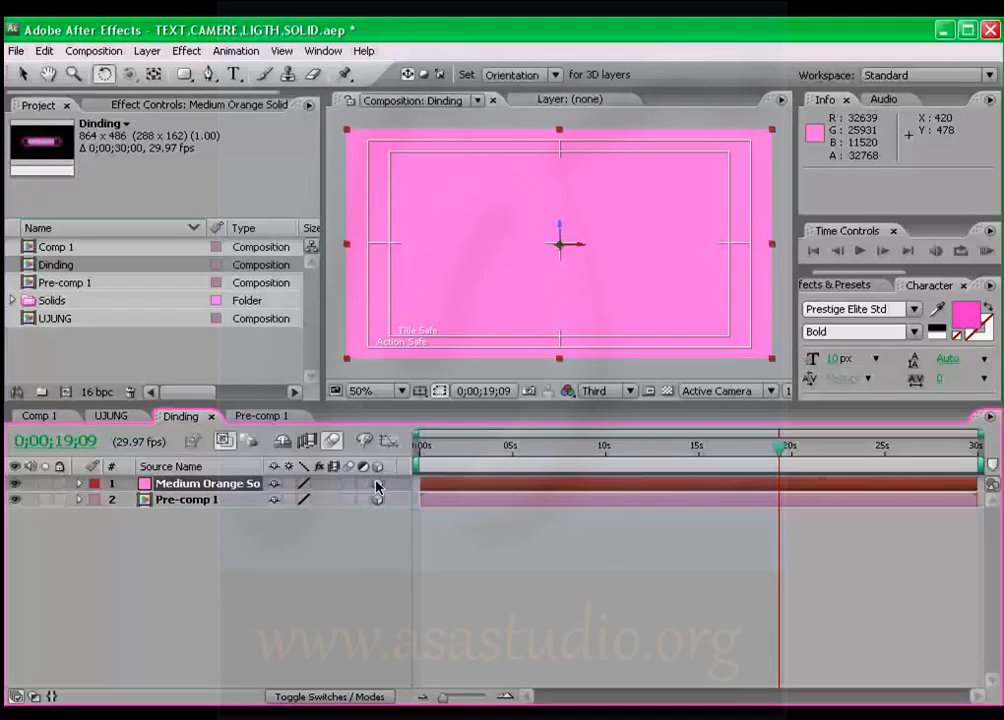
pyautogui.click(377, 499)
pyautogui.moveTo(560, 228); pyautogui.dragTo(601, 229)
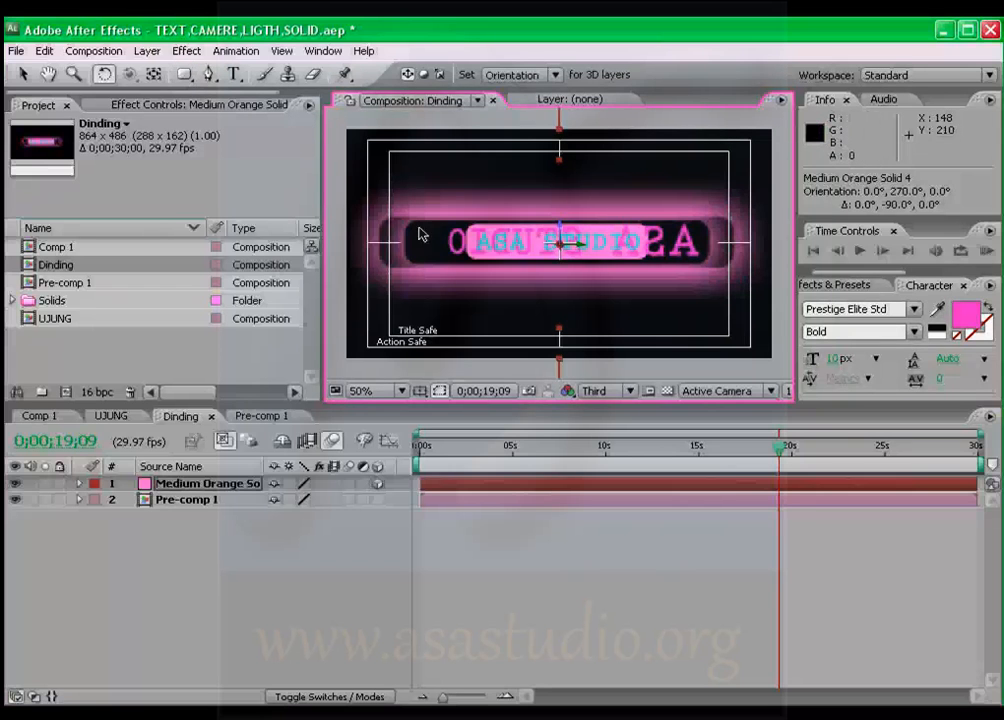
pyautogui.click(21, 74)
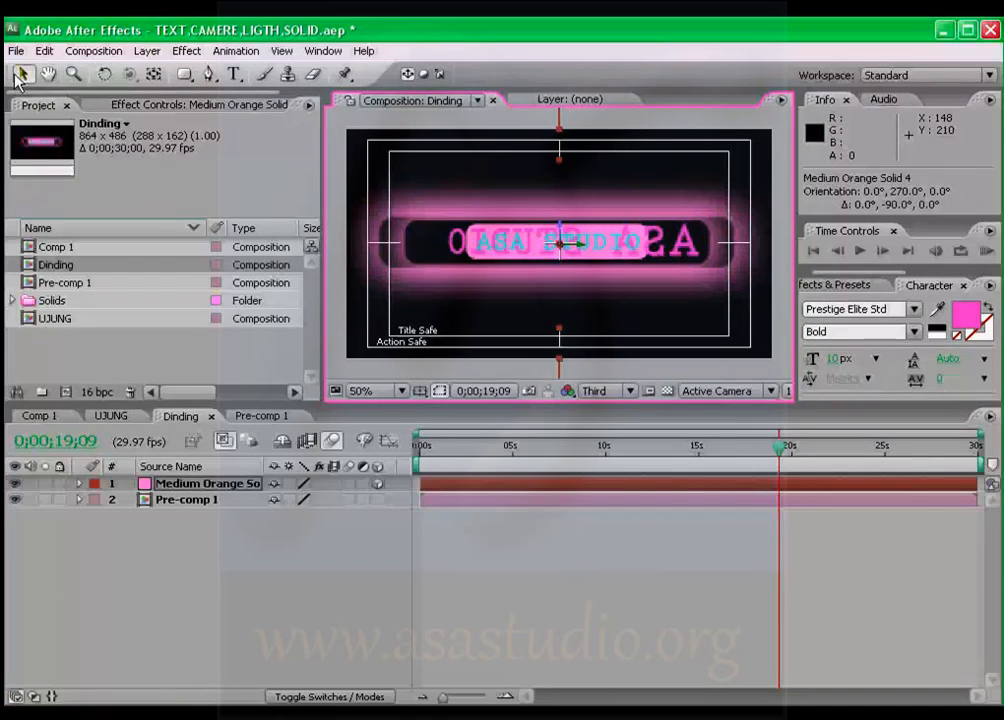
# Move the edge-on pink solid to X position 156 as the left wall, then duplicate it and place the copy opposite as the right wall.
pyautogui.moveTo(587, 252); pyautogui.dragTo(450, 252)
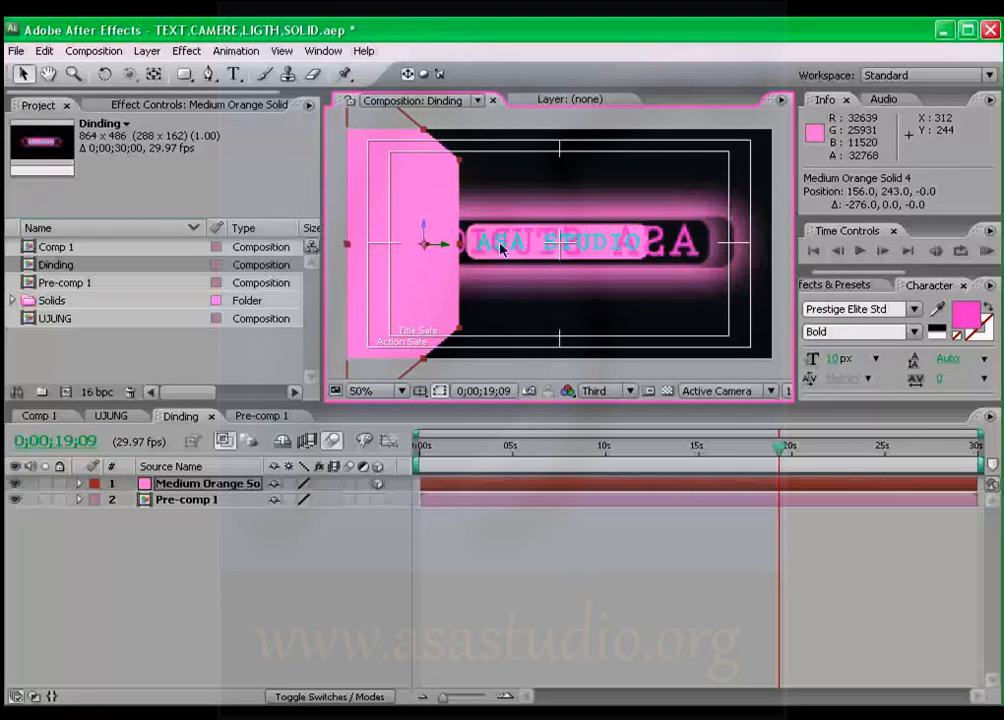
pyautogui.click(236, 484)
pyautogui.hotkey('ctrl', 'd')
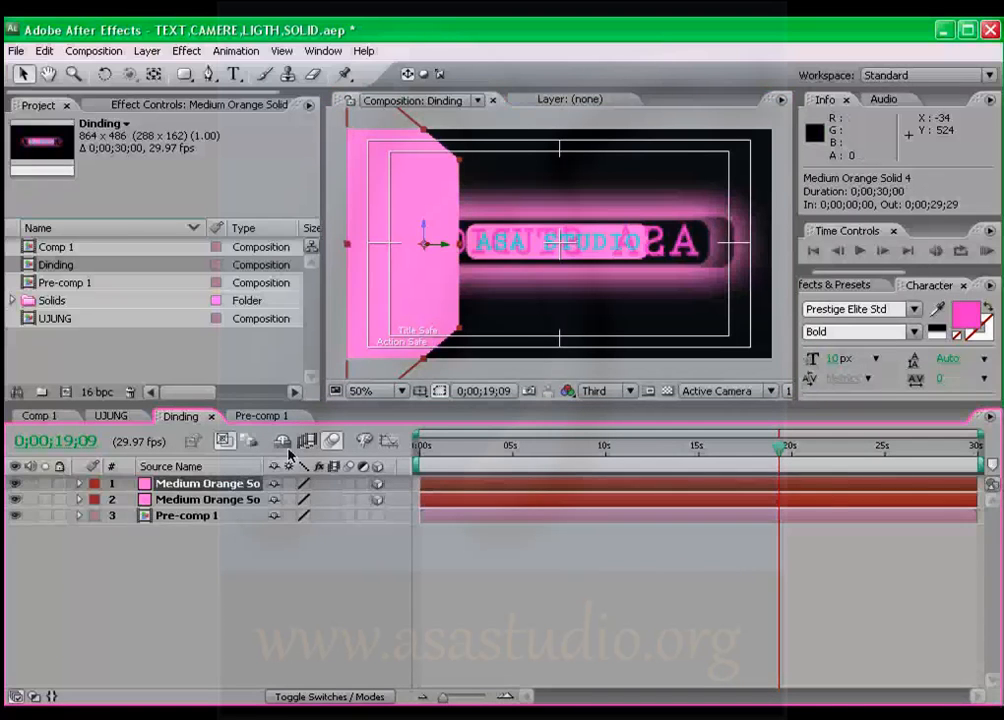
pyautogui.moveTo(444, 249); pyautogui.dragTo(717, 248)
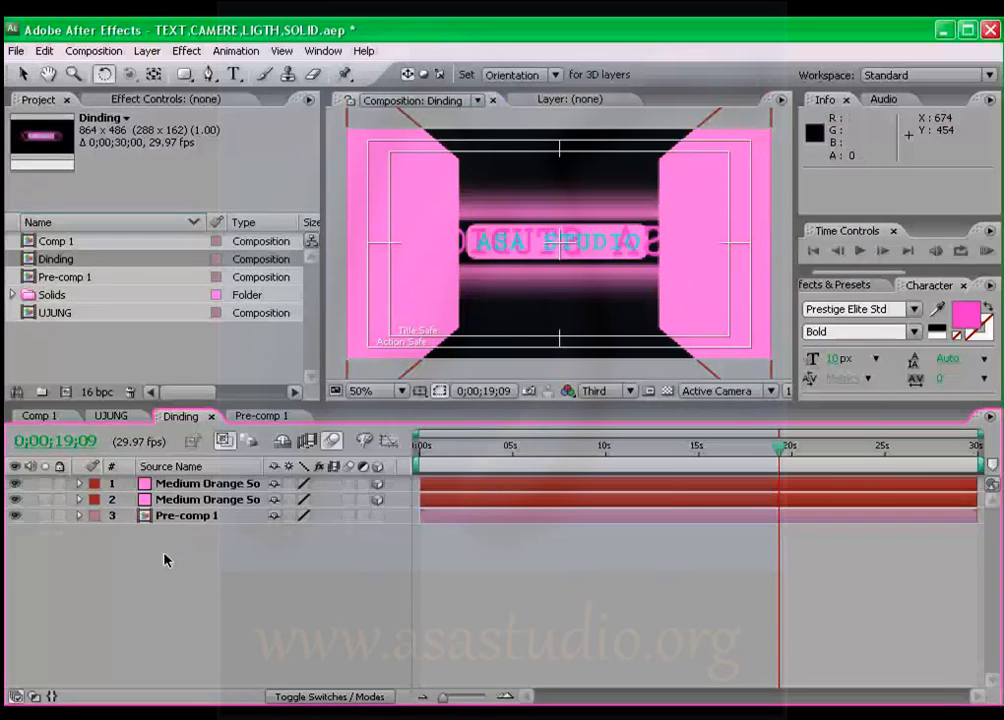
# Add another pink 864 x 486 px solid, make it a 3D layer and rotate it flat to an X orientation of 90°.
pyautogui.rightClick(164, 557)
pyautogui.moveTo(195, 561)
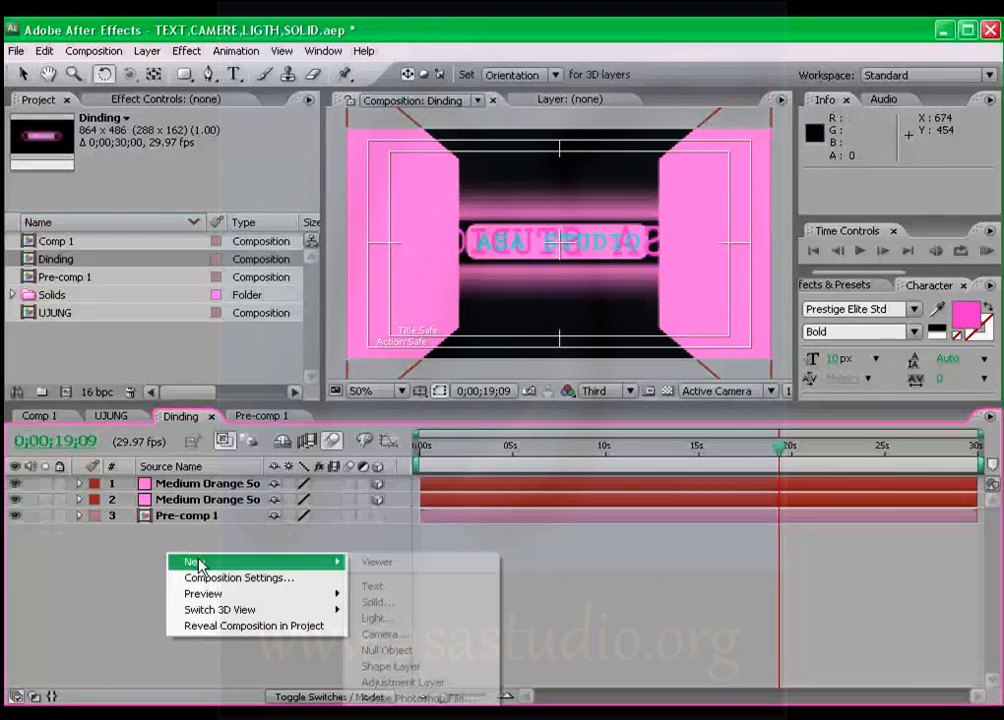
pyautogui.click(432, 604)
pyautogui.click(537, 477)
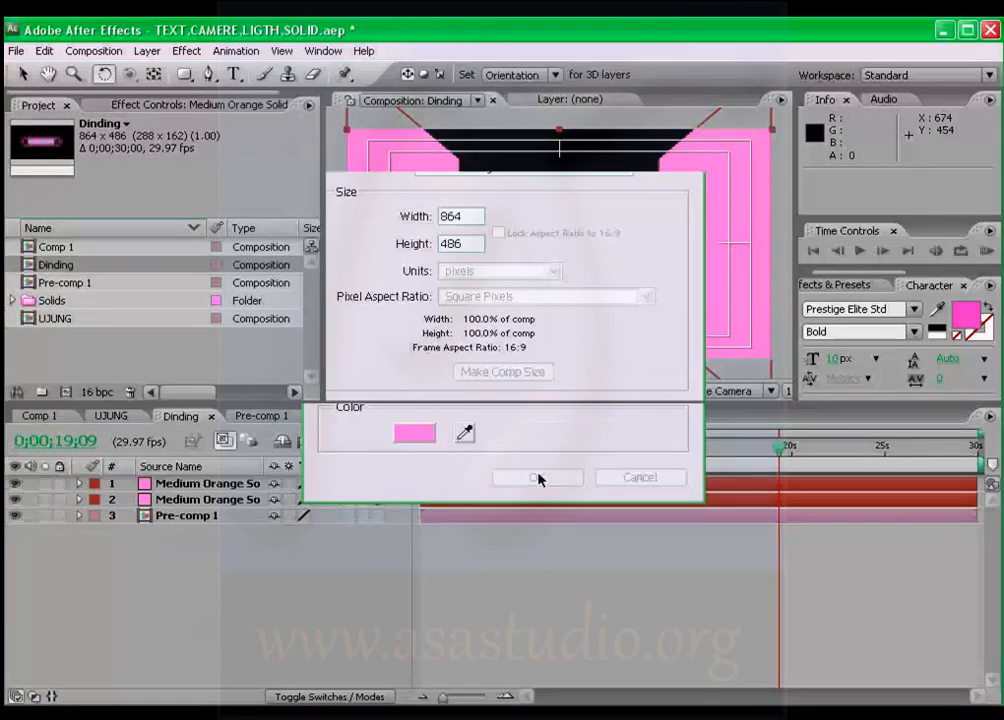
pyautogui.click(377, 483)
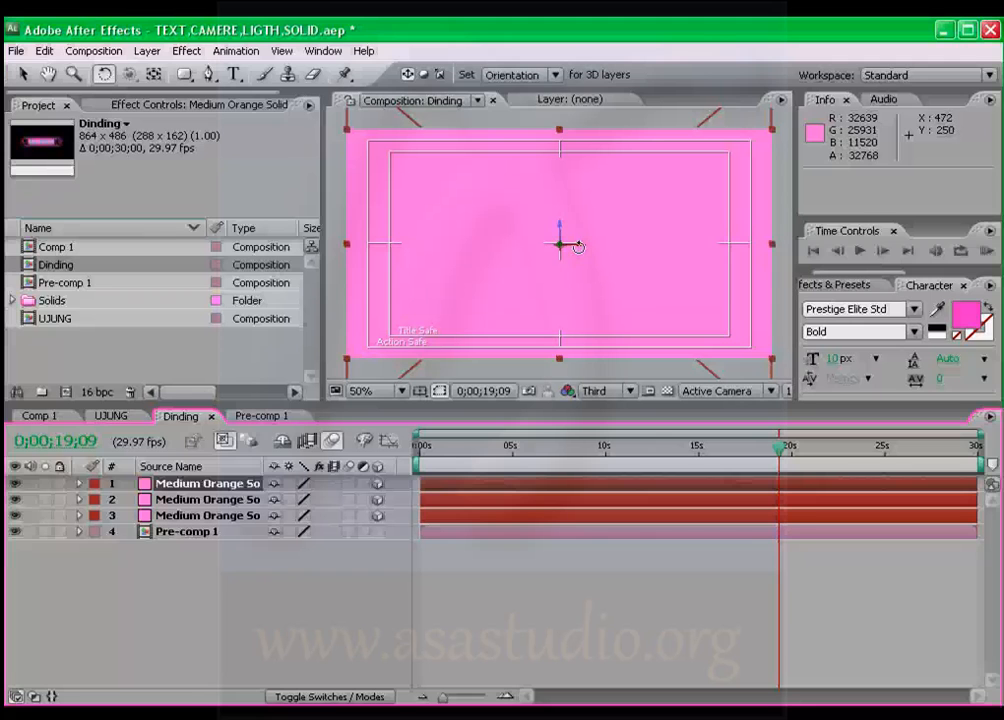
pyautogui.moveTo(580, 244); pyautogui.dragTo(584, 285)
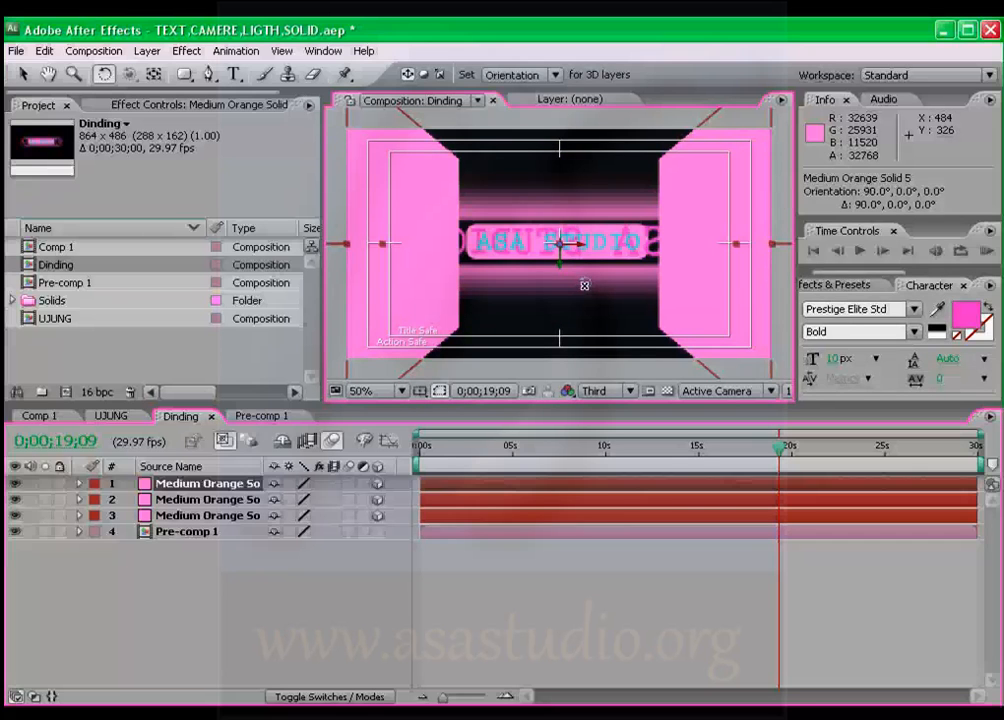
# Raise the flat solid to Y position 49 as the ceiling, then duplicate it and lower the copy to Y 437 as the floor.
pyautogui.click(22, 74)
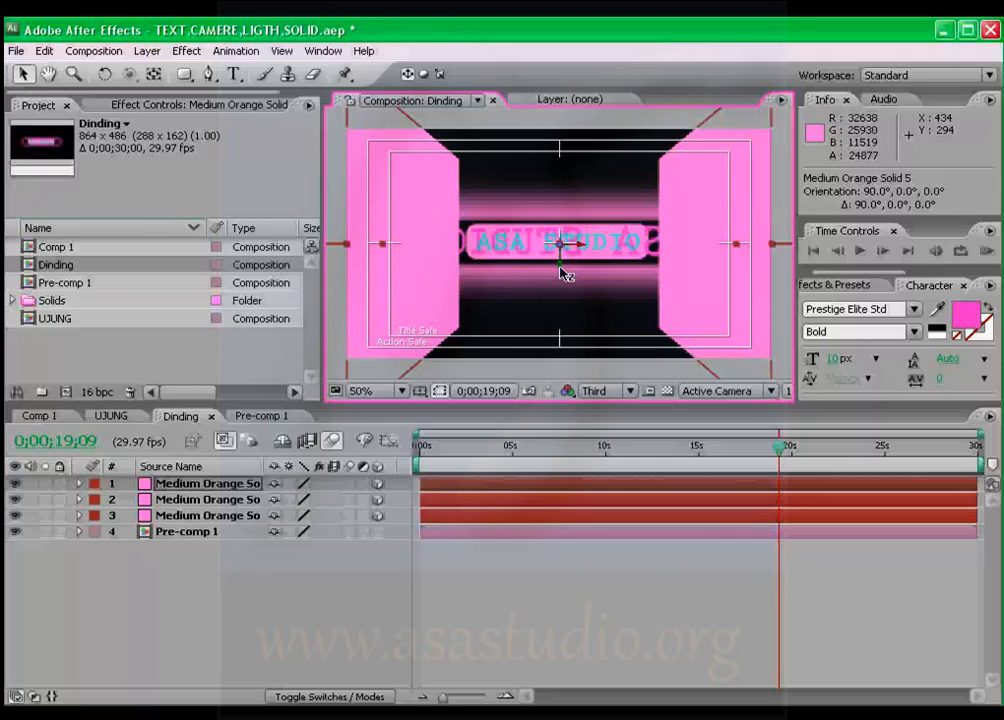
pyautogui.moveTo(561, 272); pyautogui.dragTo(562, 177)
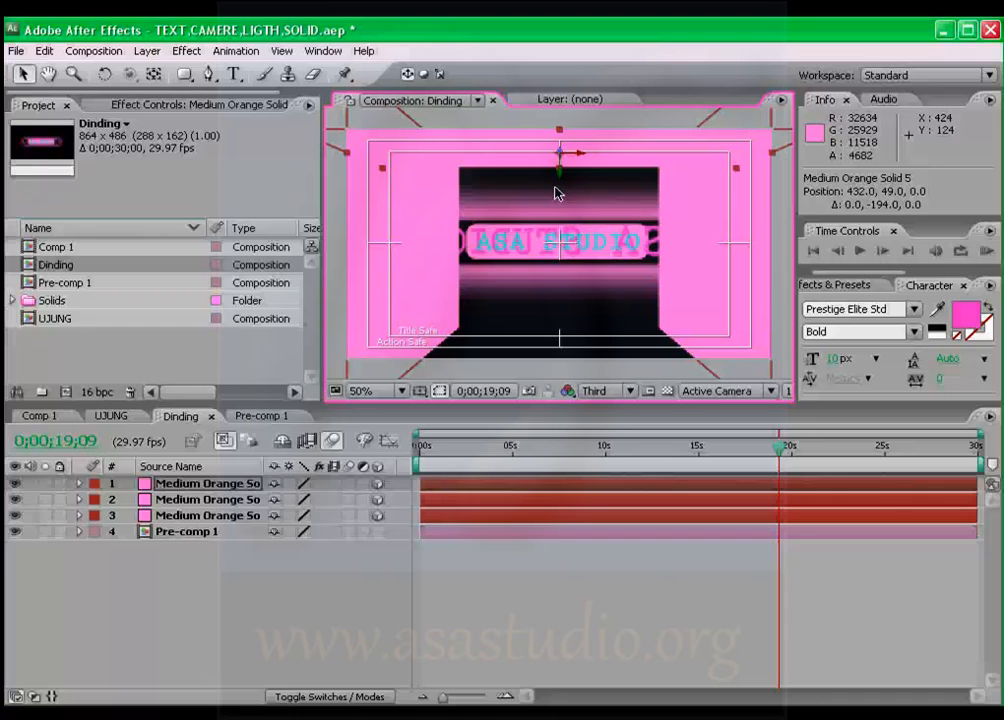
pyautogui.hotkey('ctrl', 'd')
pyautogui.moveTo(557, 177); pyautogui.dragTo(557, 364)
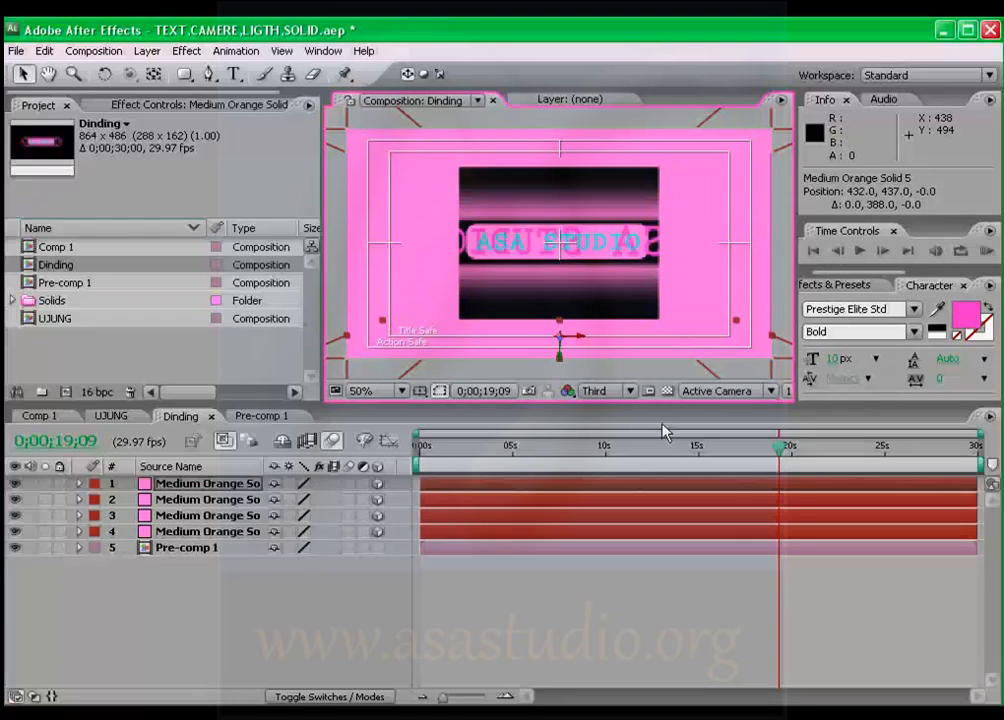
# Add Camera 1 with the 35mm preset to the Dinding composition and move the current time to 0;00;14;24.
pyautogui.click(752, 392)
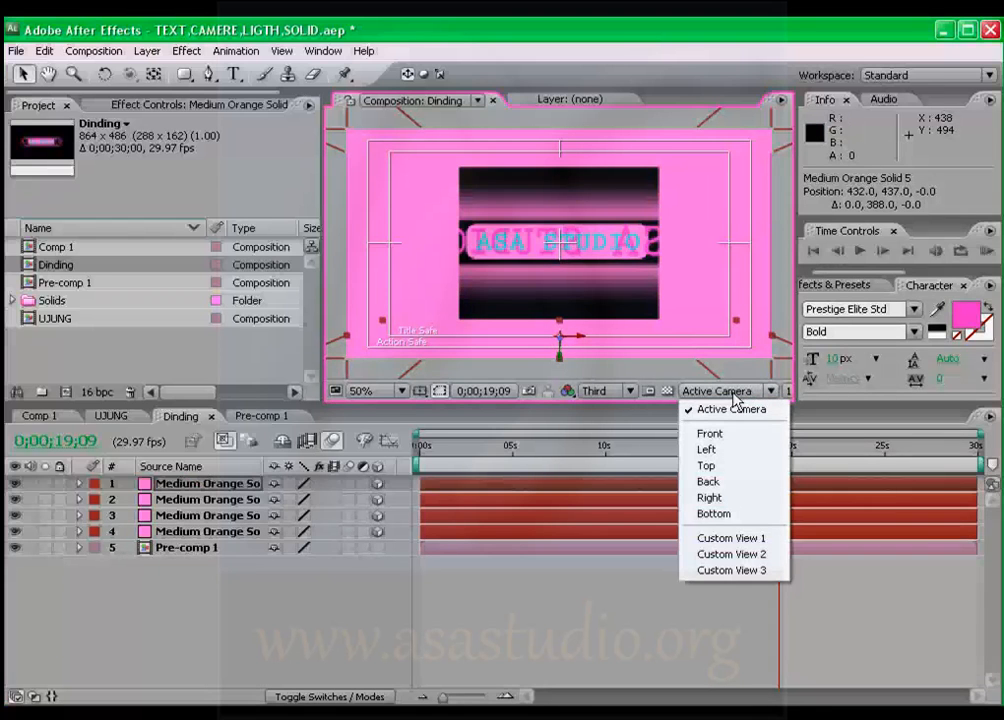
pyautogui.click(186, 648)
pyautogui.rightClick(205, 592)
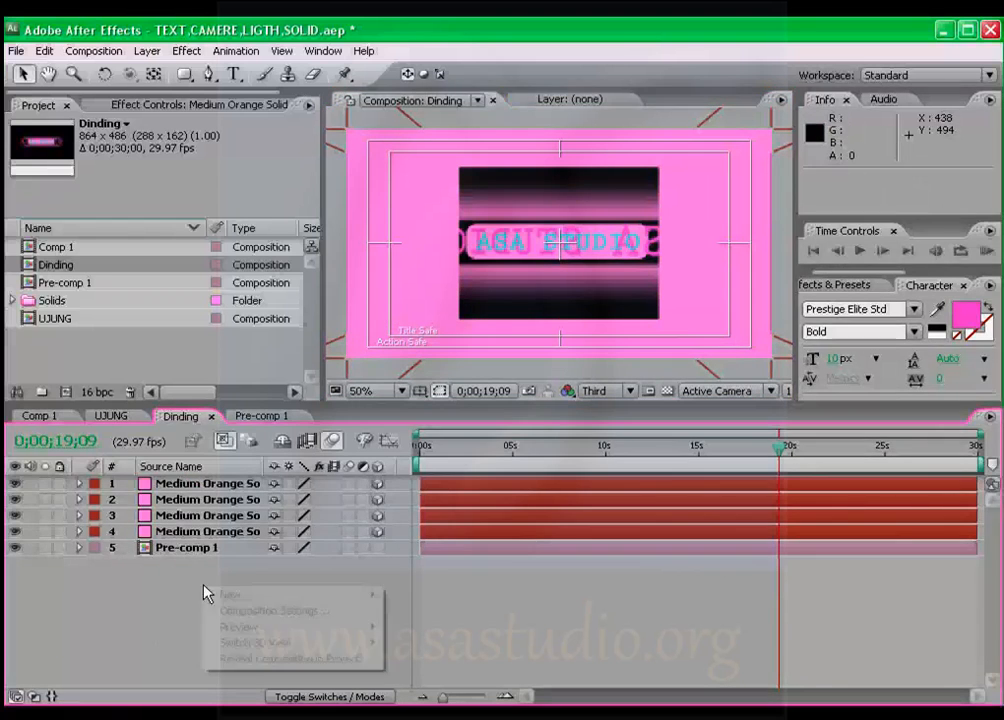
pyautogui.moveTo(236, 594)
pyautogui.click(420, 529)
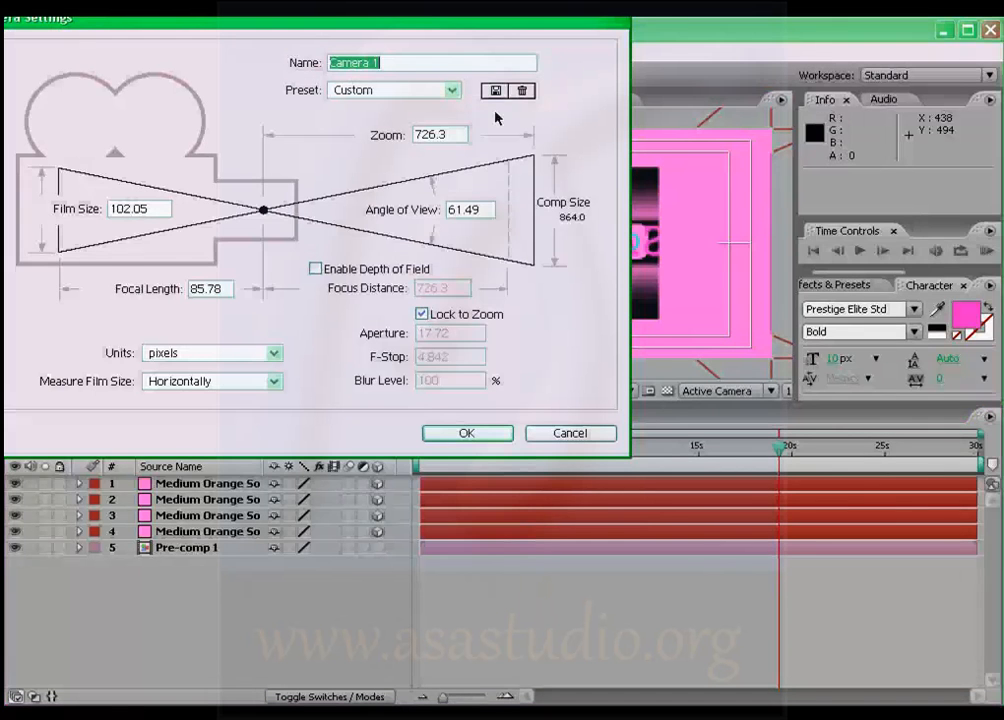
pyautogui.moveTo(292, 25); pyautogui.dragTo(336, 46)
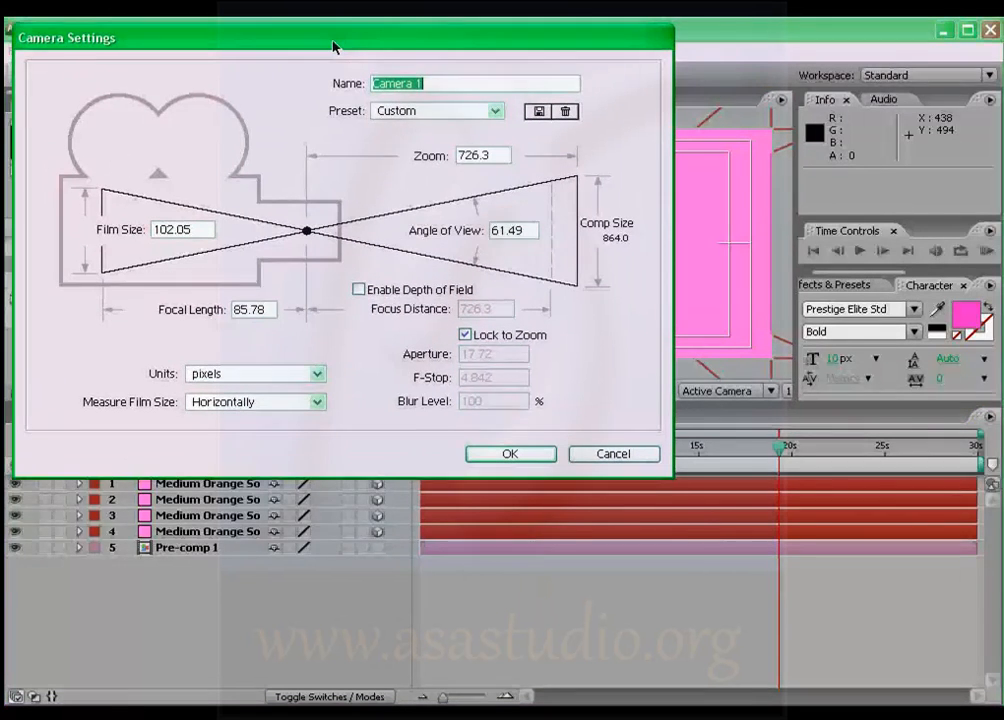
pyautogui.click(405, 110)
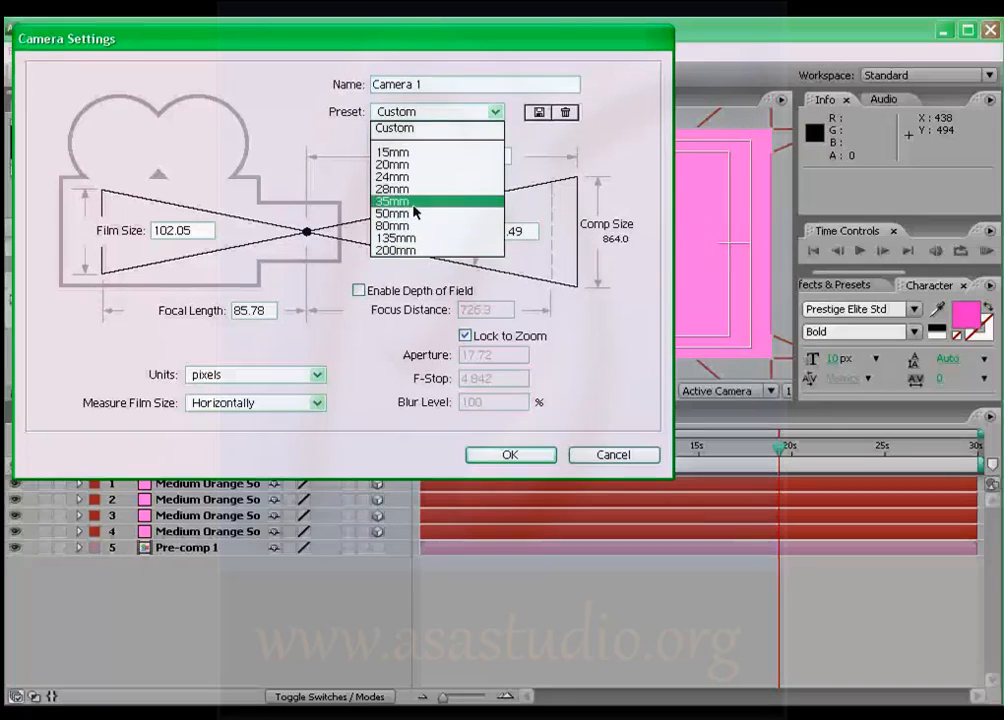
pyautogui.click(410, 201)
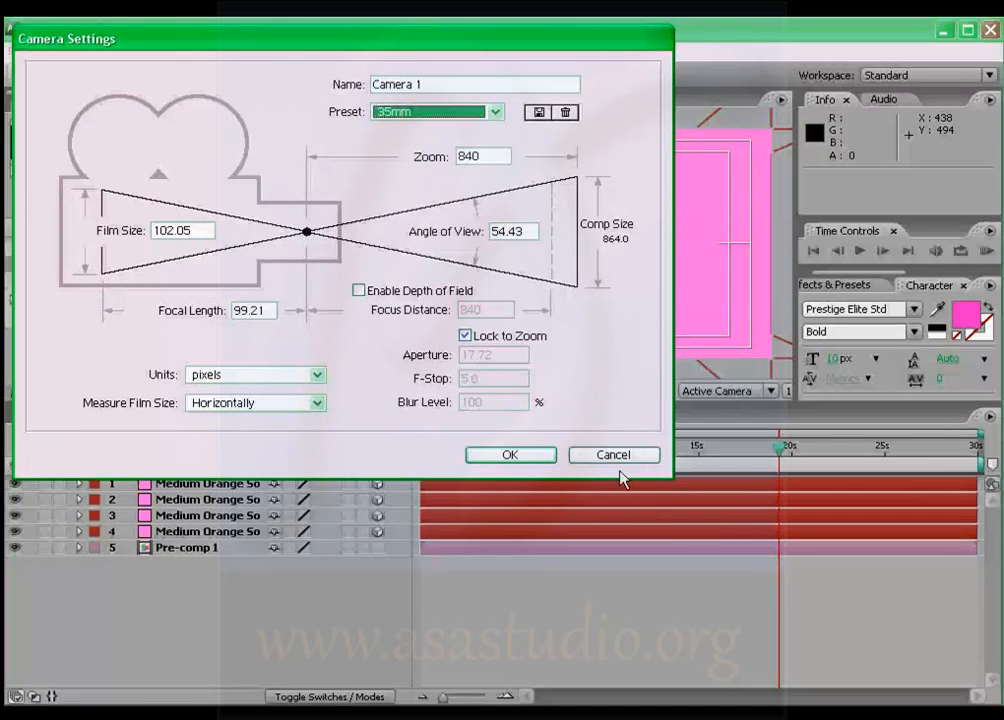
pyautogui.click(510, 455)
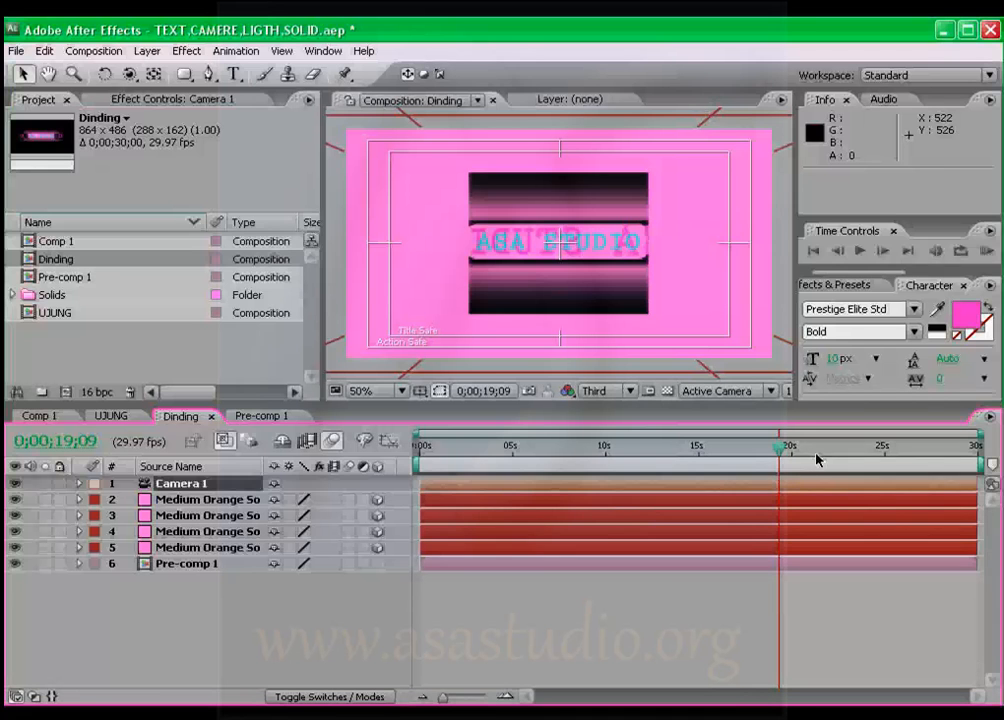
pyautogui.moveTo(783, 457); pyautogui.dragTo(418, 456)
pyautogui.click(695, 455)
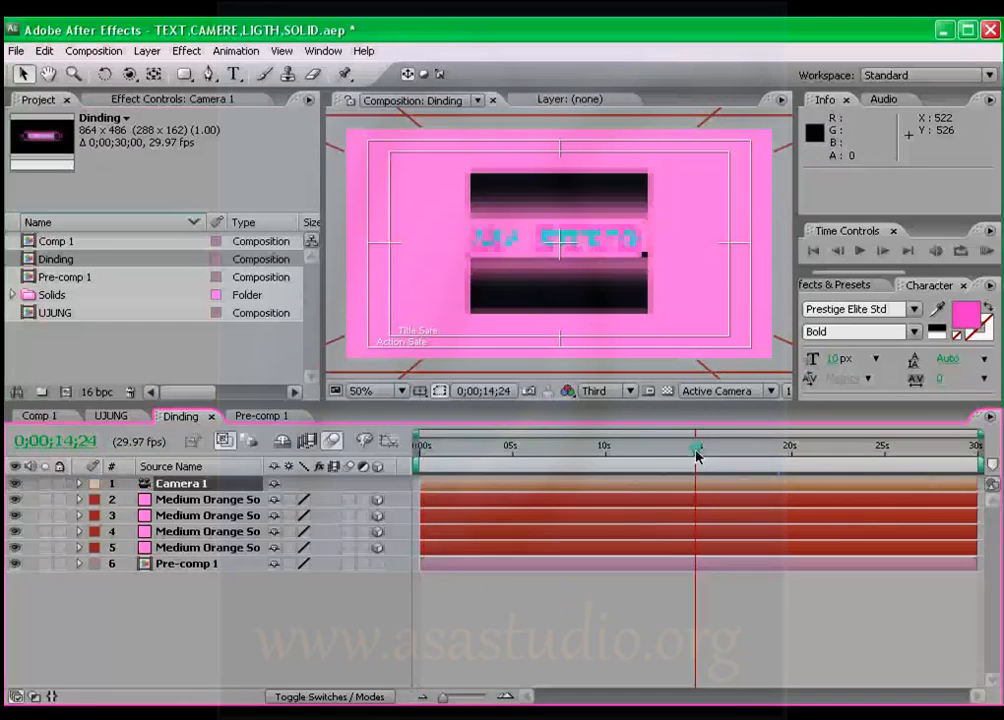
# Make Pre-comp 1 a 3D layer and, in the Top view, push it back to Z position 424 at the far end of the walls.
pyautogui.click(727, 391)
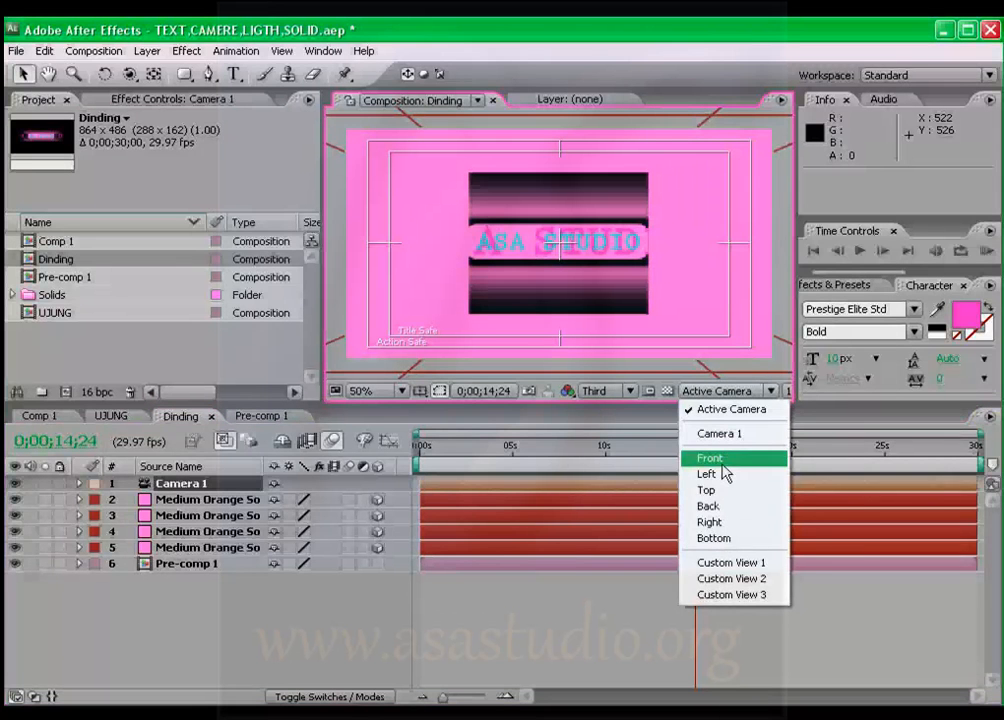
pyautogui.click(706, 491)
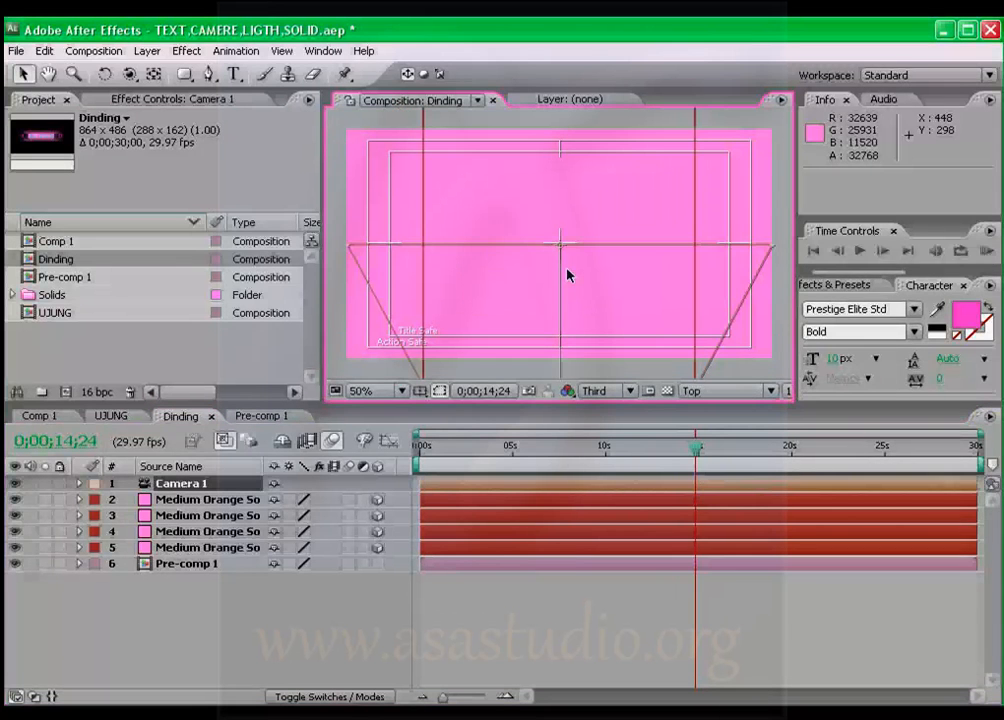
pyautogui.press(',')
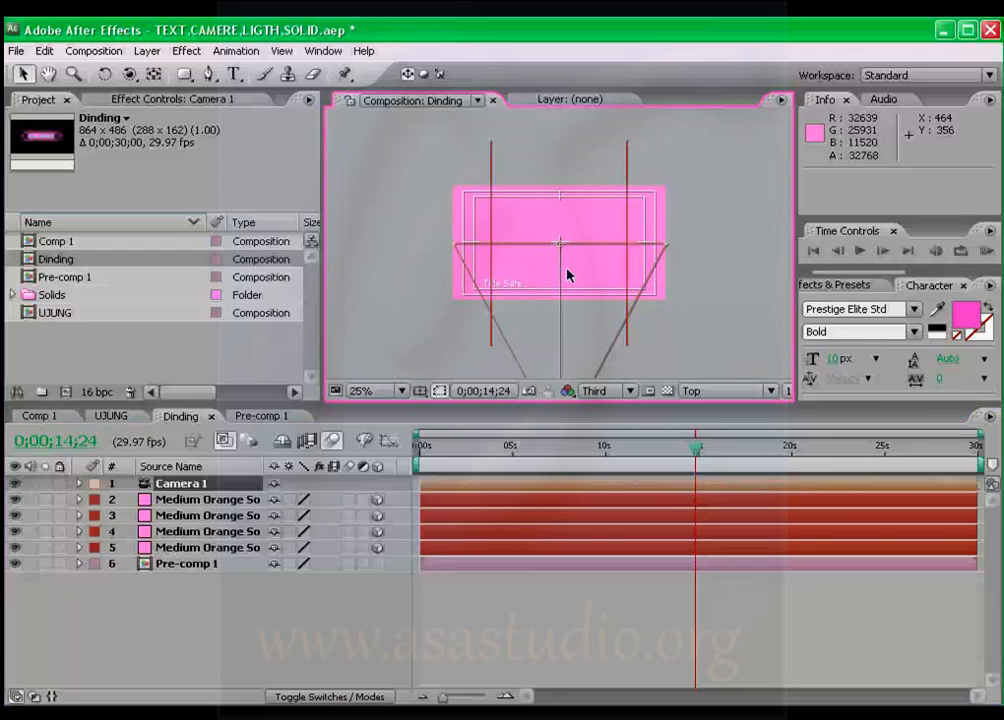
pyautogui.press(',')
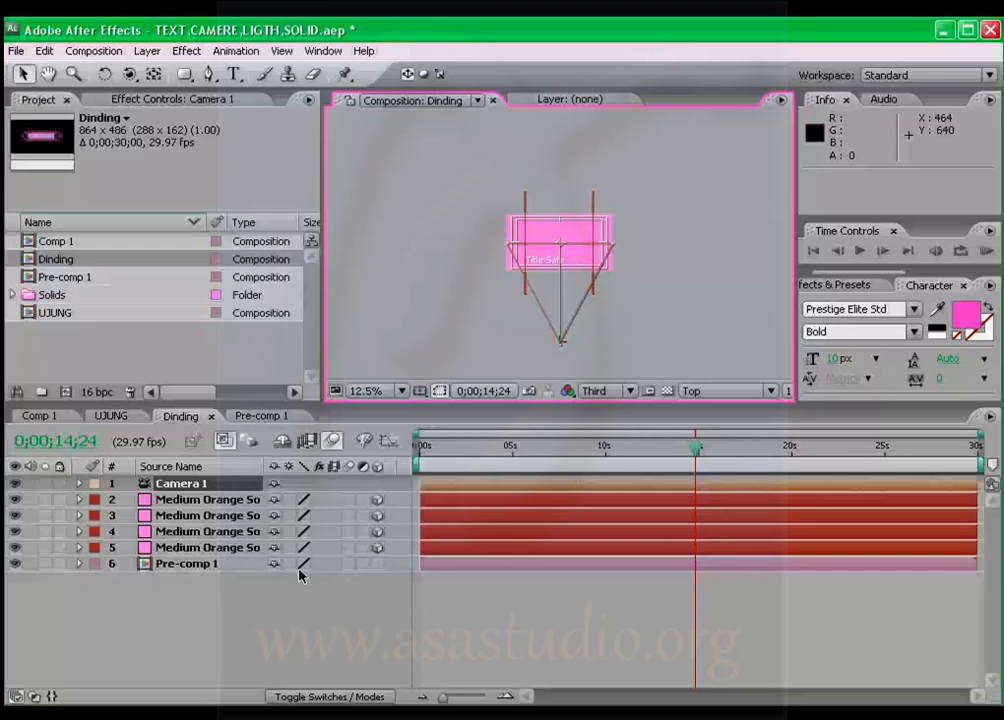
pyautogui.click(377, 589)
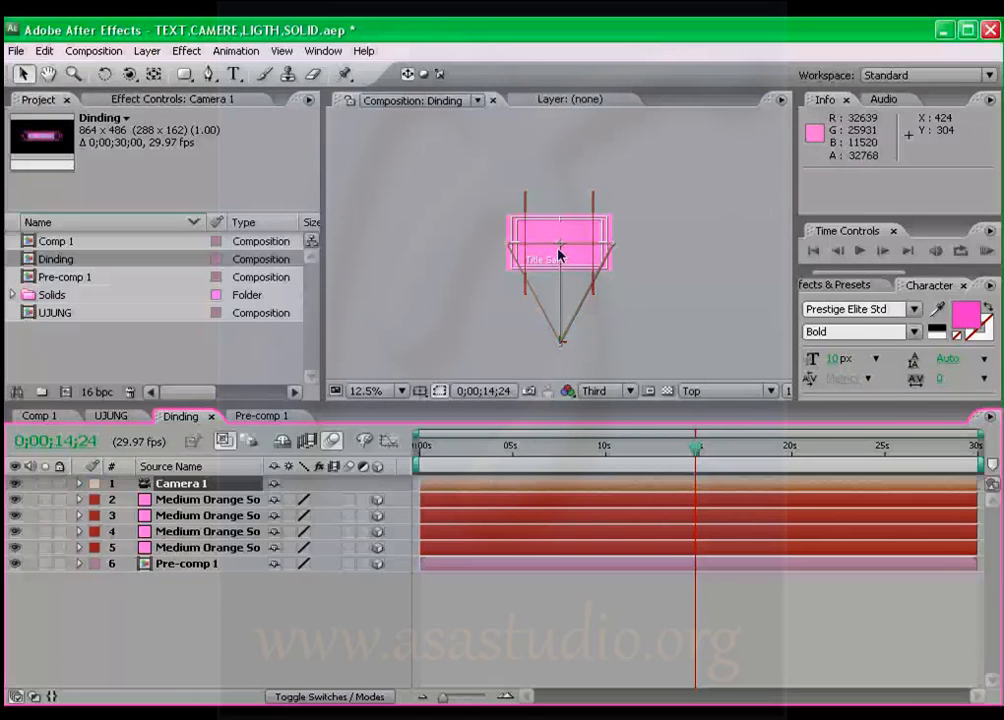
pyautogui.click(208, 566)
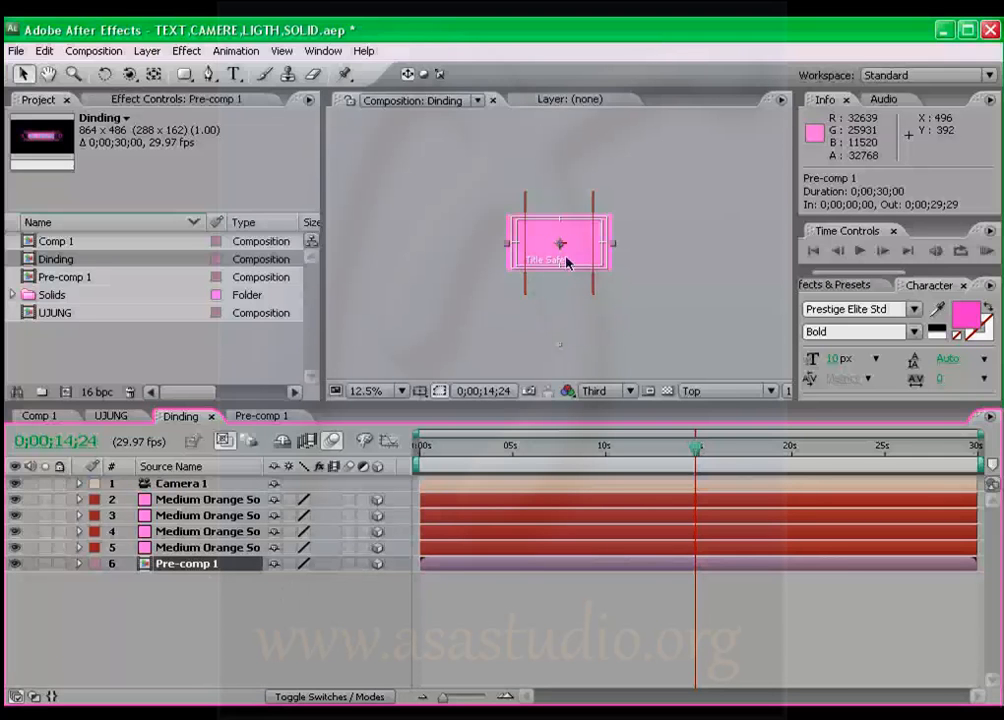
pyautogui.moveTo(560, 254); pyautogui.dragTo(560, 197)
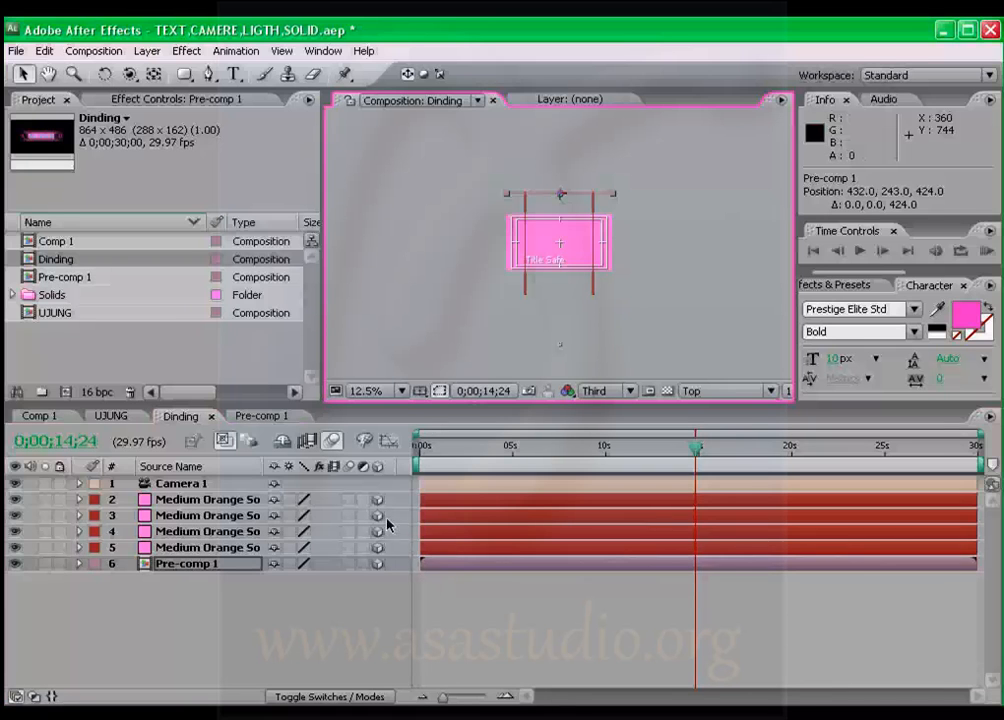
# Return to the Active Camera view at 50% magnification and scale Pre-comp 1 to 65% on all axes.
pyautogui.click(755, 392)
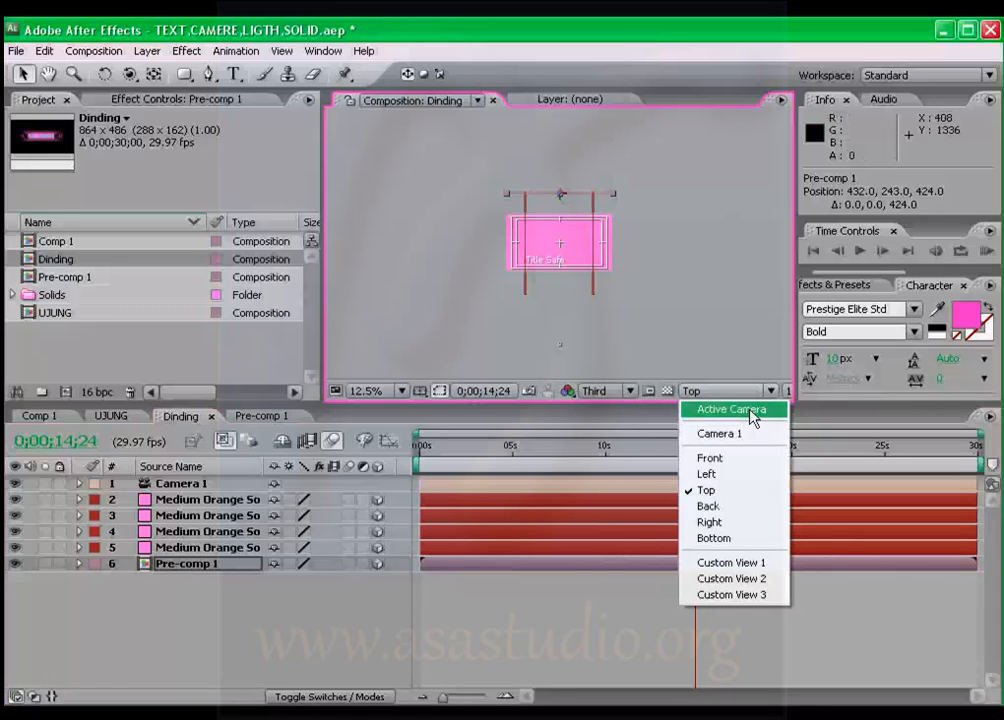
pyautogui.click(753, 413)
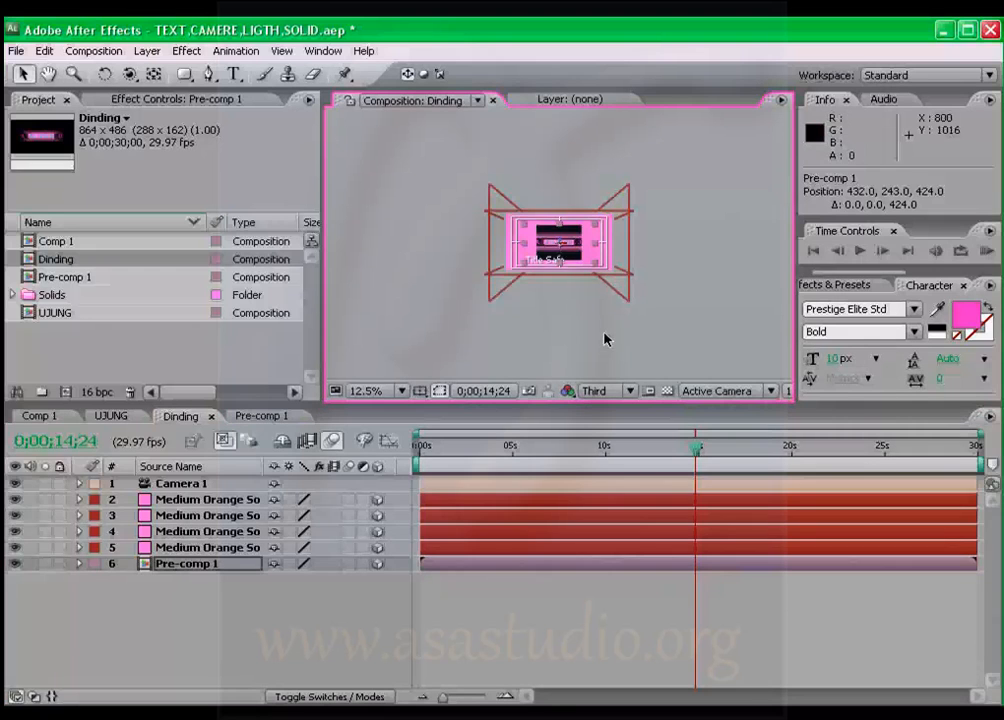
pyautogui.press('.')
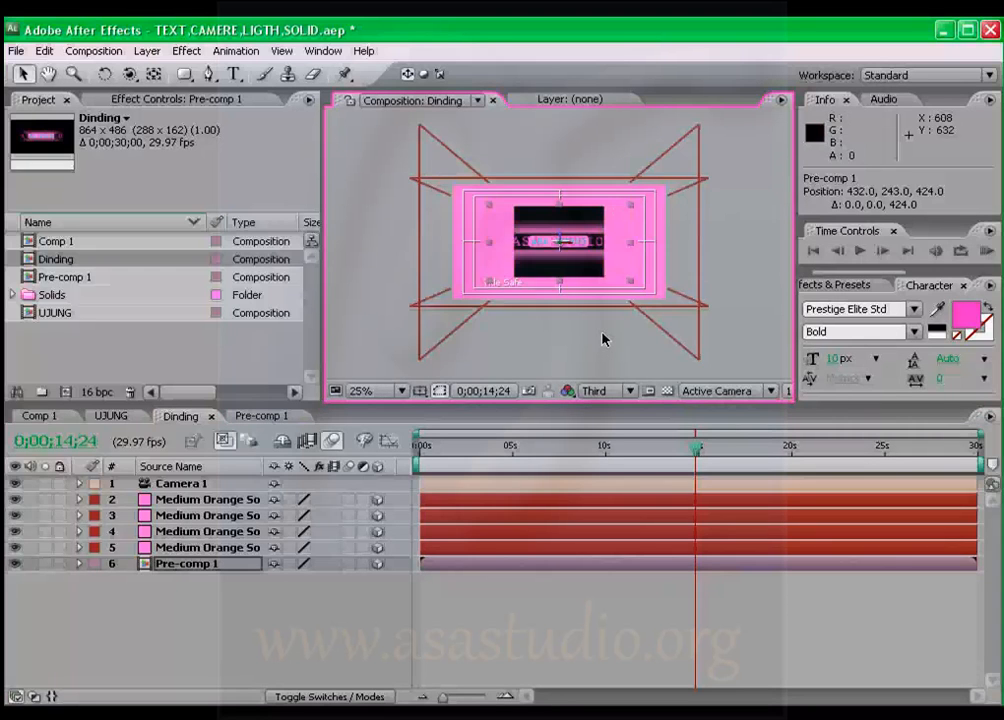
pyautogui.press('.')
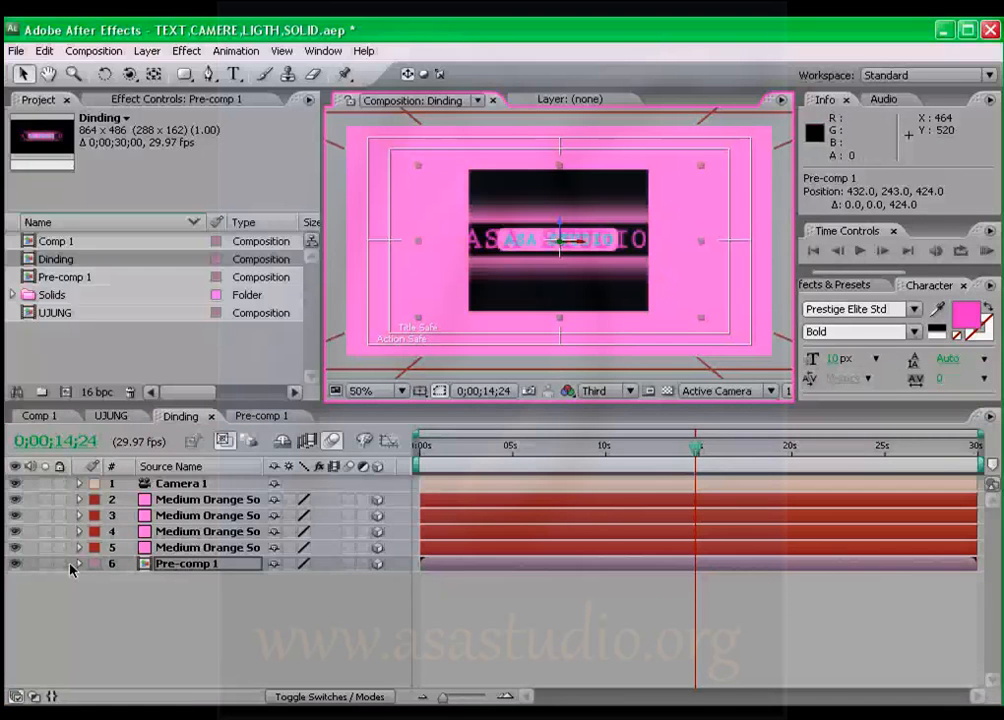
pyautogui.click(157, 566)
pyautogui.press('s')
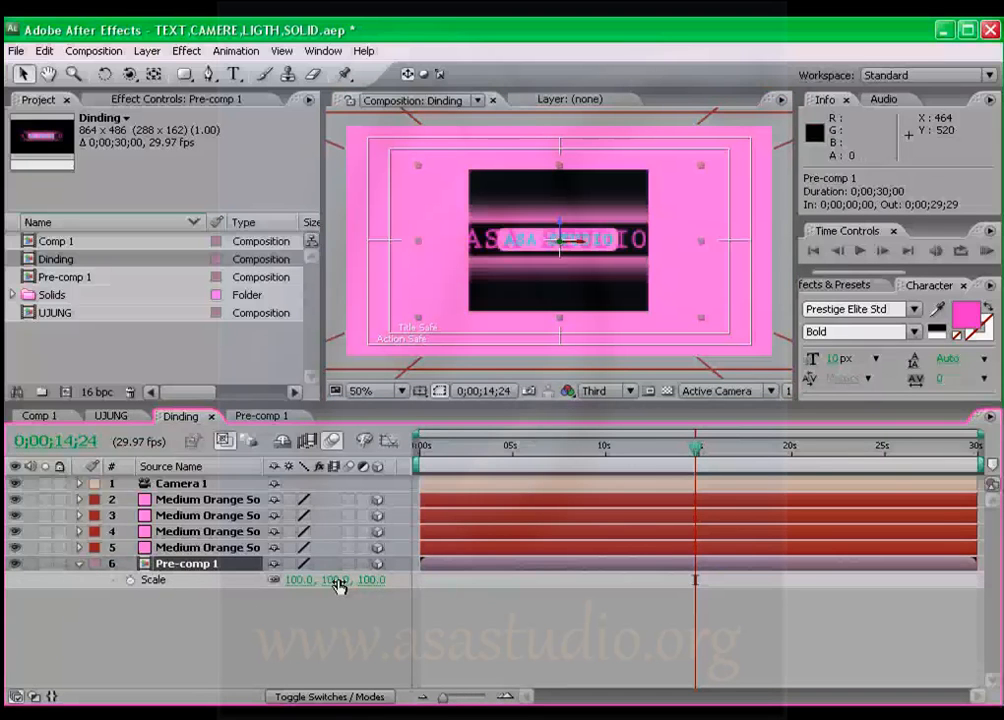
pyautogui.moveTo(333, 580); pyautogui.dragTo(311, 586)
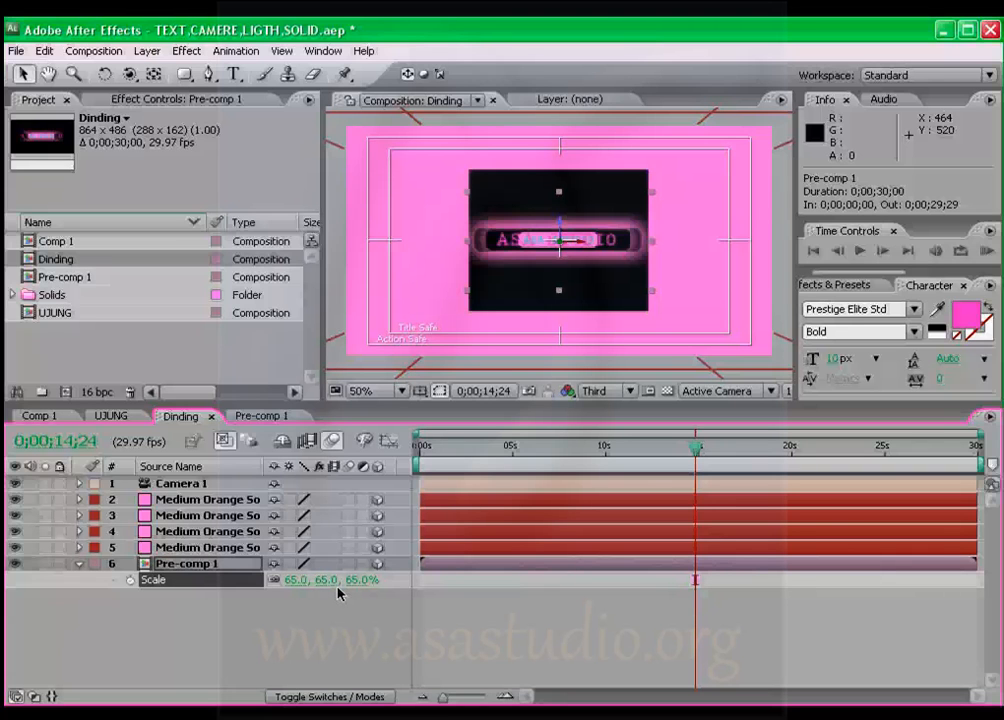
# Move the current time to 0;00;22;02 and add a purple-blue Point light, Light 1, at 100% intensity without cast shadows.
pyautogui.moveTo(692, 451); pyautogui.dragTo(829, 455)
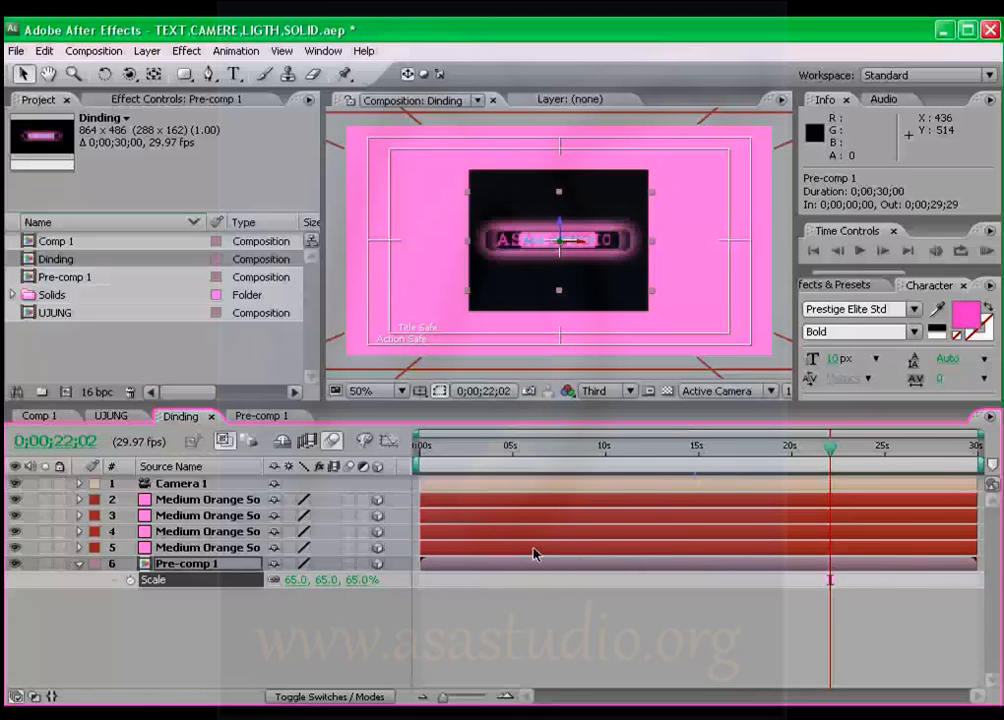
pyautogui.rightClick(196, 615)
pyautogui.moveTo(290, 622)
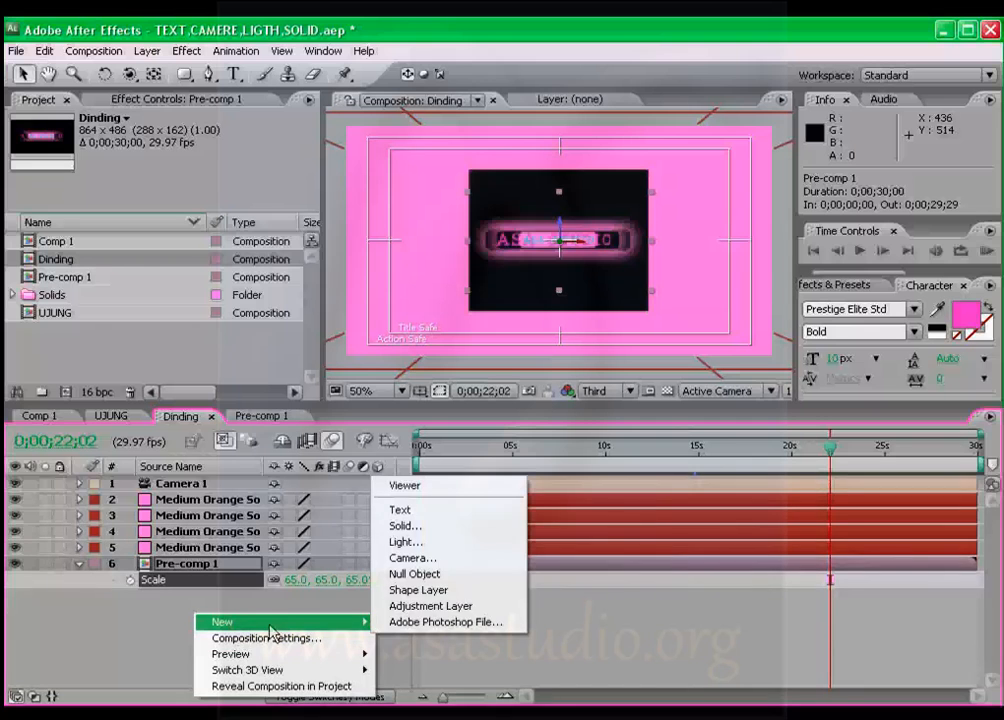
pyautogui.click(441, 542)
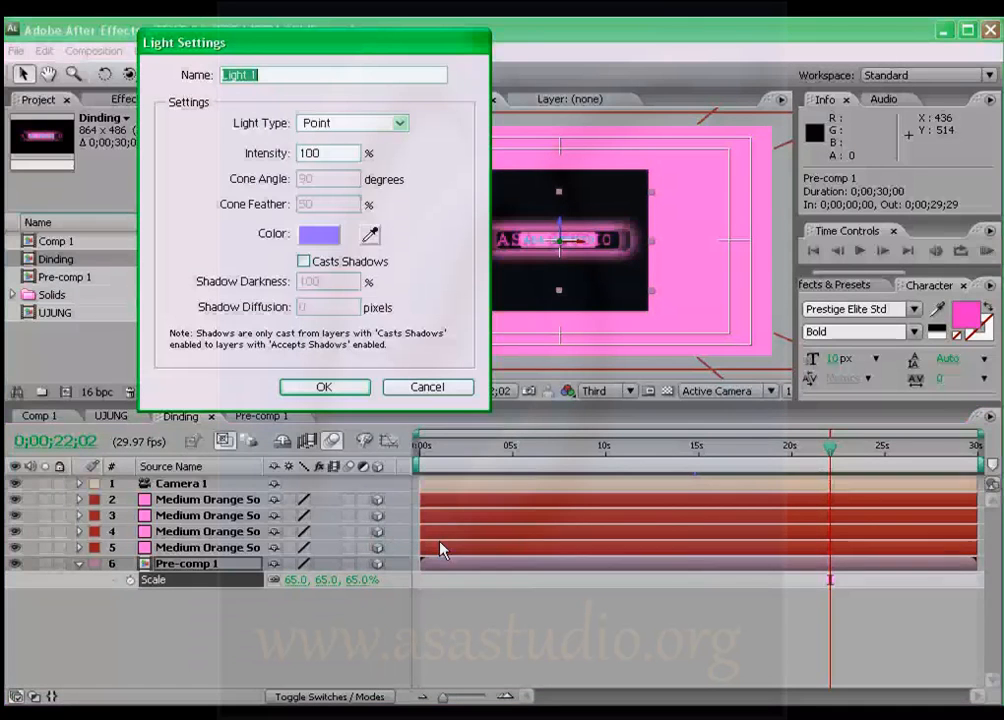
pyautogui.click(322, 388)
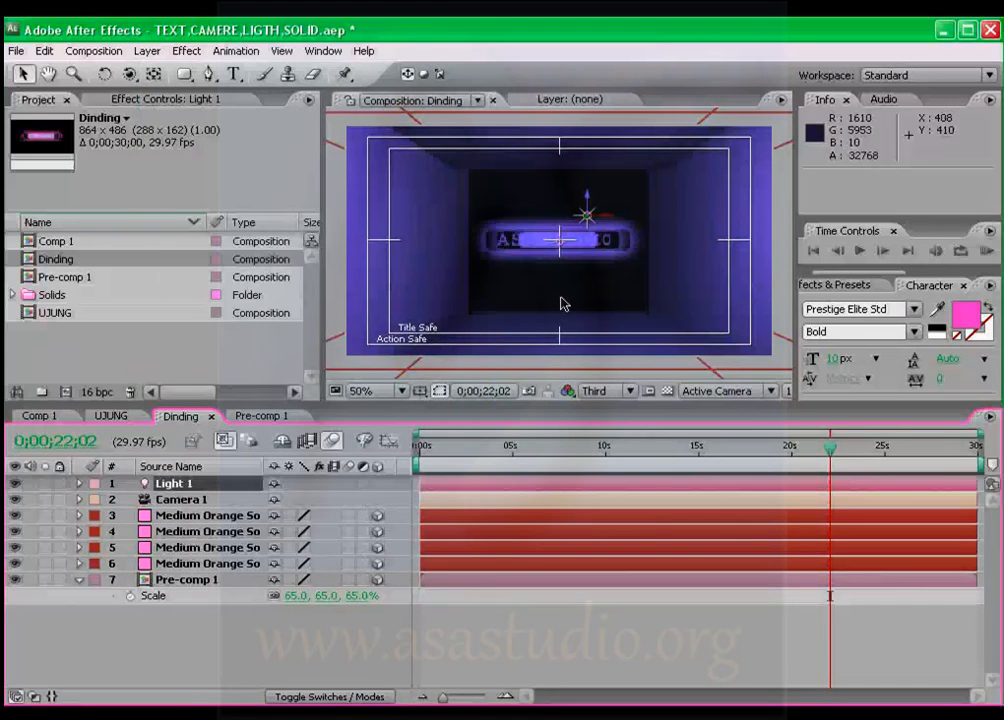
# In the Top view, move Light 1 beside the left wall near the room's front, to about 184, 207, -356.
pyautogui.click(728, 391)
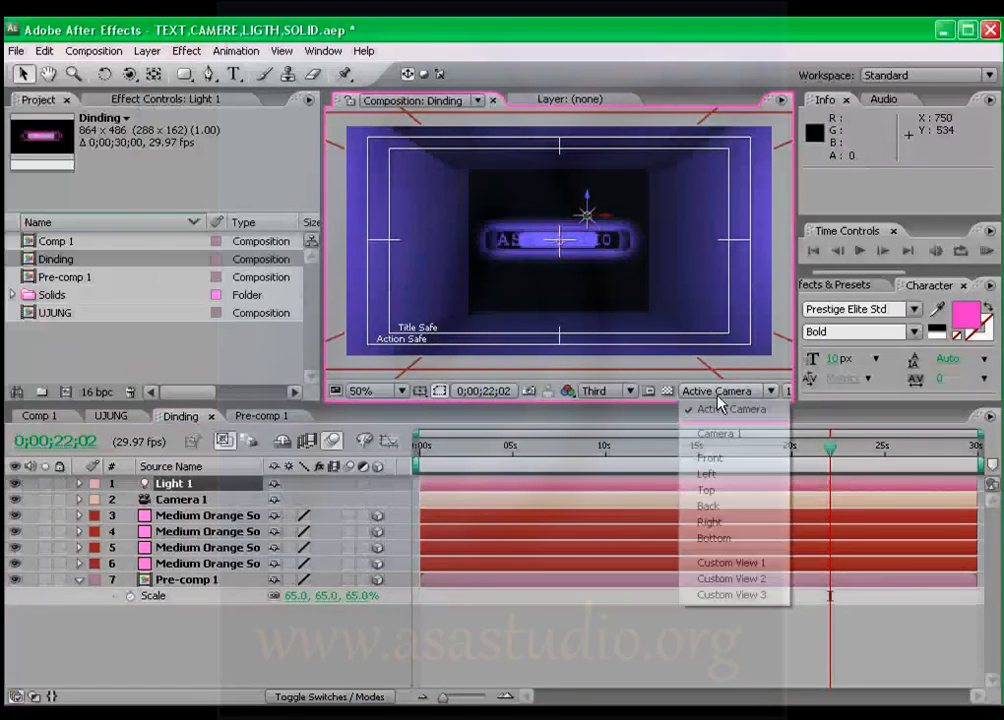
pyautogui.click(718, 494)
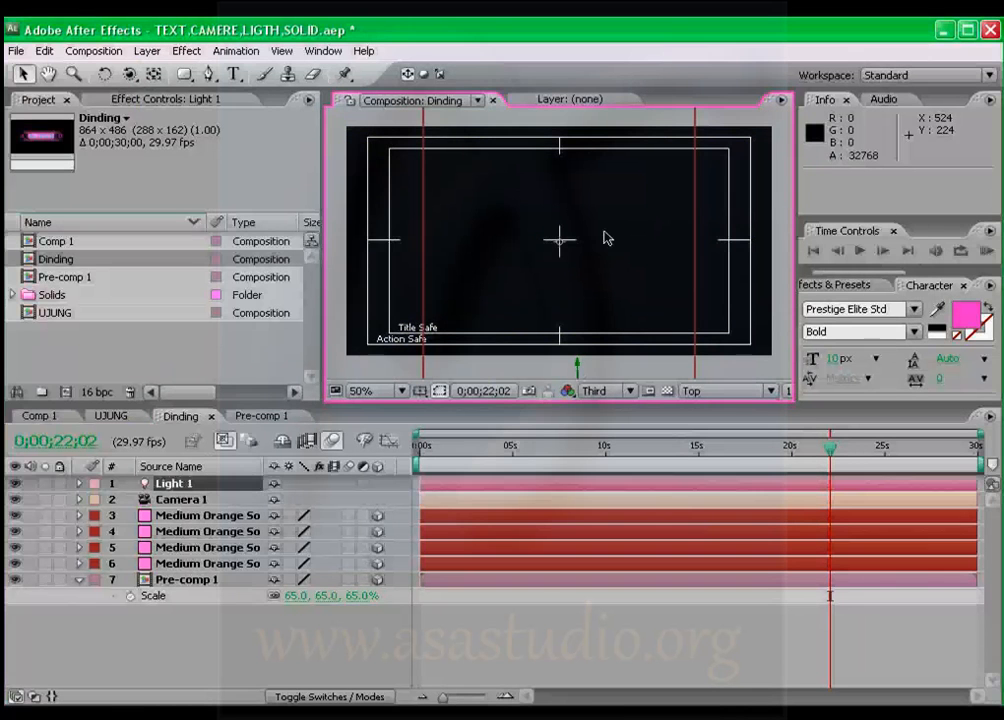
pyautogui.press(',')
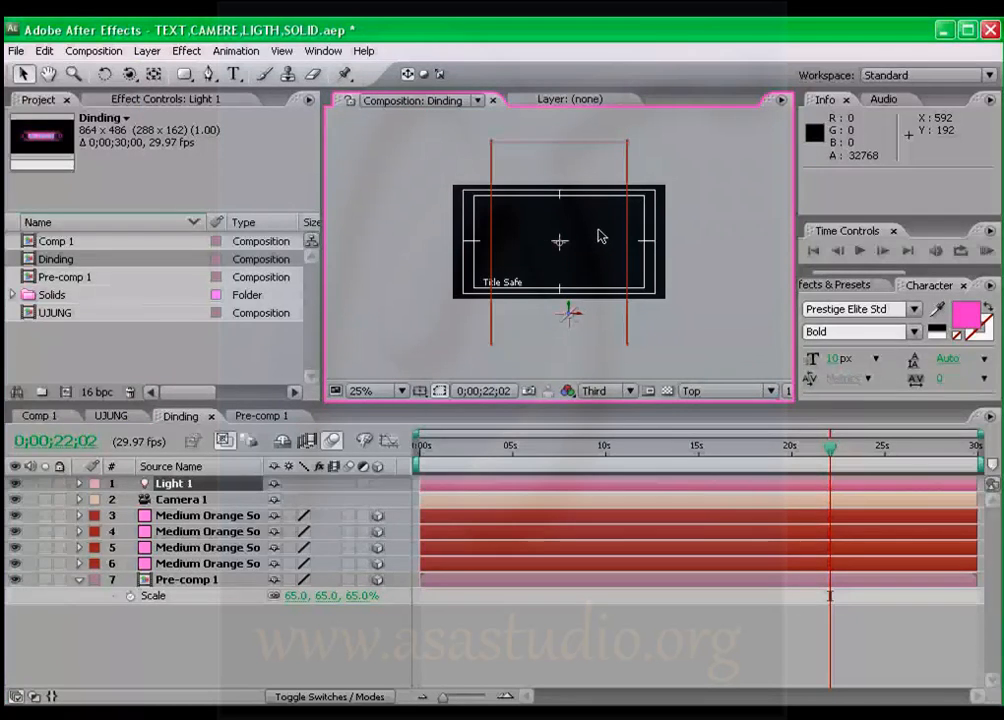
pyautogui.moveTo(560, 328); pyautogui.dragTo(507, 322)
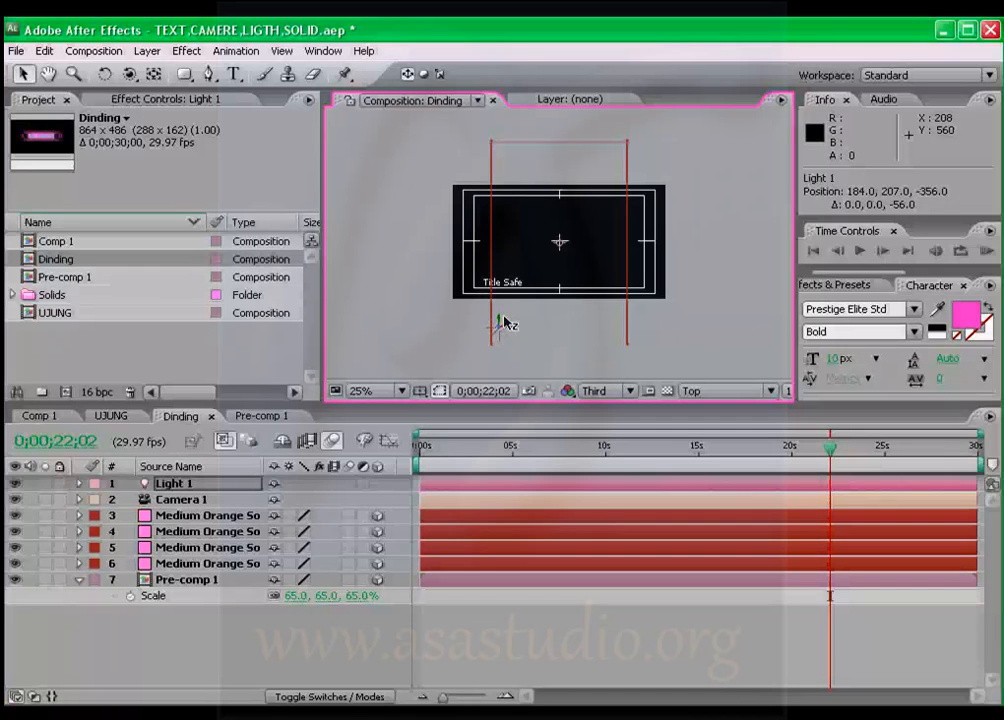
# Add a pink Point light, Light 2, to Dinding at 100% intensity without cast shadows.
pyautogui.rightClick(190, 622)
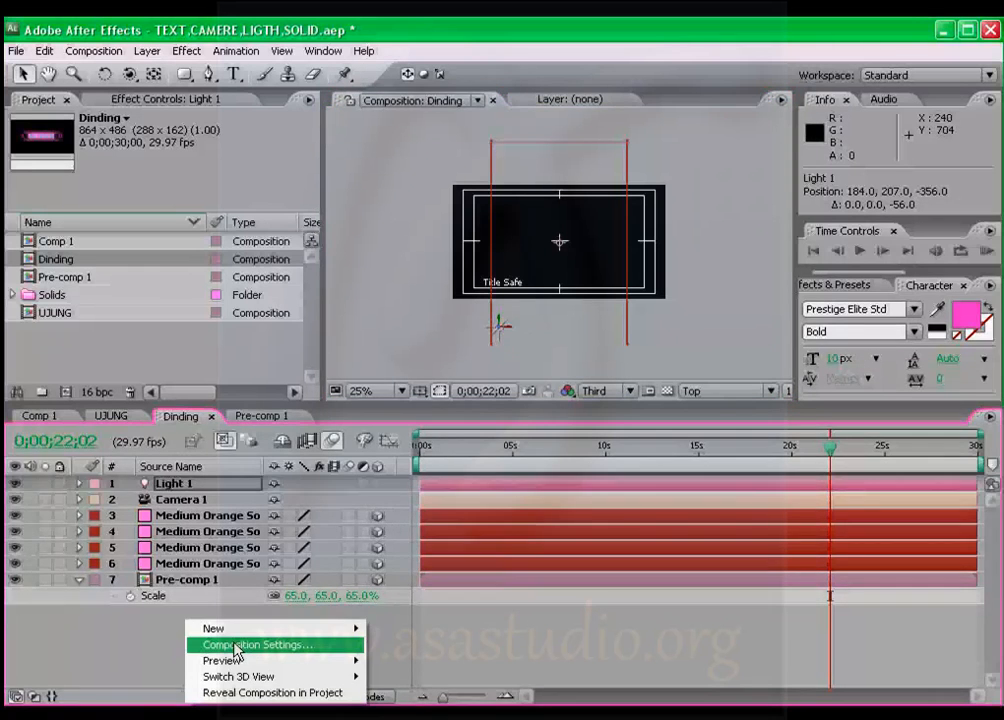
pyautogui.moveTo(228, 634)
pyautogui.click(410, 550)
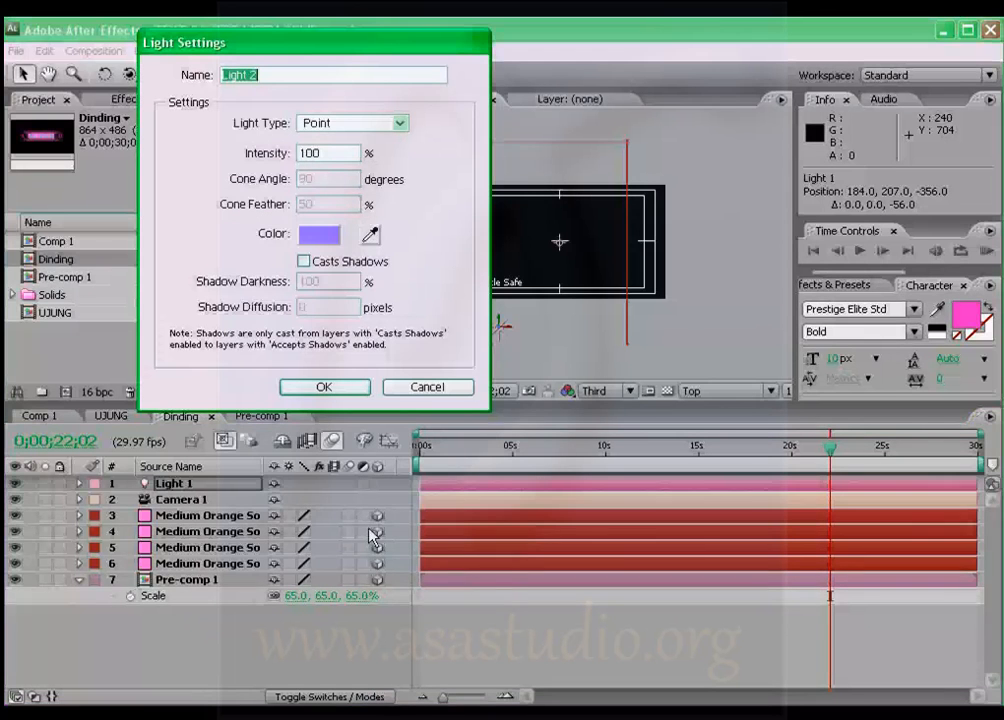
pyautogui.click(332, 236)
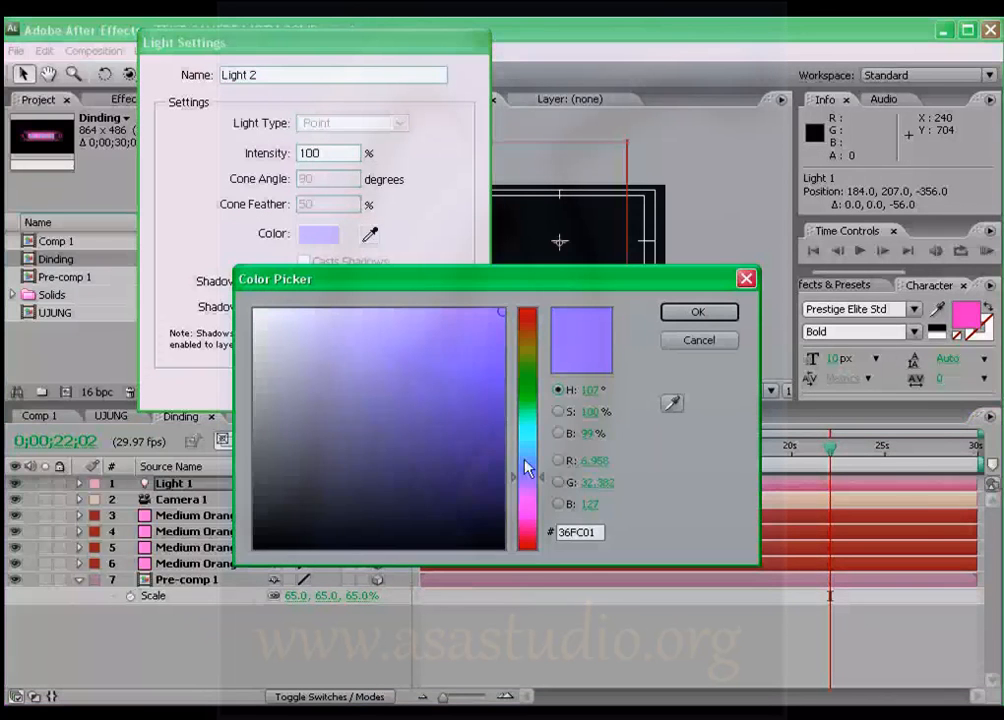
pyautogui.click(531, 518)
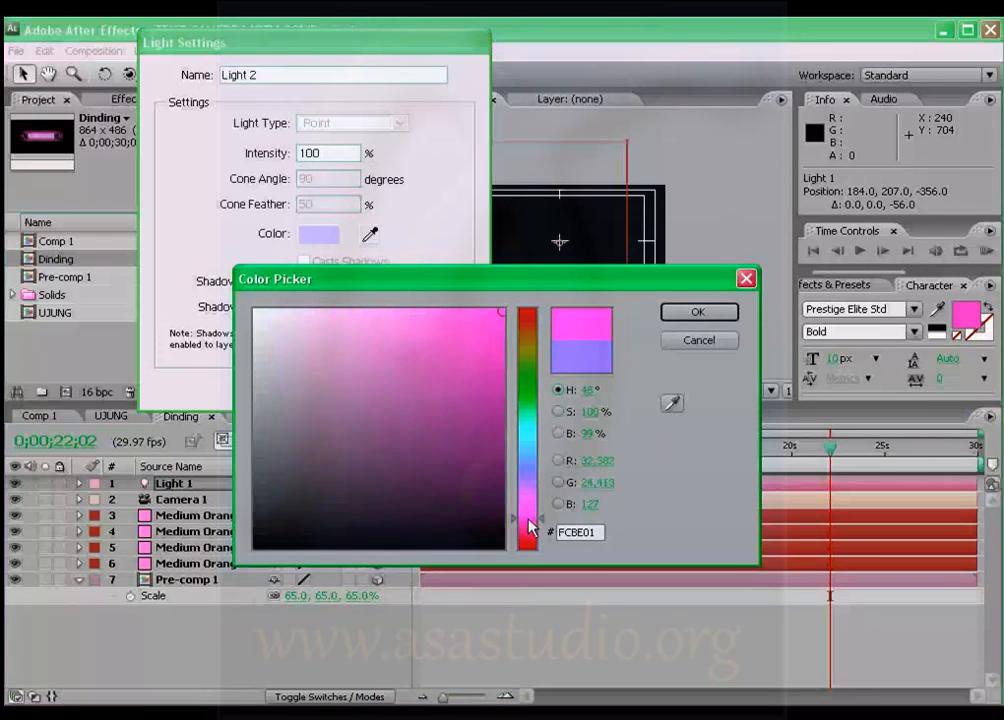
pyautogui.click(672, 313)
pyautogui.click(324, 387)
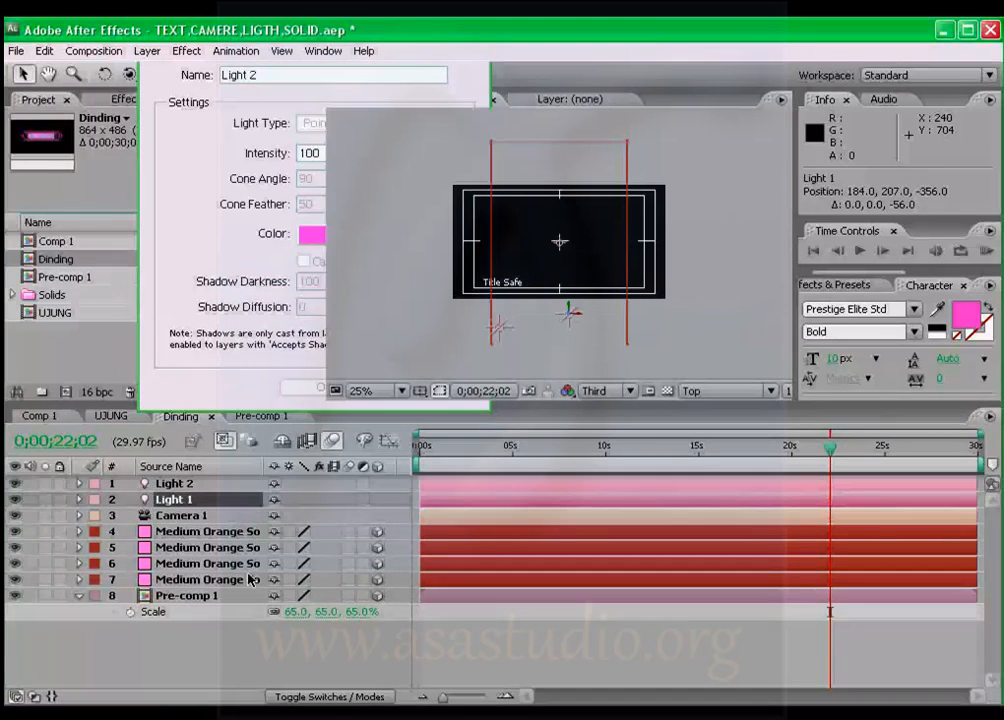
# Add a red Point light, Light 3, to Dinding at 100% intensity without cast shadows.
pyautogui.rightClick(228, 647)
pyautogui.moveTo(380, 653)
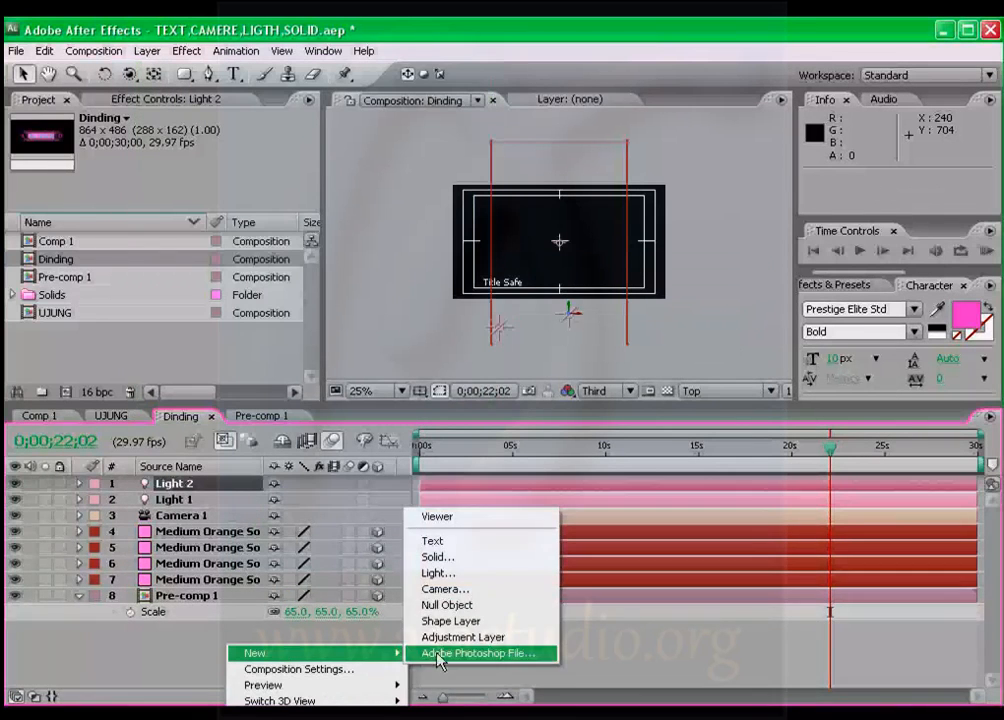
pyautogui.click(446, 574)
pyautogui.click(333, 242)
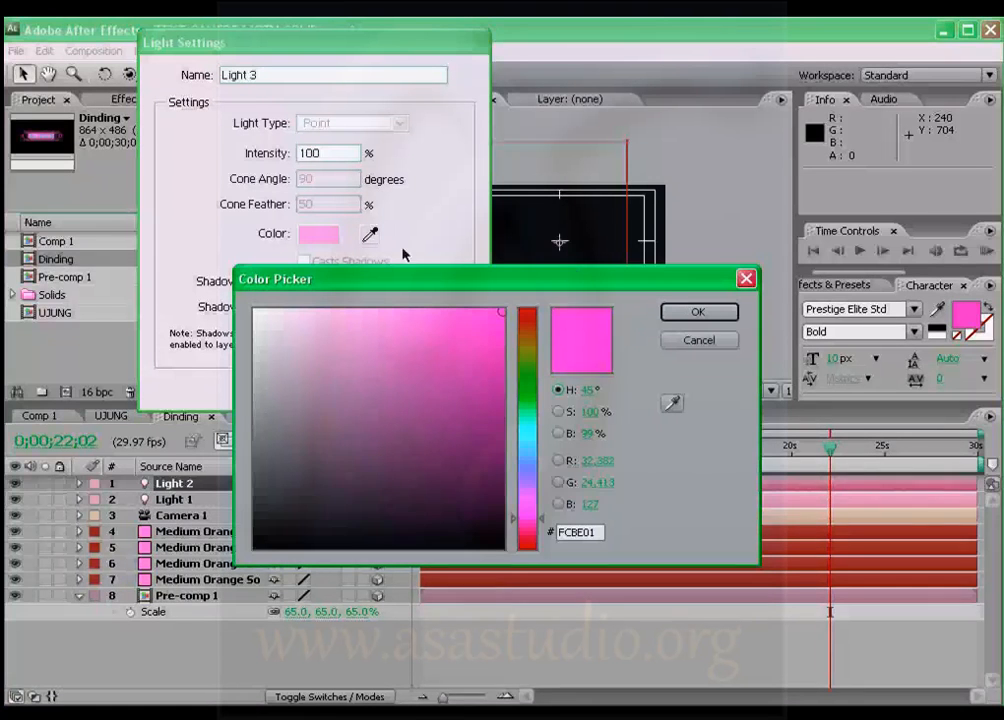
pyautogui.moveTo(524, 345); pyautogui.dragTo(531, 316)
pyautogui.moveTo(462, 312); pyautogui.dragTo(466, 311)
pyautogui.click(699, 313)
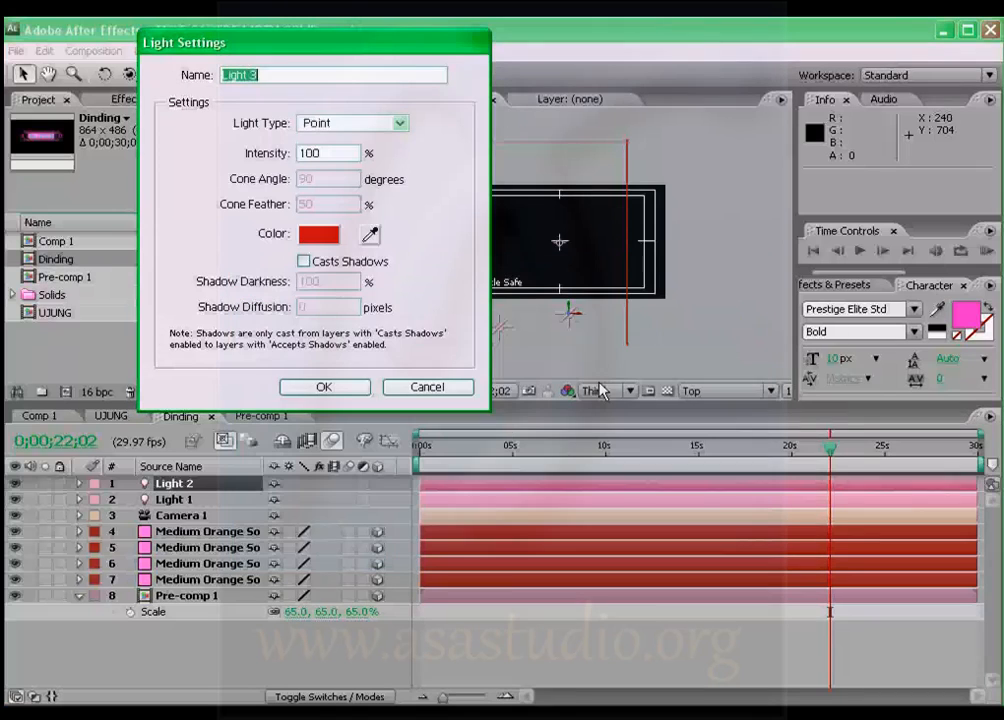
pyautogui.click(324, 387)
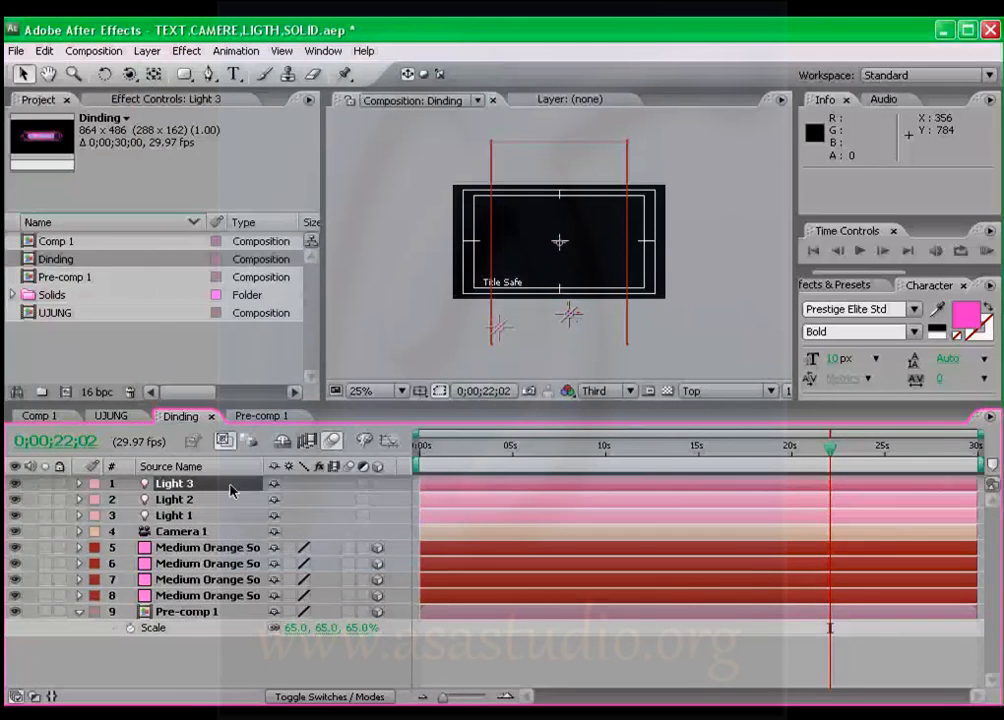
# Move Light 3 to about 572, 207, 340 near the room's far end and Light 2 to about 424, 207, 24 at the centre.
pyautogui.moveTo(574, 309); pyautogui.dragTo(578, 175)
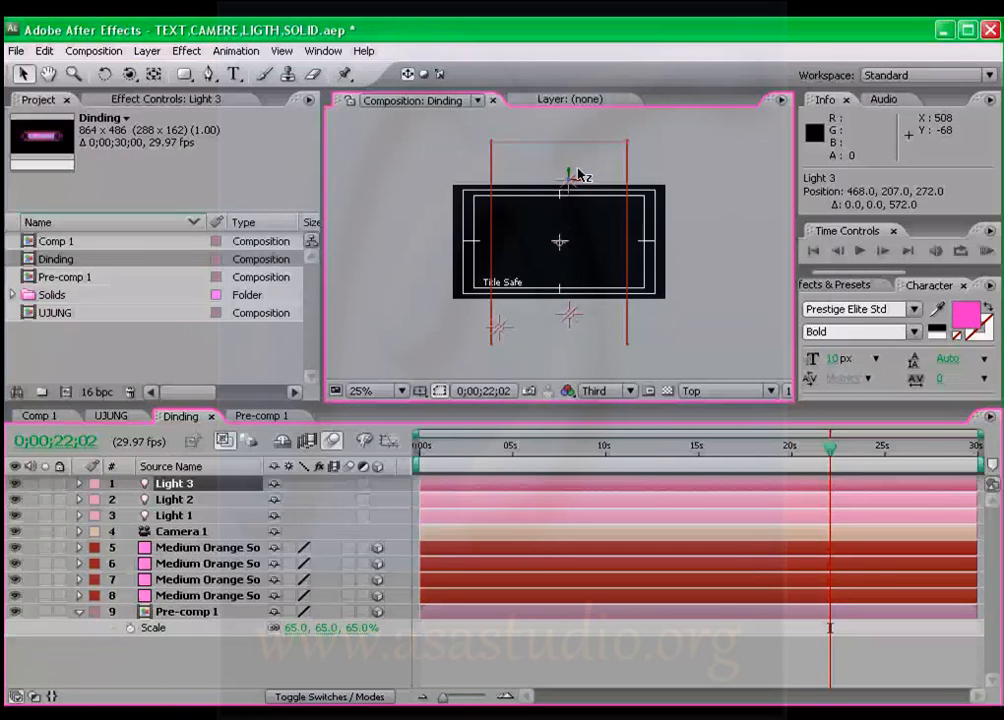
pyautogui.moveTo(584, 183); pyautogui.dragTo(600, 158)
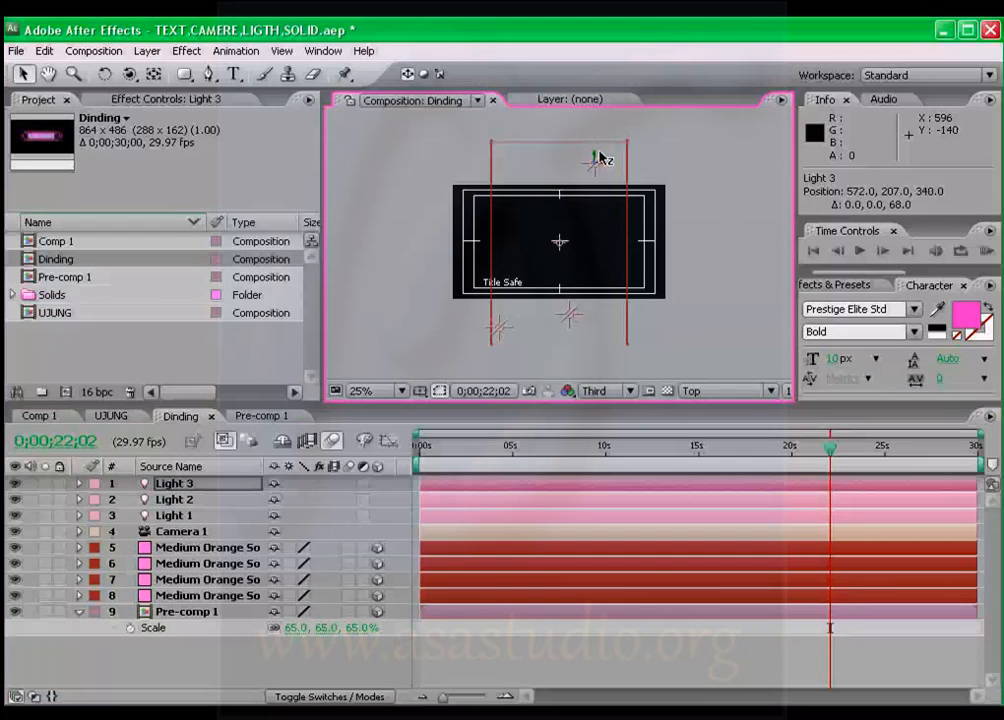
pyautogui.click(567, 318)
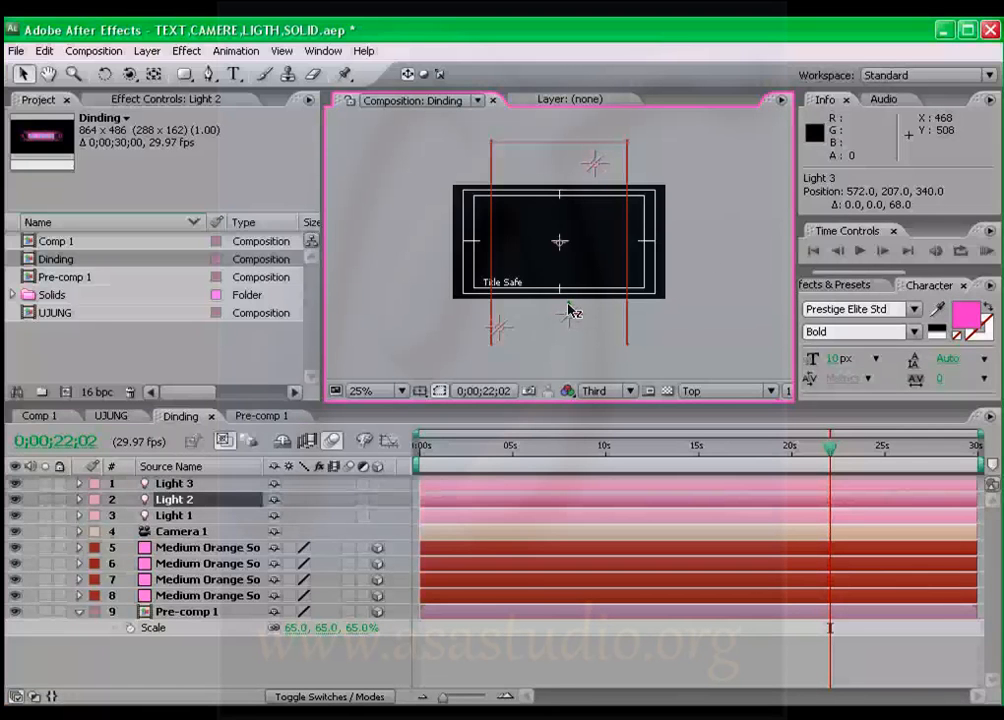
pyautogui.moveTo(568, 313); pyautogui.dragTo(569, 241)
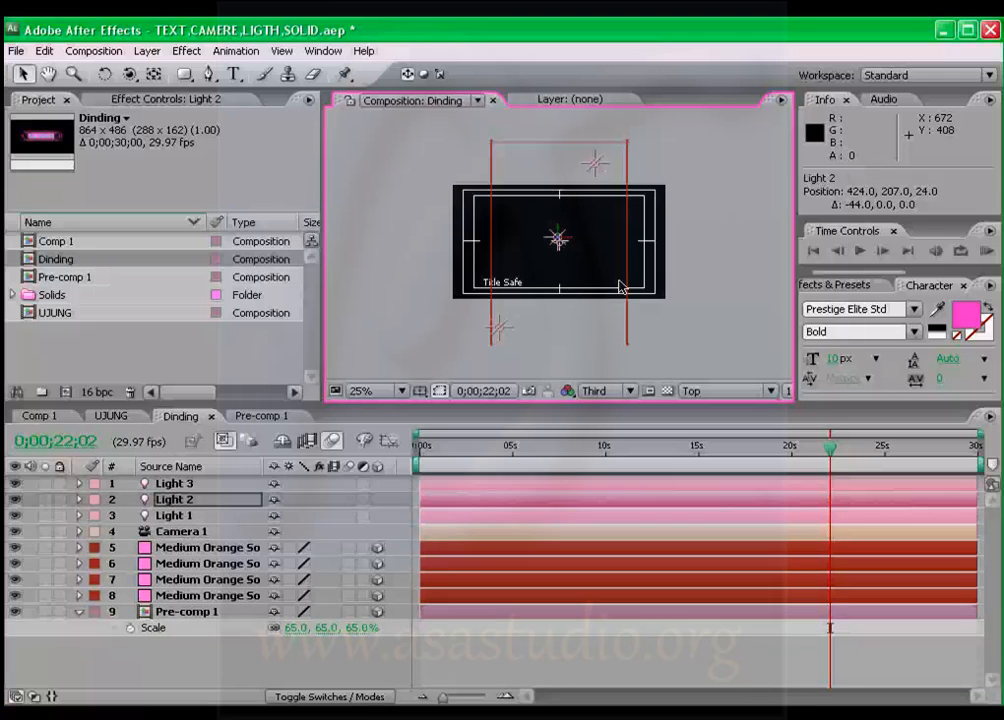
pyautogui.click(730, 391)
pyautogui.click(728, 408)
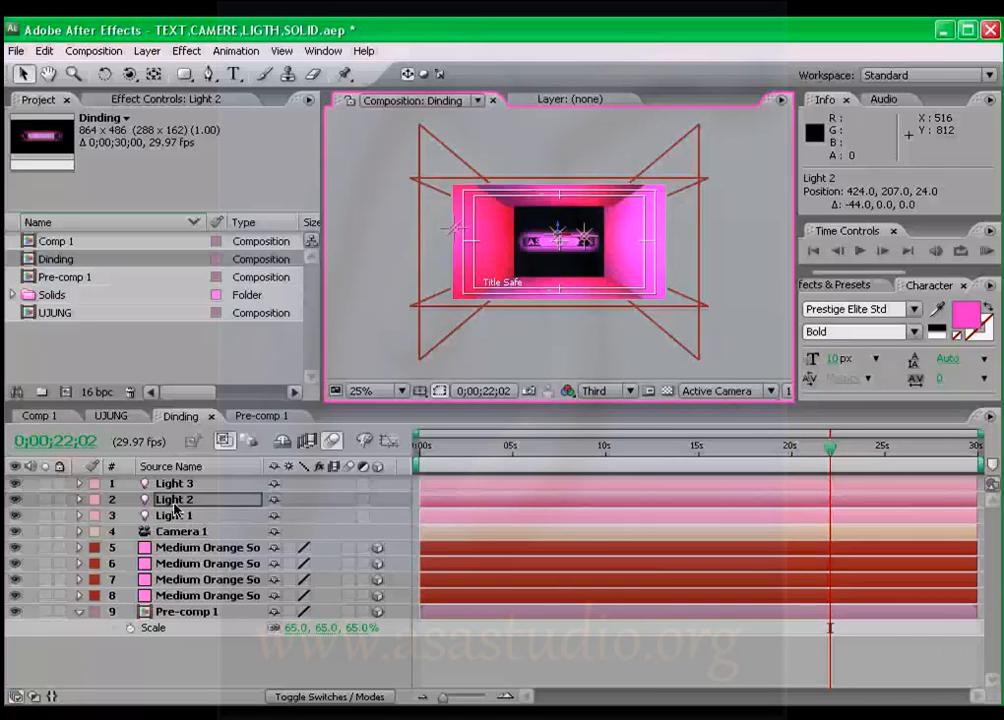
# In the Top view, stretch the floor and ceiling solids to 179% Y scale to match the side walls' length, and return to Active Camera.
pyautogui.click(170, 547)
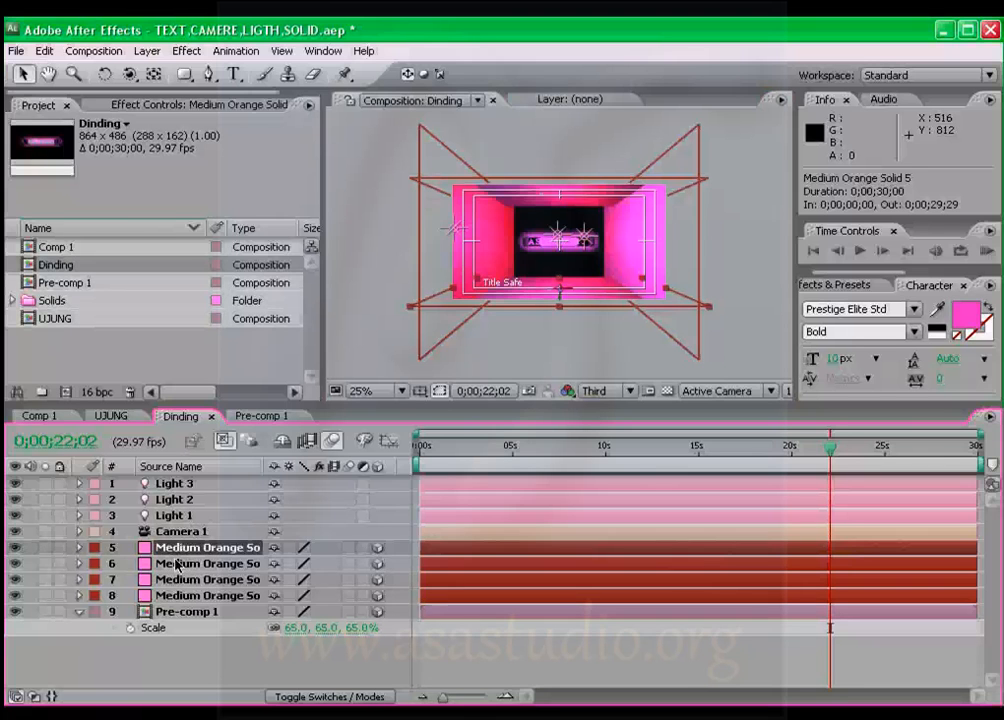
pyautogui.click(177, 564)
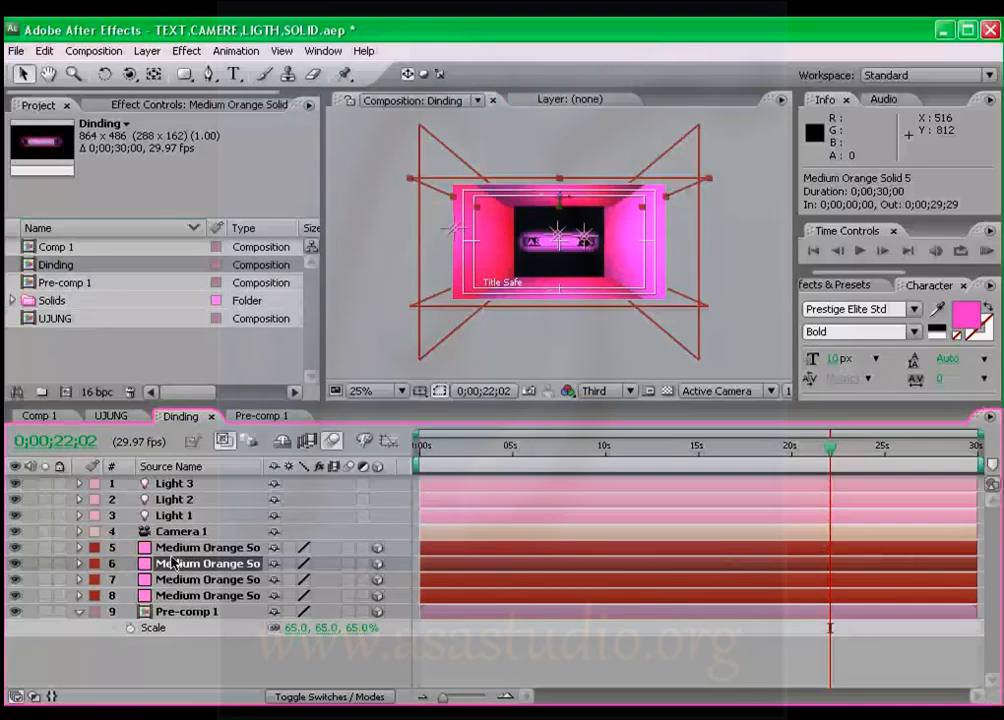
pyautogui.keyDown('ctrl'); pyautogui.click(200, 548); pyautogui.keyUp('ctrl')
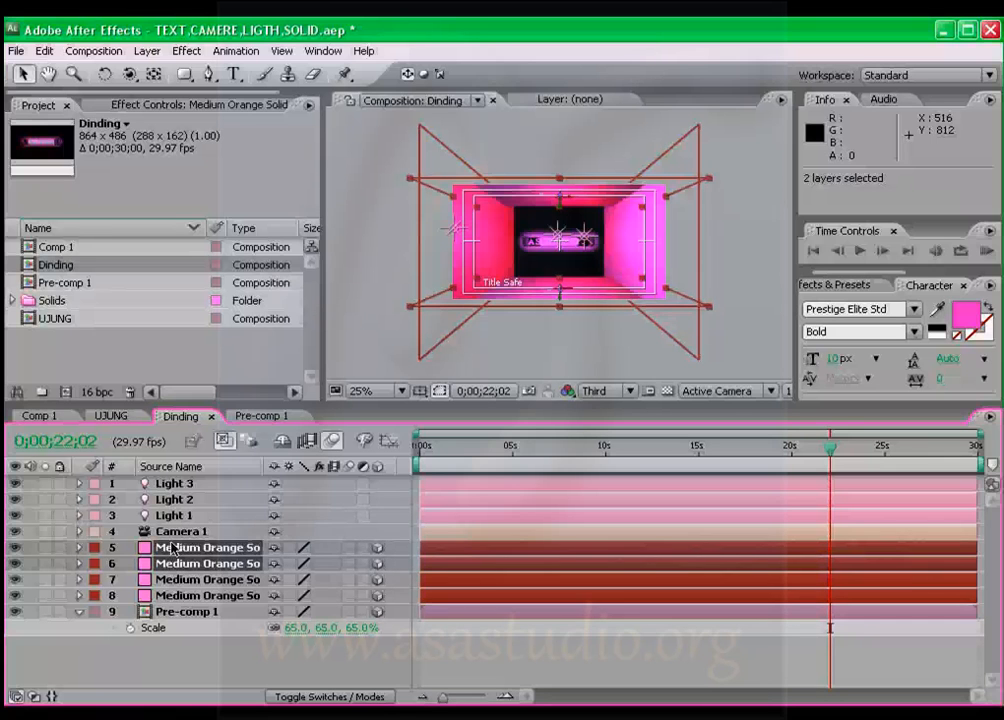
pyautogui.click(745, 391)
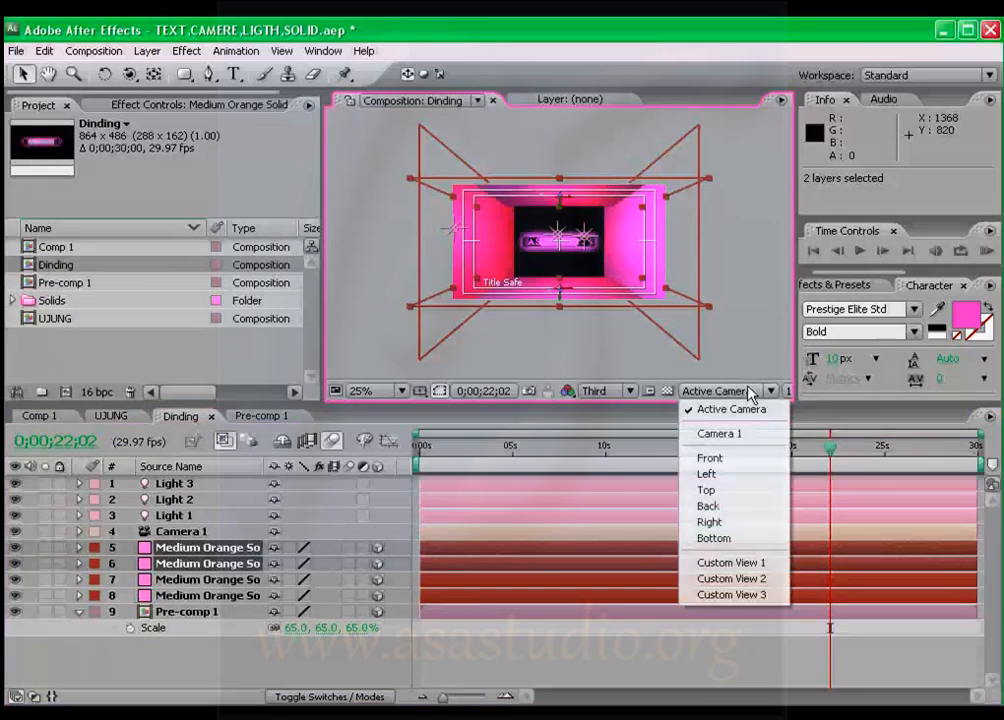
pyautogui.click(727, 491)
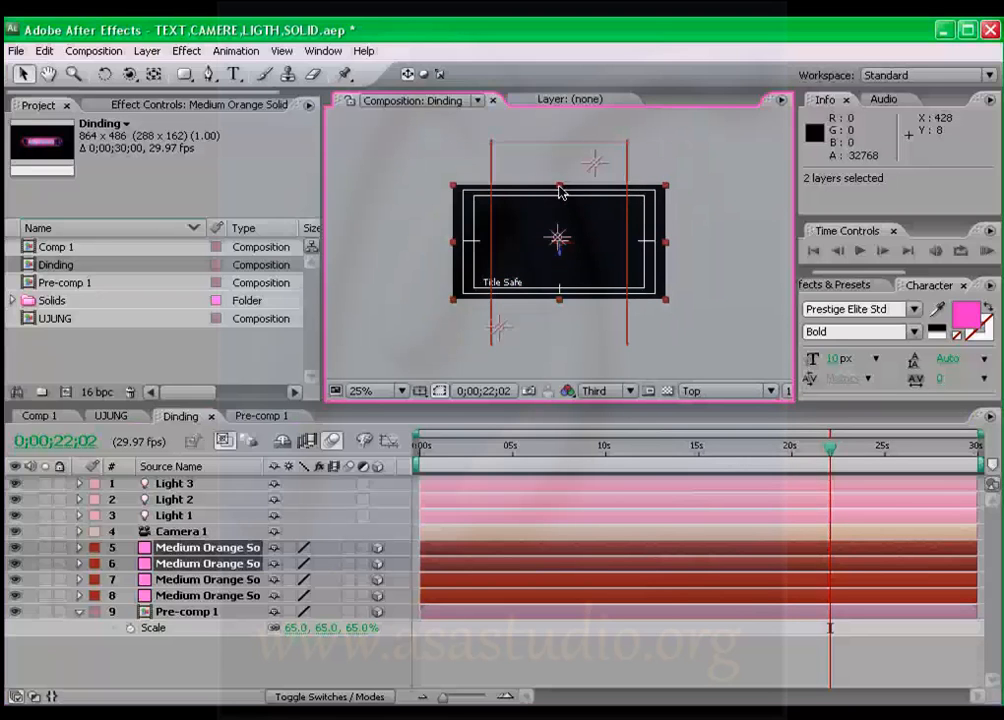
pyautogui.moveTo(560, 192); pyautogui.dragTo(561, 146)
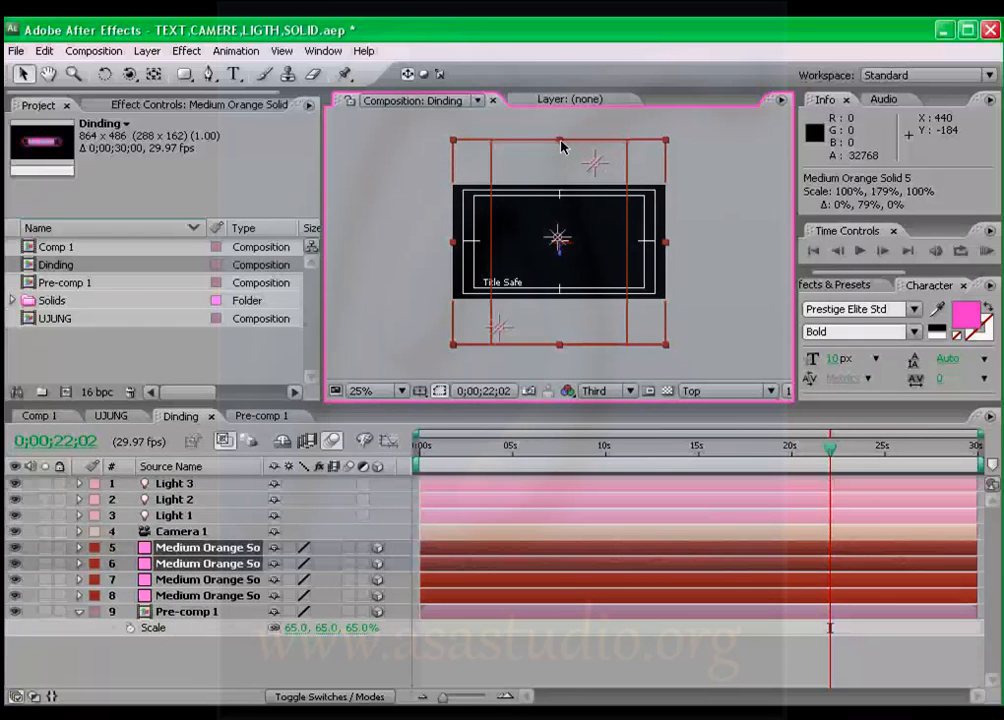
pyautogui.click(728, 391)
pyautogui.click(712, 410)
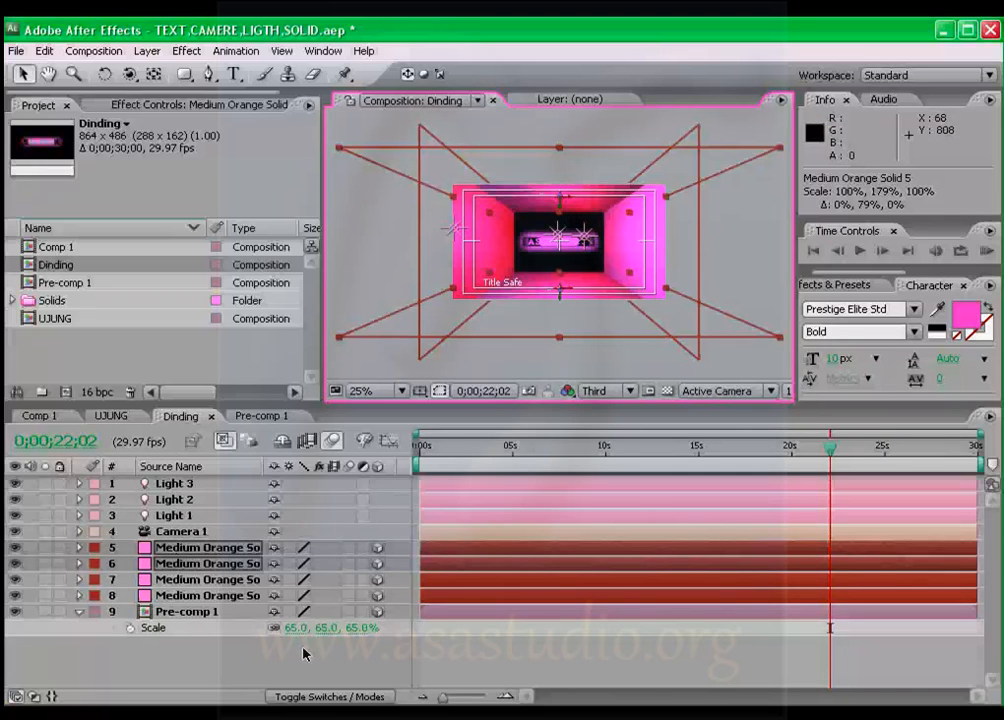
pyautogui.click(225, 638)
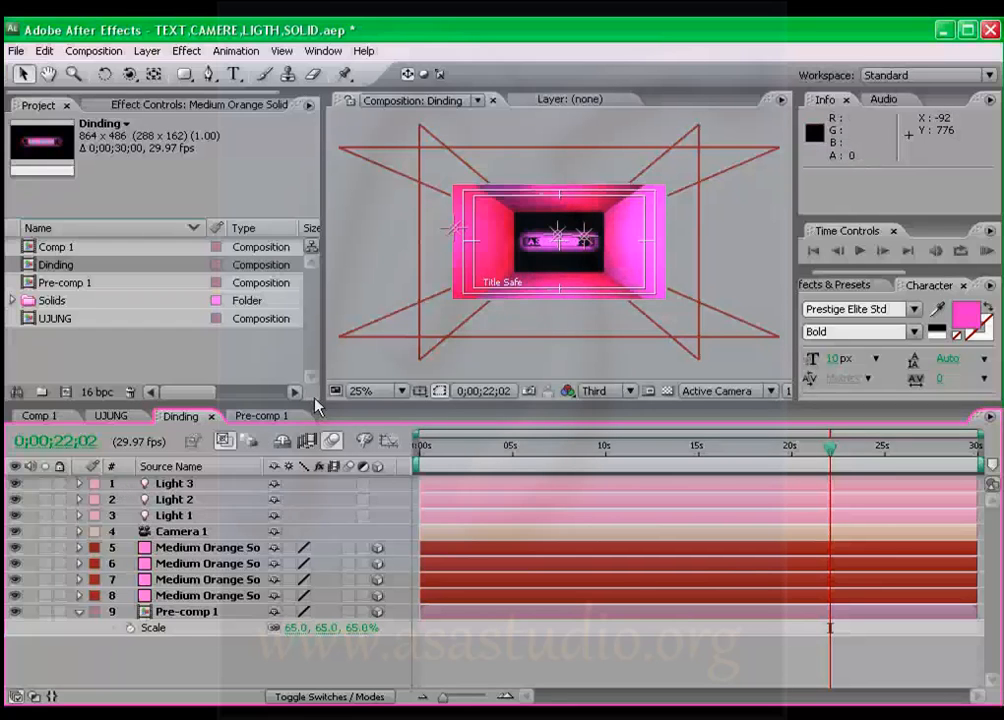
# Enlarge the timeline area and reduce the intensity of the red Light 3 to 59%.
pyautogui.click(79, 484)
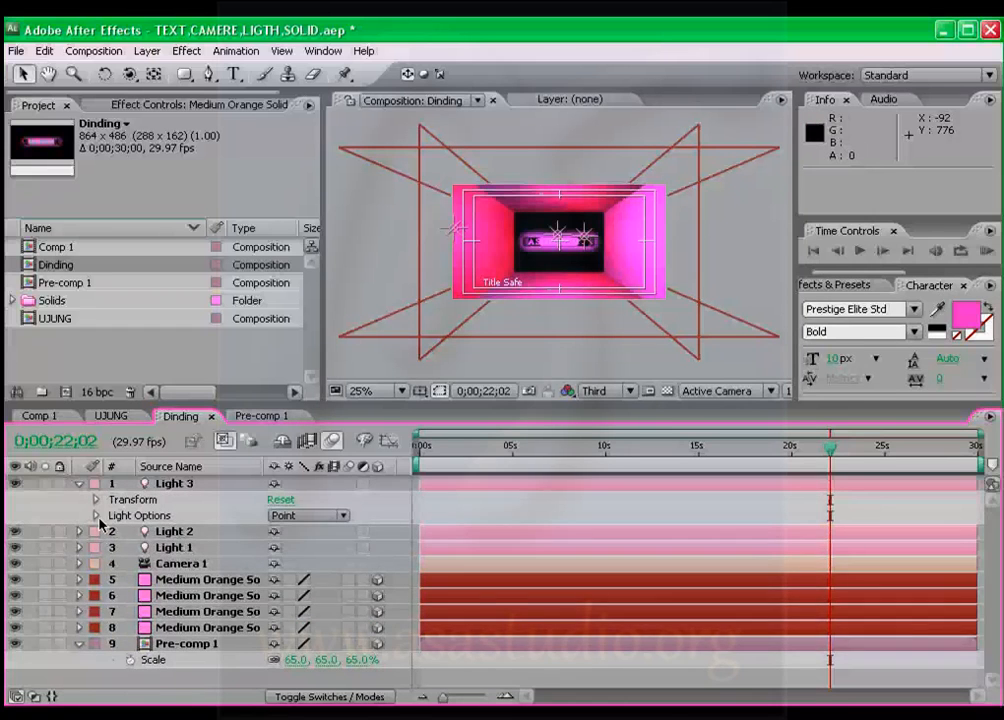
pyautogui.click(96, 515)
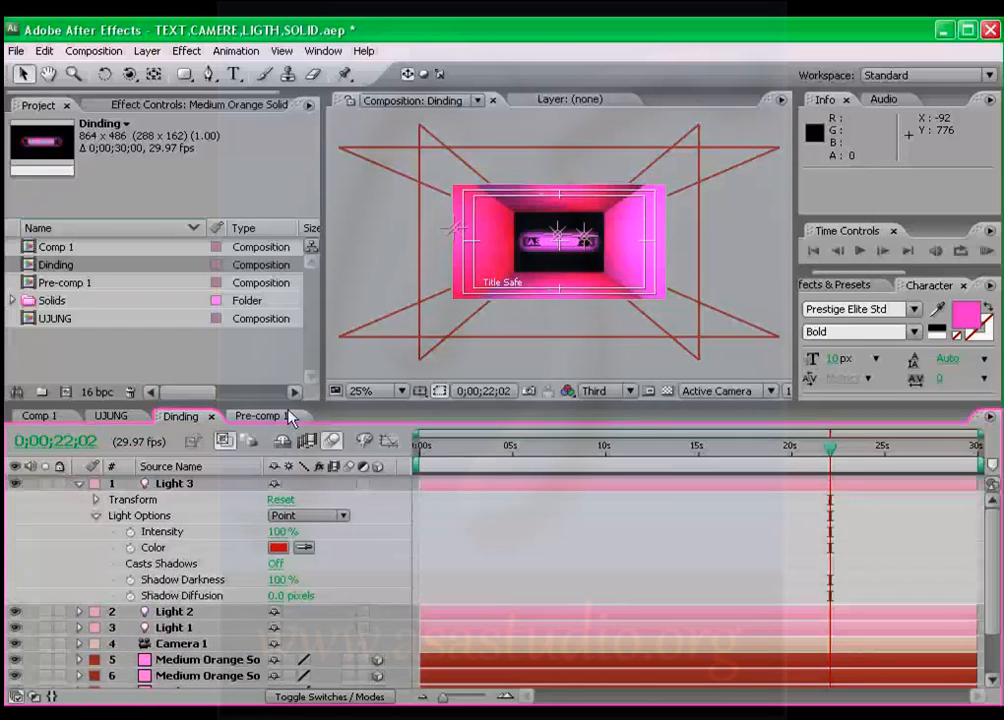
pyautogui.moveTo(291, 397); pyautogui.dragTo(291, 350)
pyautogui.moveTo(284, 481); pyautogui.dragTo(242, 480)
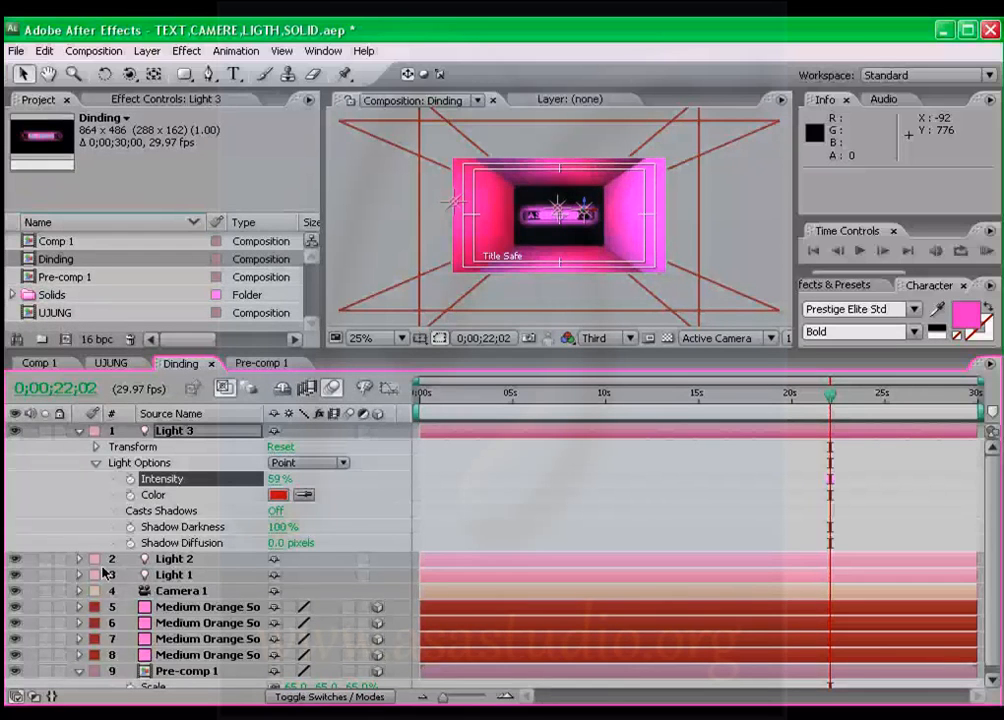
# Lower the intensity of the pink Light 2 to -37%.
pyautogui.click(79, 558)
pyautogui.click(96, 590)
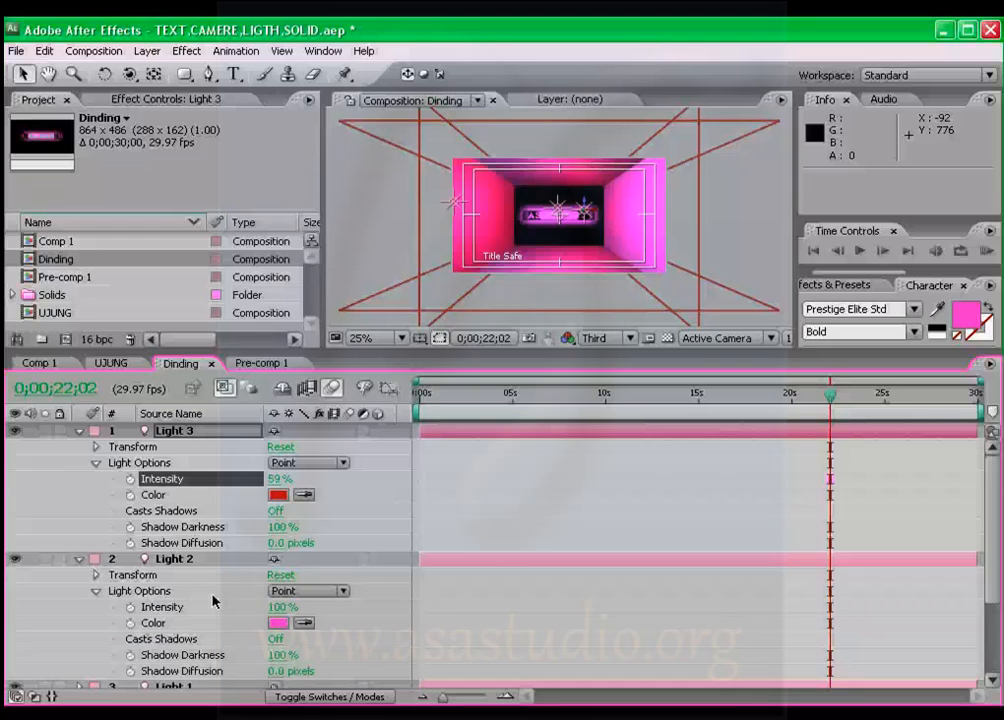
pyautogui.moveTo(276, 604); pyautogui.dragTo(144, 606)
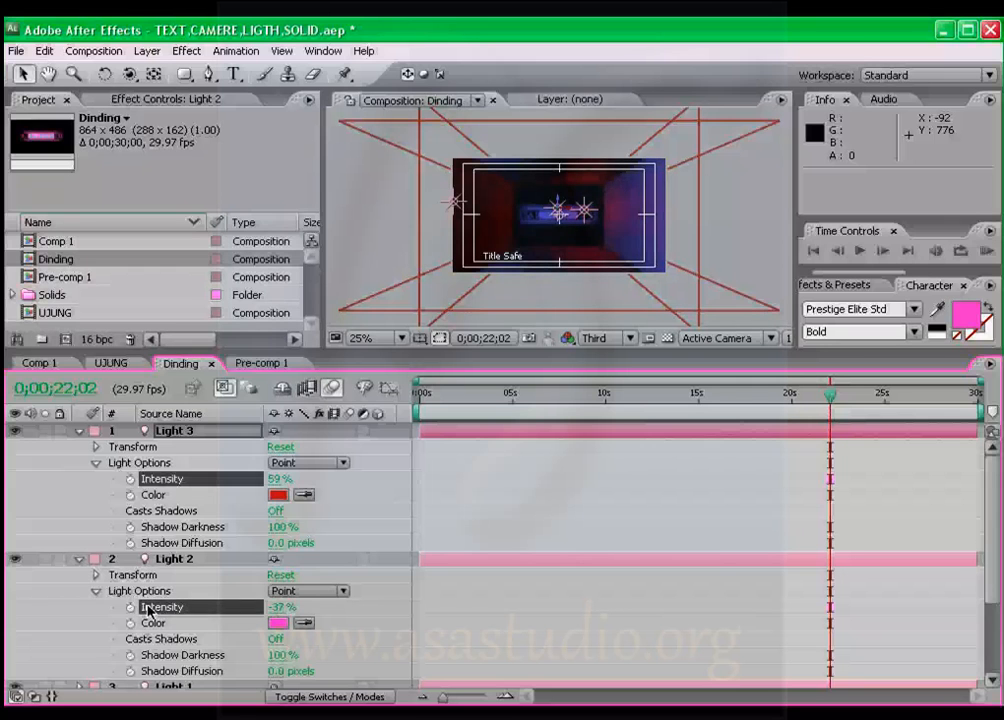
# Reduce the intensity of the violet Light 1 to 82%.
pyautogui.scroll(-5, 995, 517)
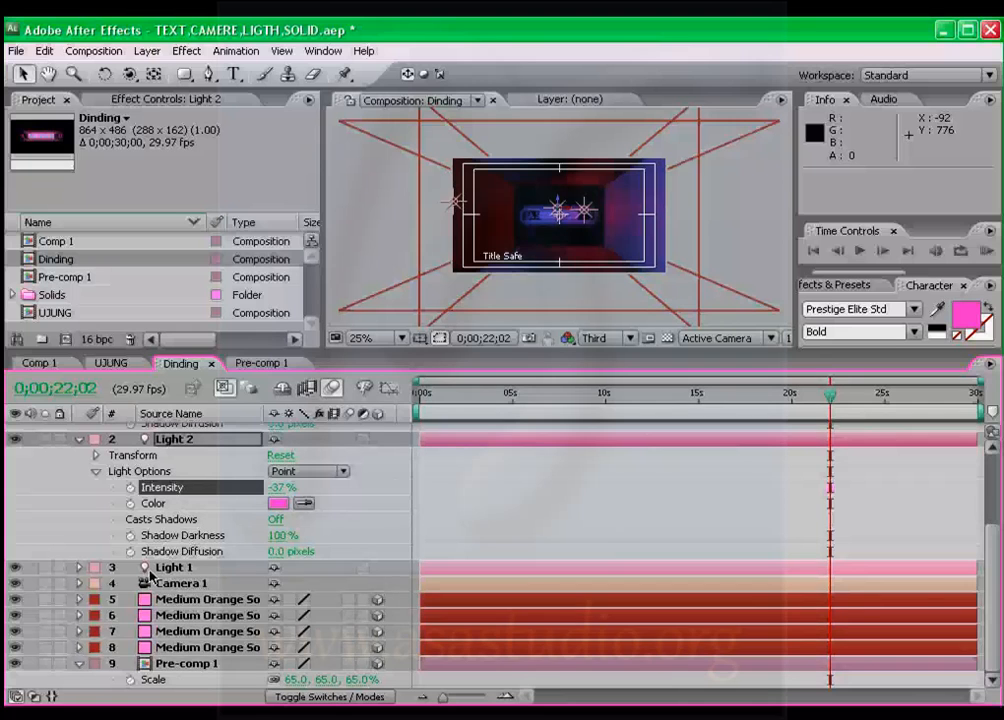
pyautogui.click(79, 567)
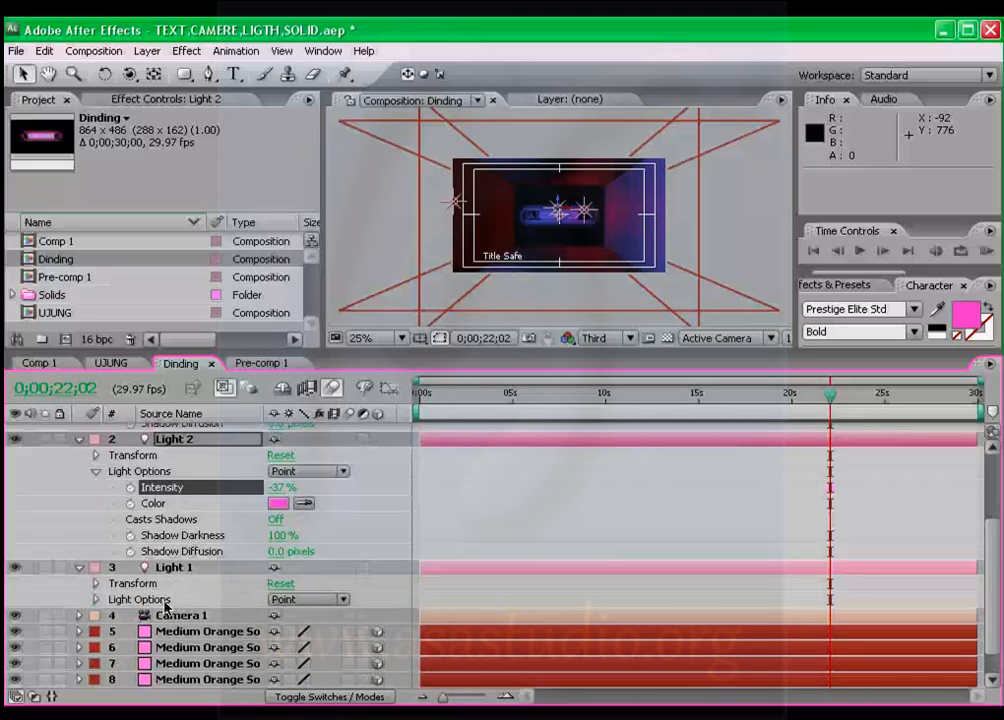
pyautogui.click(96, 599)
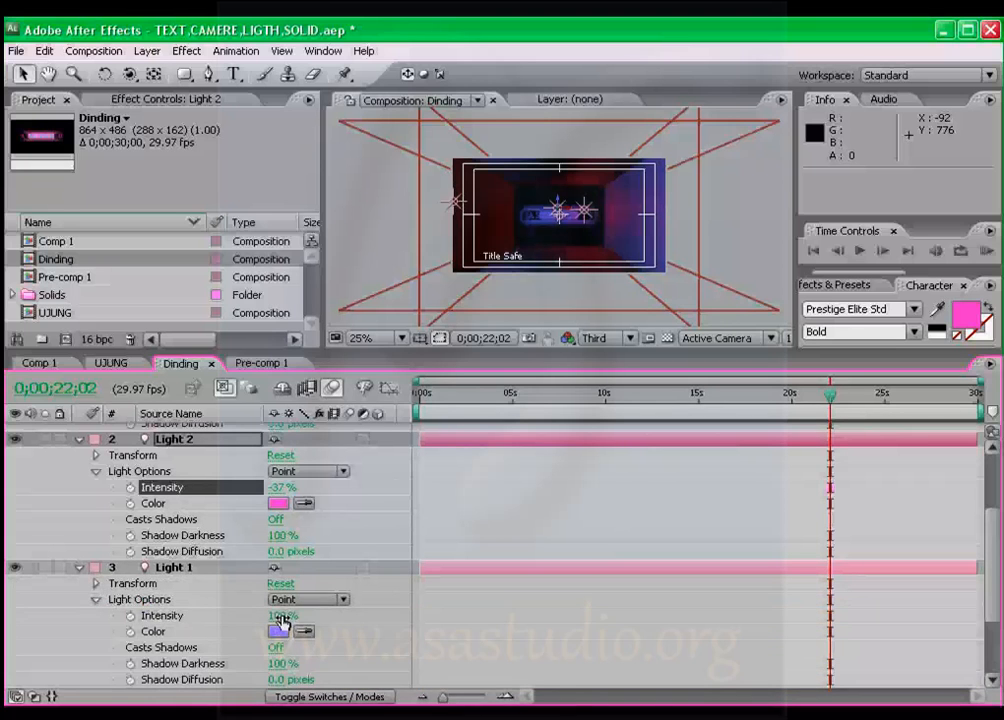
pyautogui.click(253, 615)
pyautogui.moveTo(253, 615)
pyautogui.mouseDown()
pyautogui.moveTo(222, 615)
pyautogui.moveTo(266, 615)
pyautogui.mouseUp()
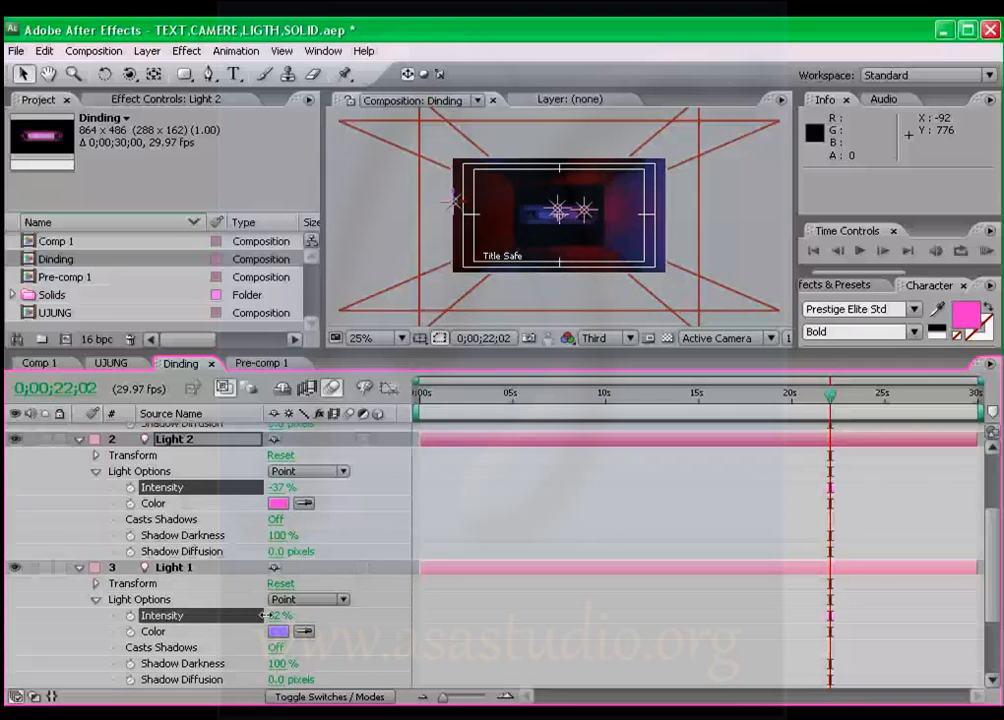
# Raise the intensity of the pink Light 2 to 3%.
pyautogui.press('h')
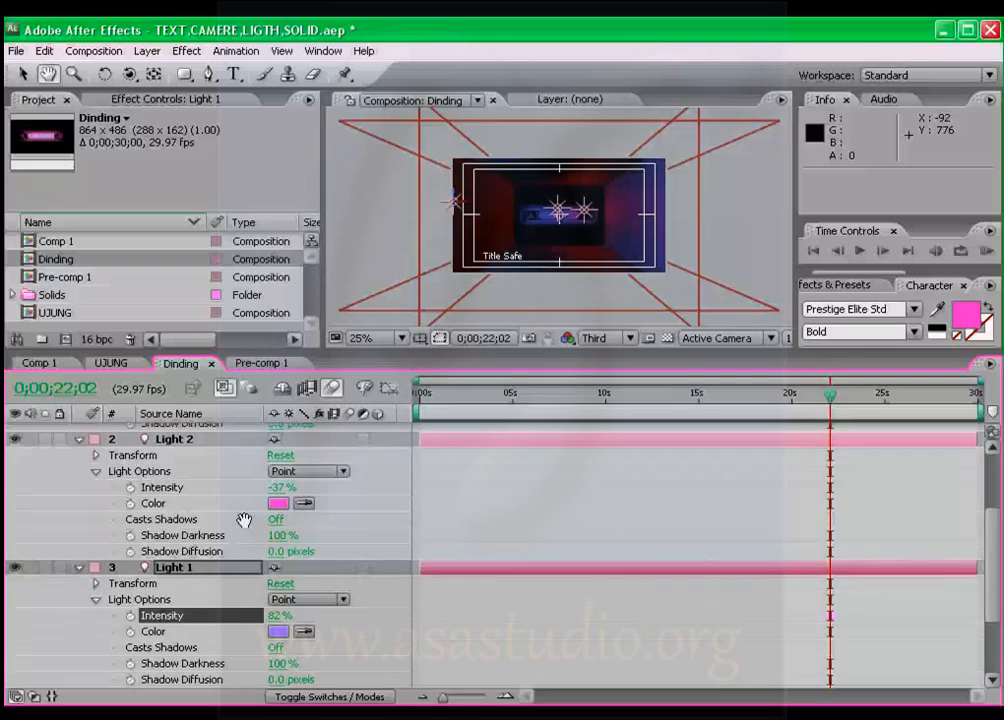
pyautogui.scroll(3, 244, 520)
pyautogui.press('v')
pyautogui.click(283, 540)
pyautogui.moveTo(283, 540); pyautogui.dragTo(318, 539)
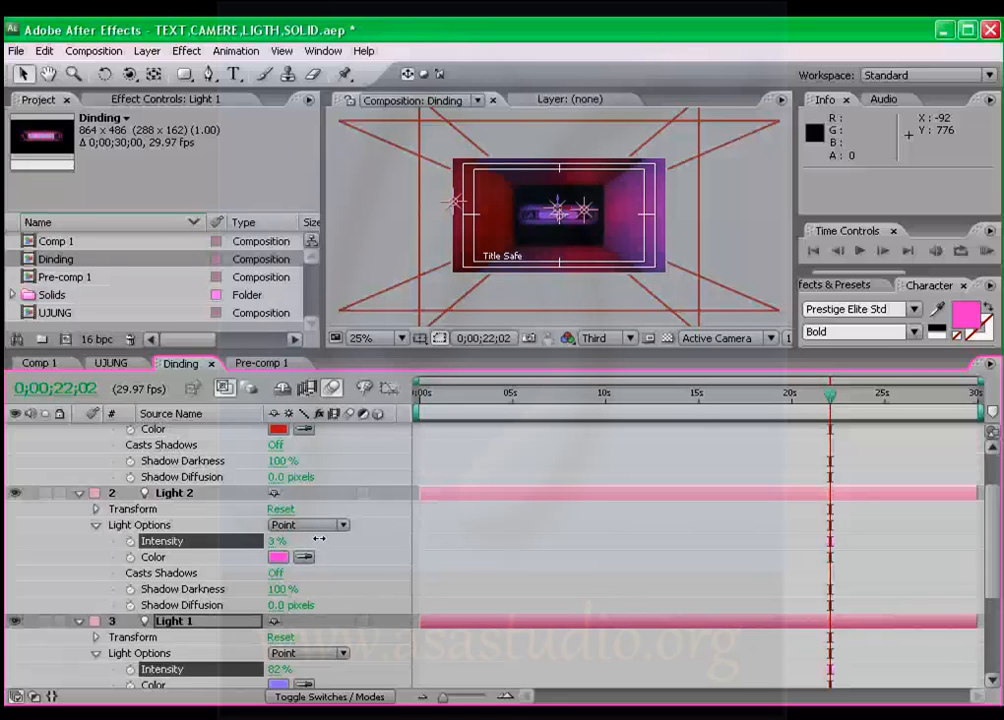
# Reduce the intensity of the red Light 3 to 47% and collapse the properties of all three lights.
pyautogui.press('h')
pyautogui.scroll(3, 305, 475)
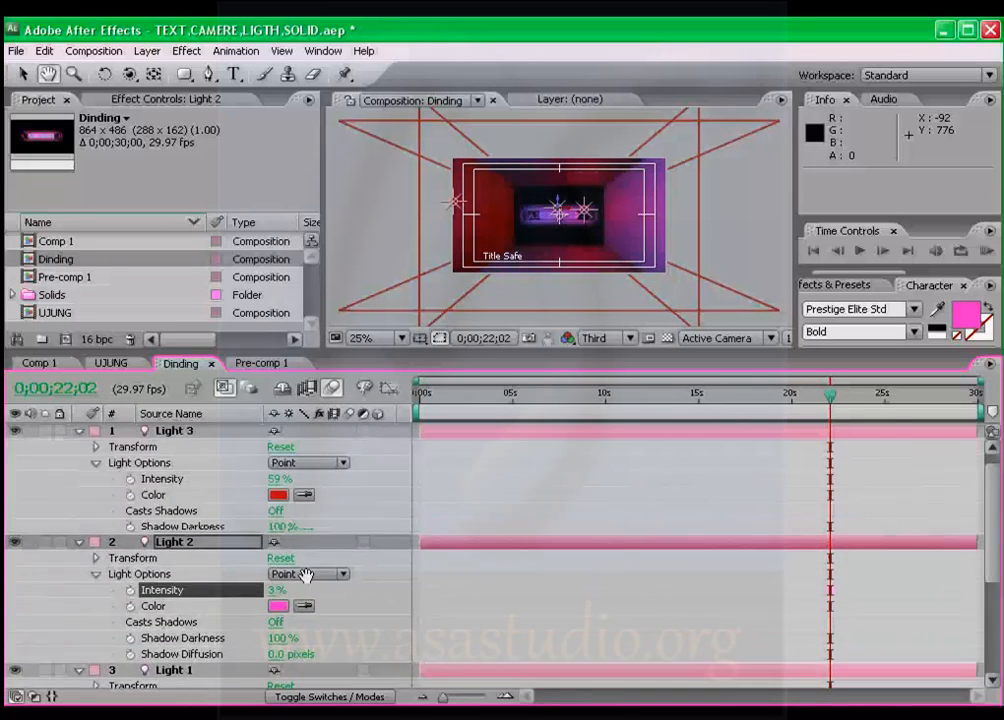
pyautogui.press('v')
pyautogui.click(281, 478)
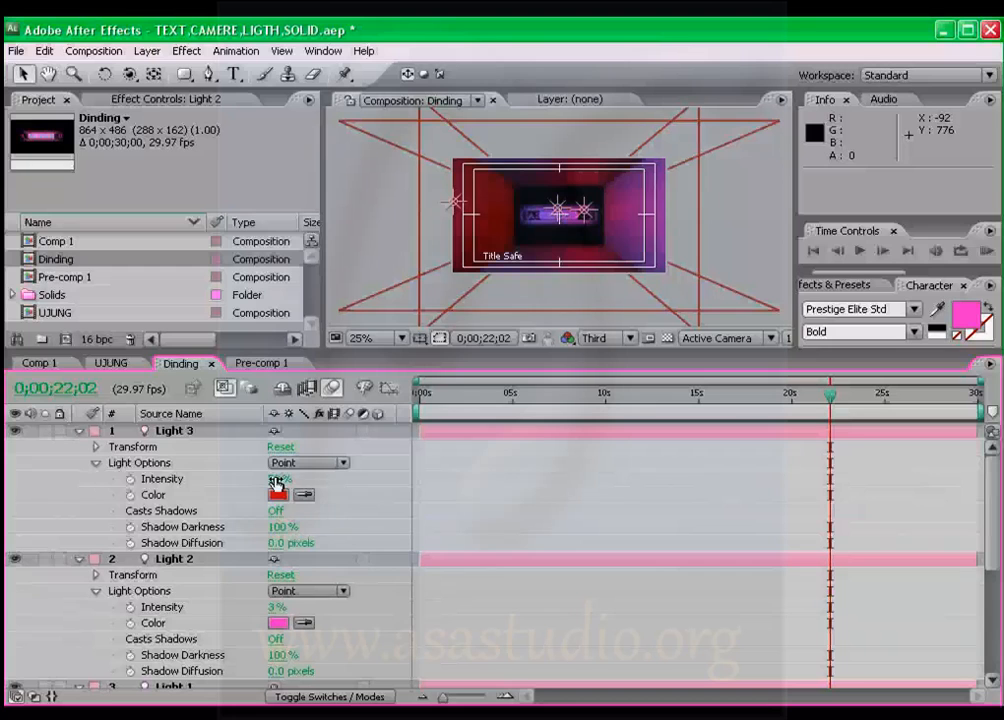
pyautogui.moveTo(281, 478)
pyautogui.mouseDown()
pyautogui.moveTo(253, 478)
pyautogui.moveTo(262, 478)
pyautogui.mouseUp()
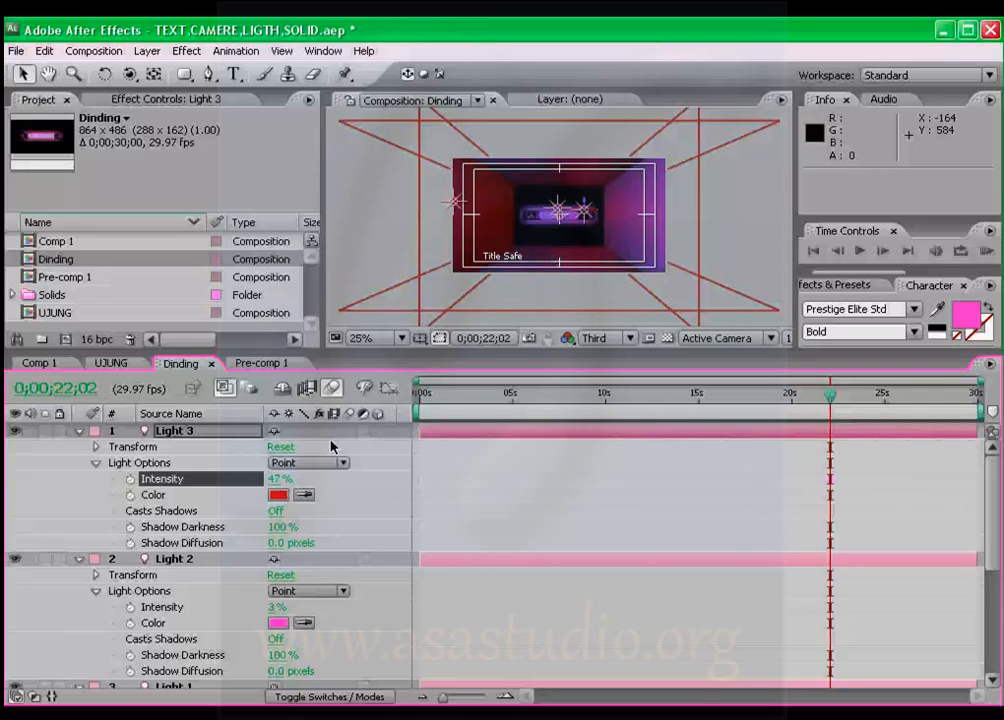
pyautogui.click(79, 430)
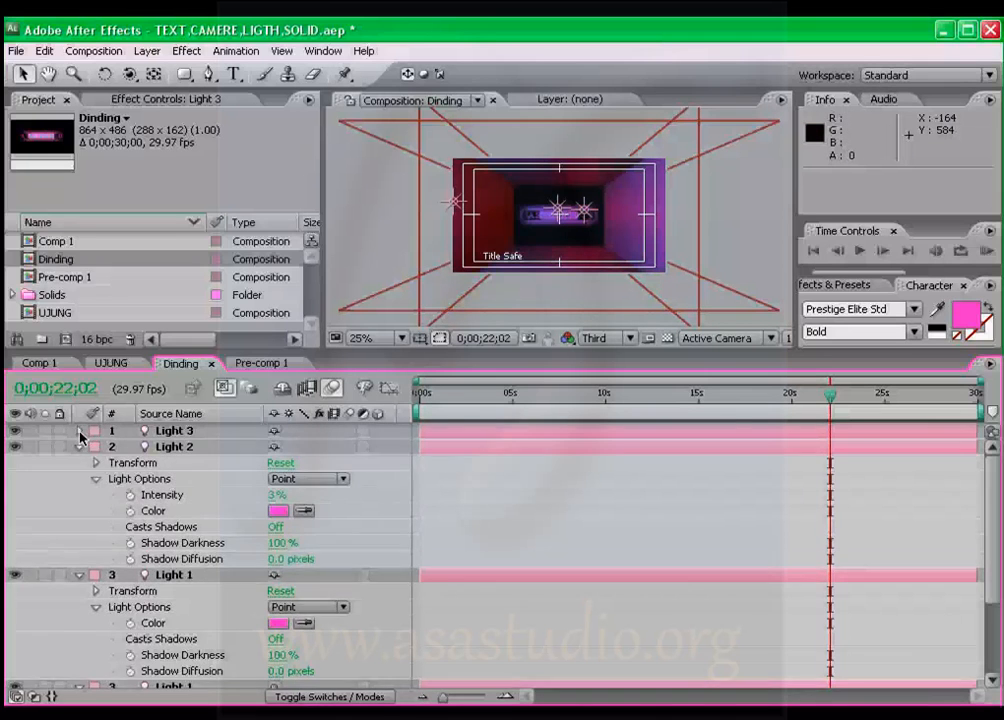
pyautogui.click(79, 446)
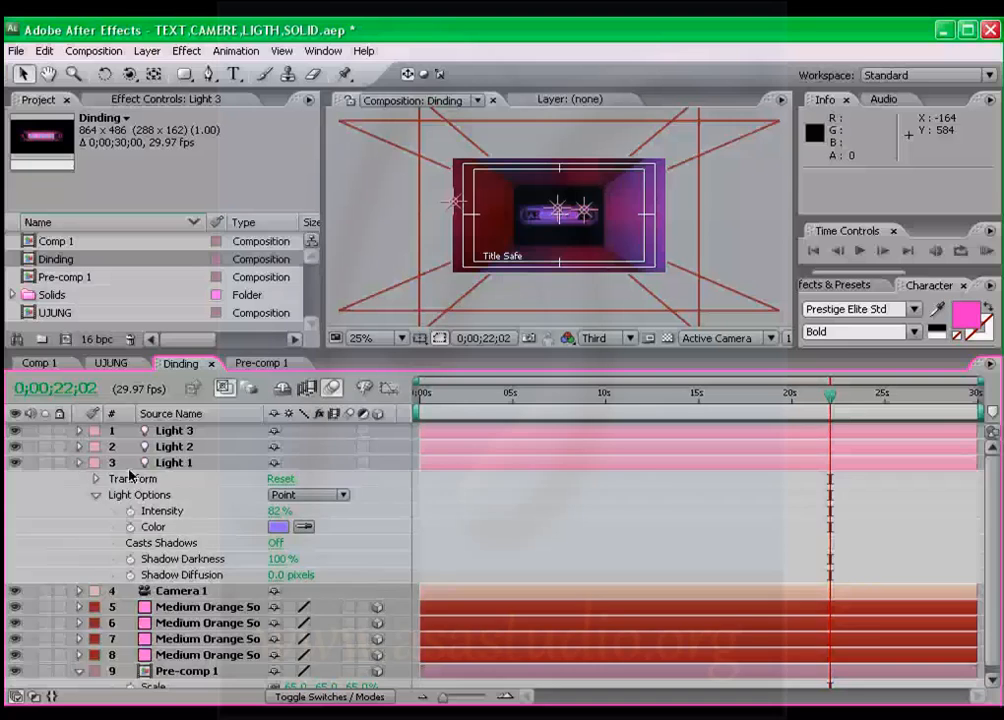
pyautogui.click(79, 462)
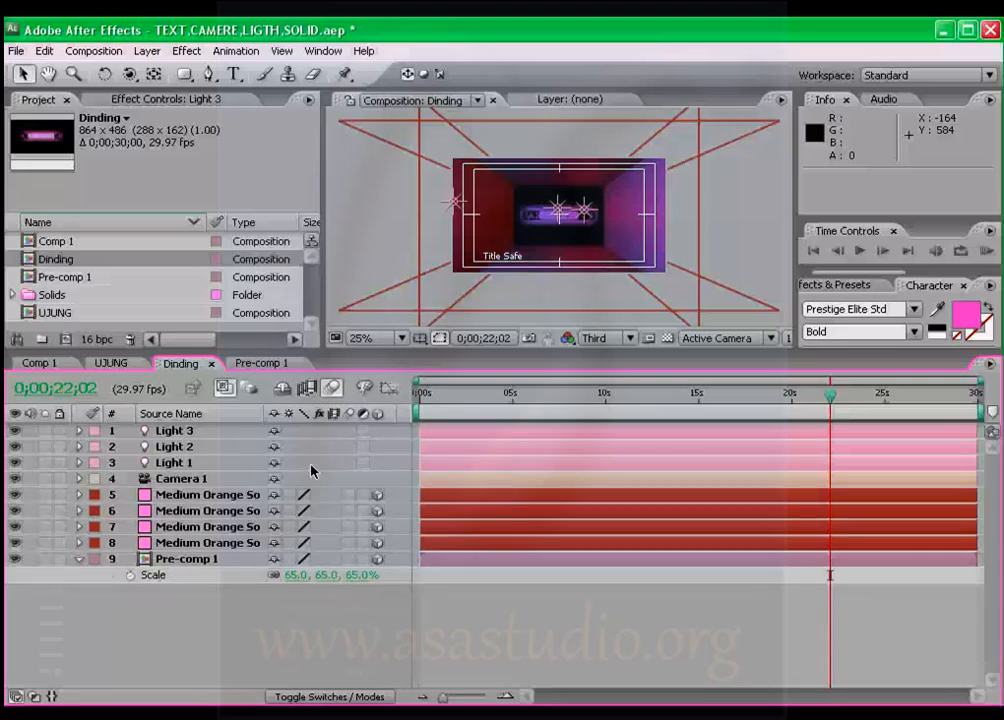
# Run a short RAM preview of the Dinding composition and stop it.
pyautogui.click(986, 255)
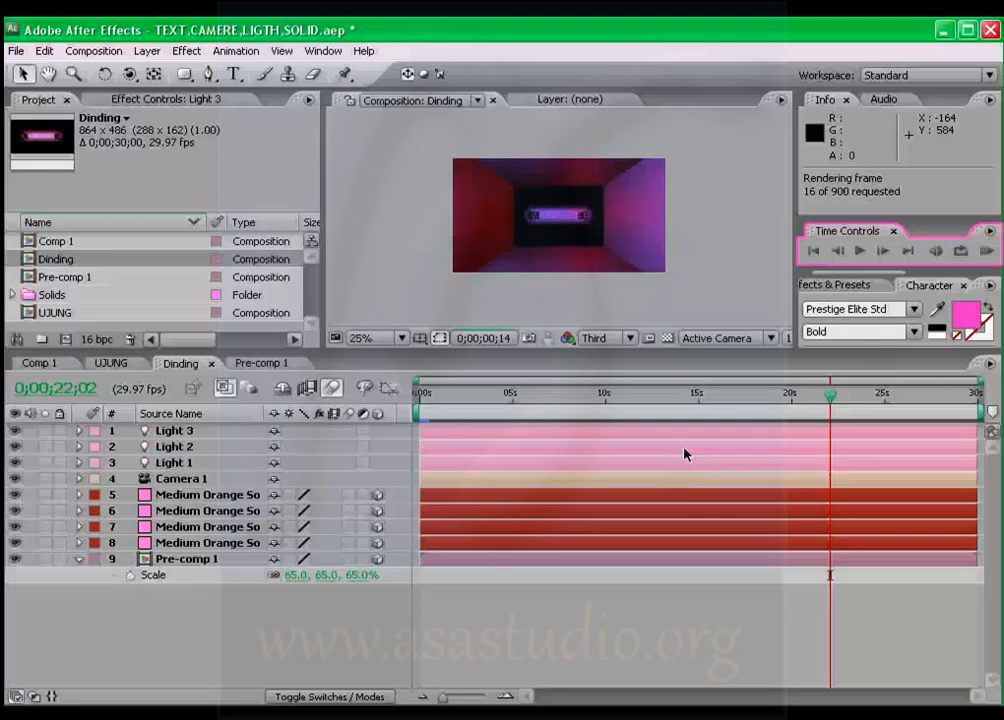
pyautogui.click(987, 253)
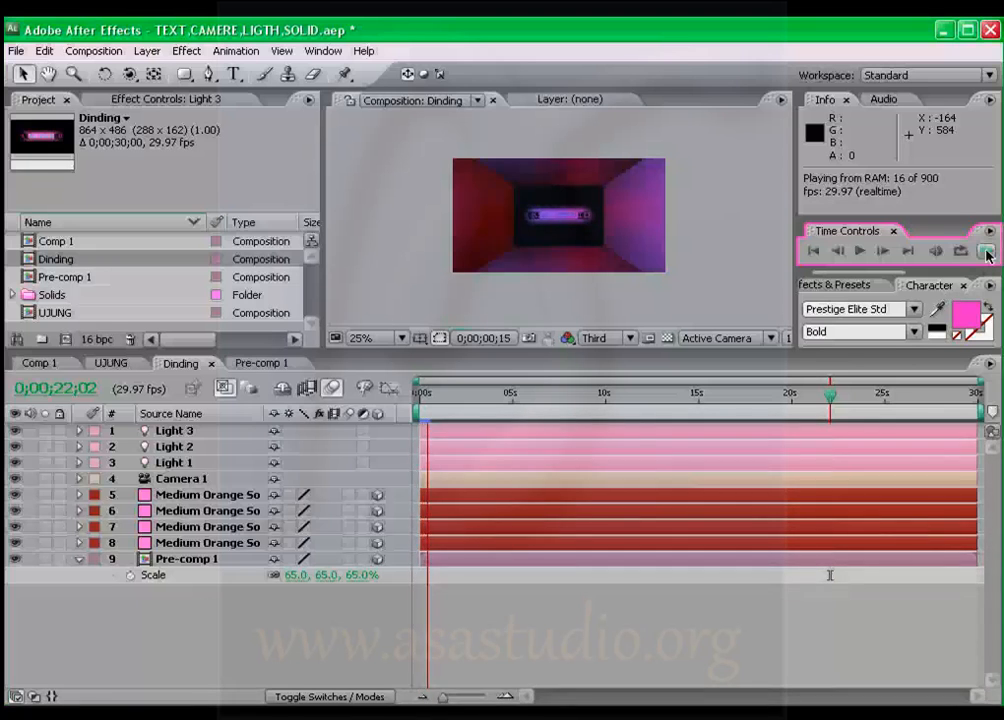
pyautogui.click(987, 253)
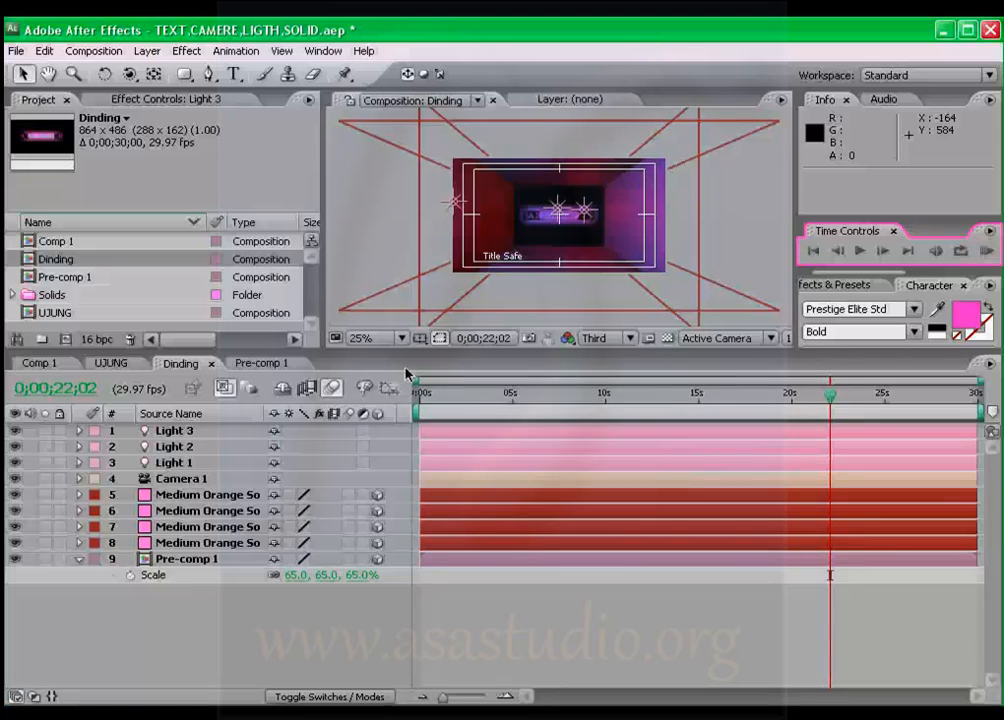
# Enable Point of Interest and Position keyframes for Camera 1 at 0;00;00;00.
pyautogui.press('Home')
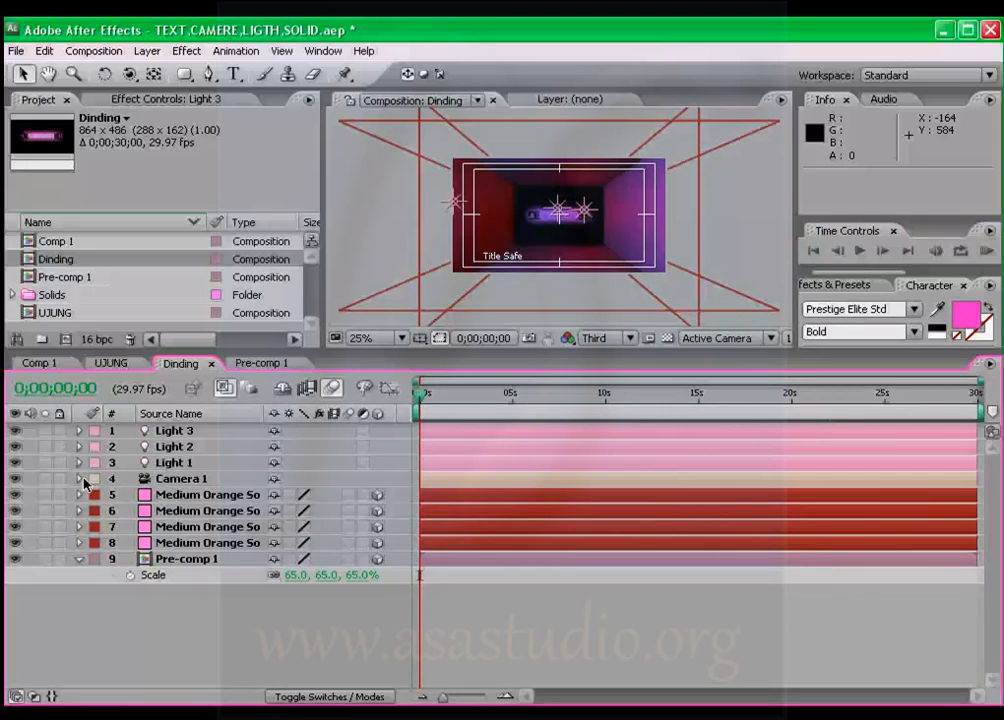
pyautogui.click(80, 479)
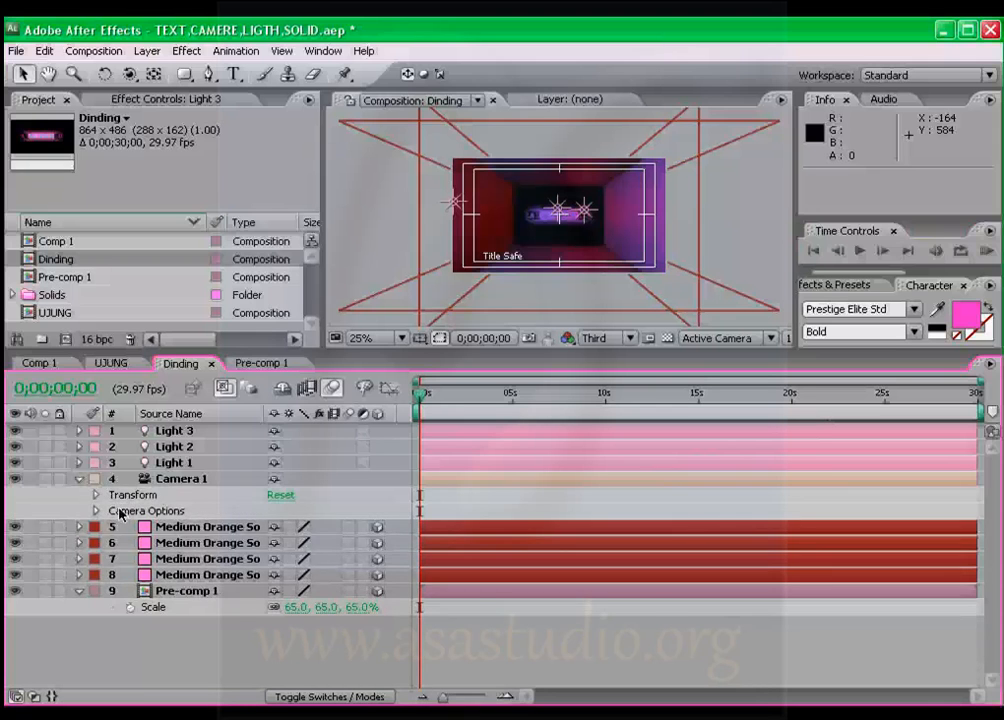
pyautogui.click(96, 495)
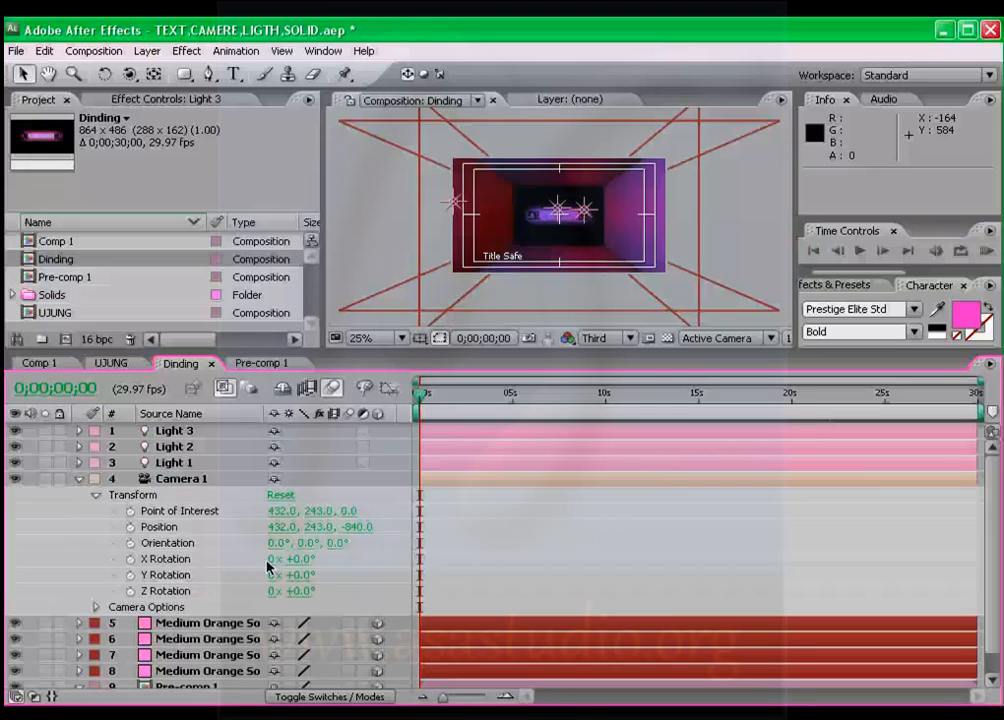
pyautogui.click(130, 511)
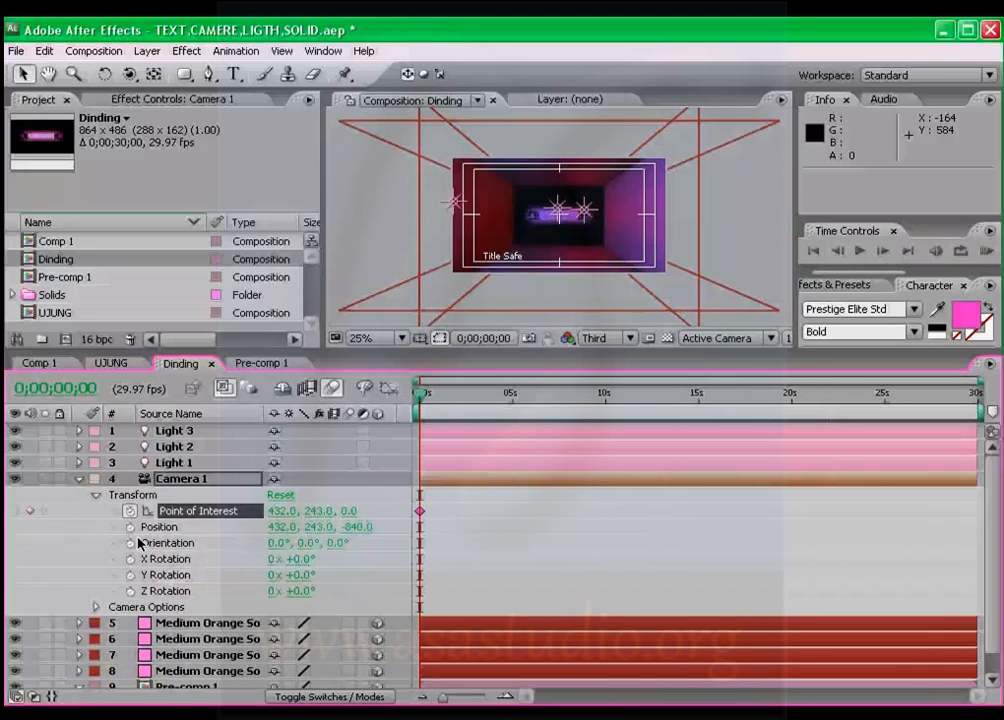
pyautogui.click(130, 527)
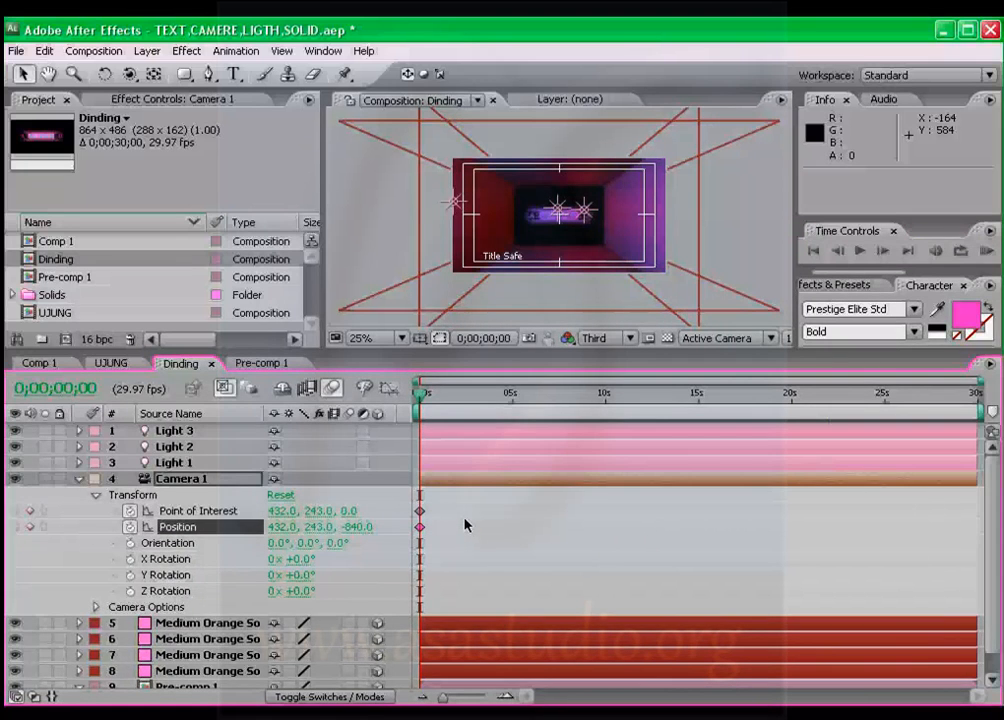
# Shift Camera 1 sideways with the Track XY Camera Tool to about 376, 243, -840 at the first frame.
pyautogui.click(129, 74)
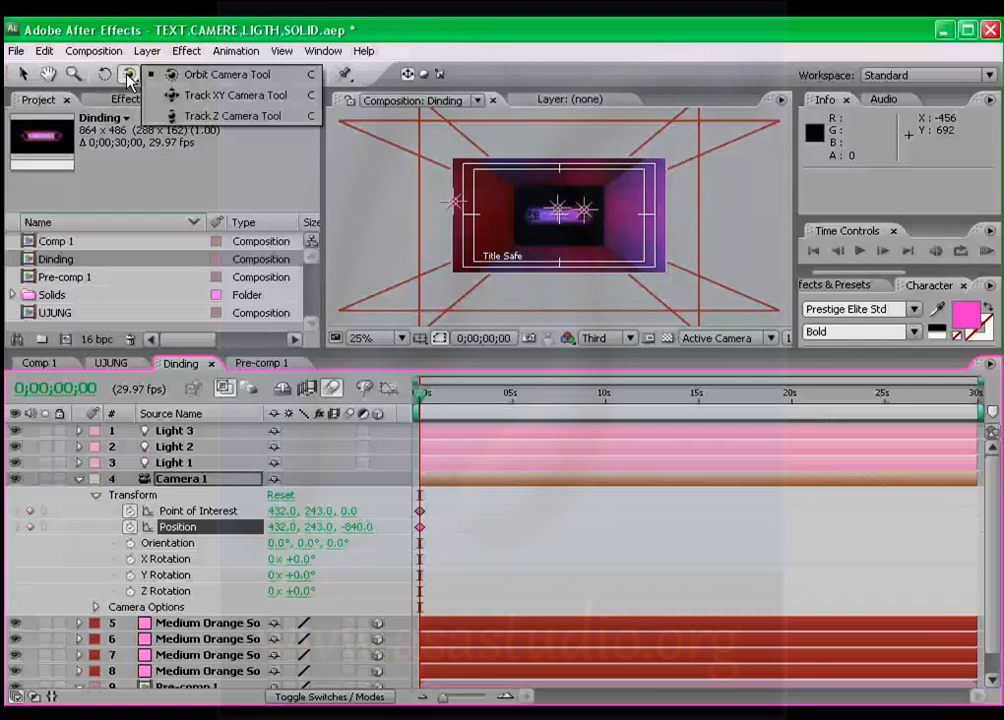
pyautogui.click(181, 99)
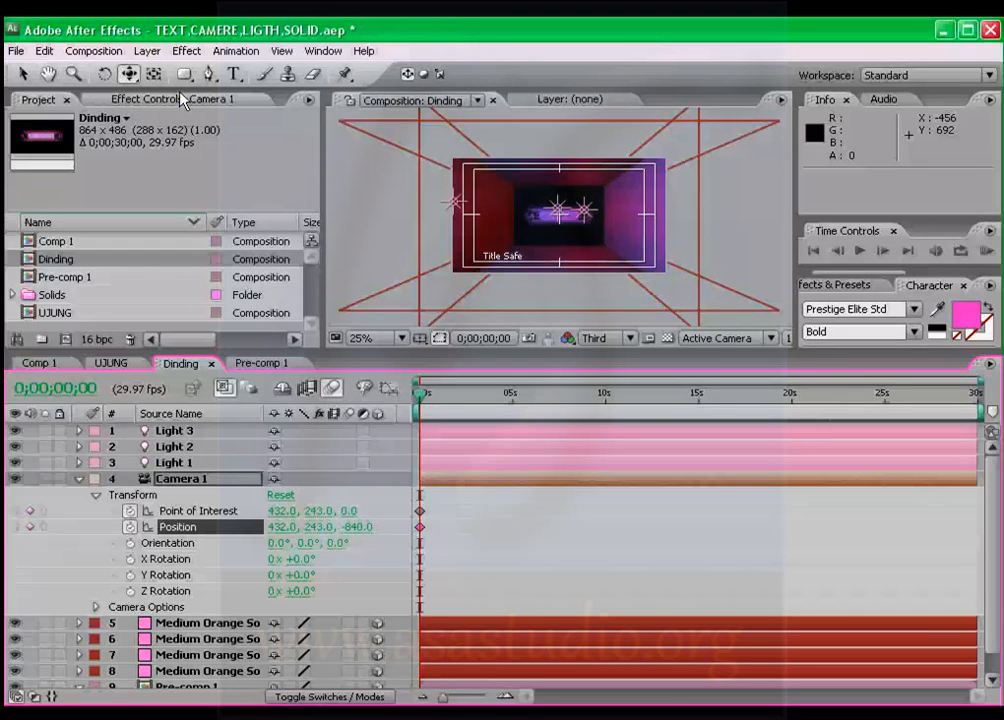
pyautogui.moveTo(536, 211); pyautogui.dragTo(545, 210)
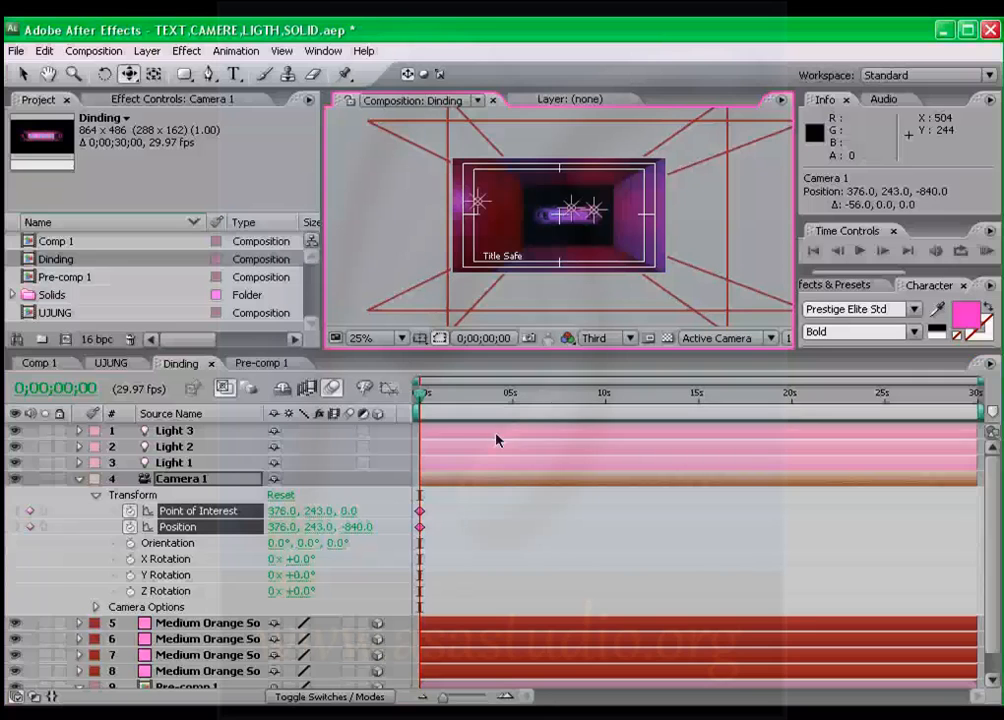
# At 0;00;06;07, move Camera 1 forward and sideways to about 604, 243, -560 with the Track Z and Track XY Camera tools.
pyautogui.moveTo(468, 399); pyautogui.dragTo(538, 398)
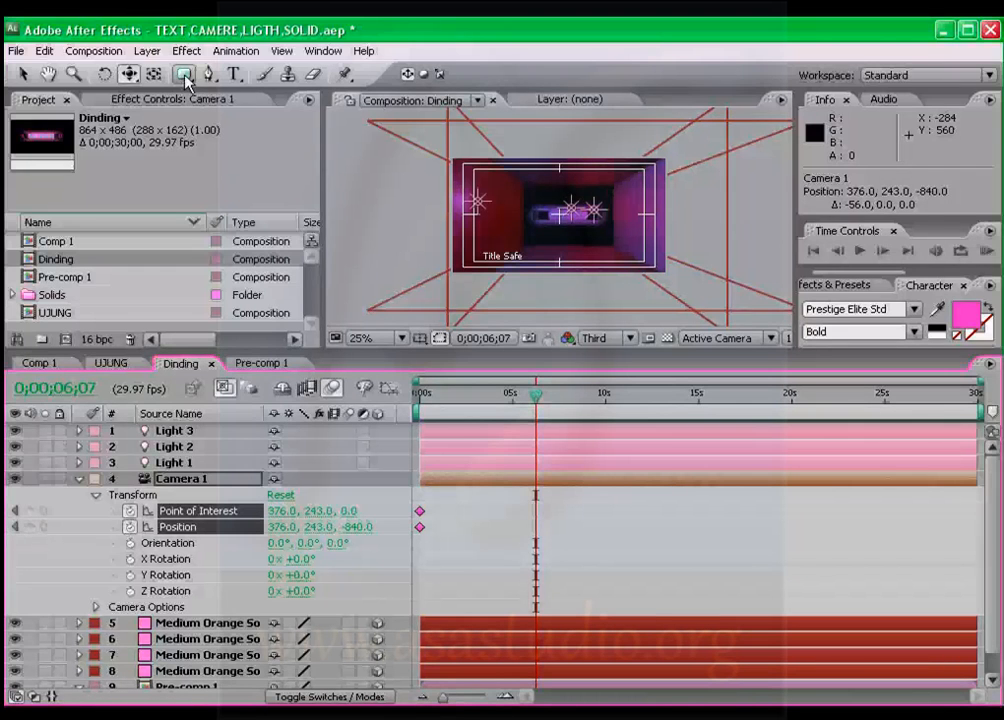
pyautogui.click(128, 78)
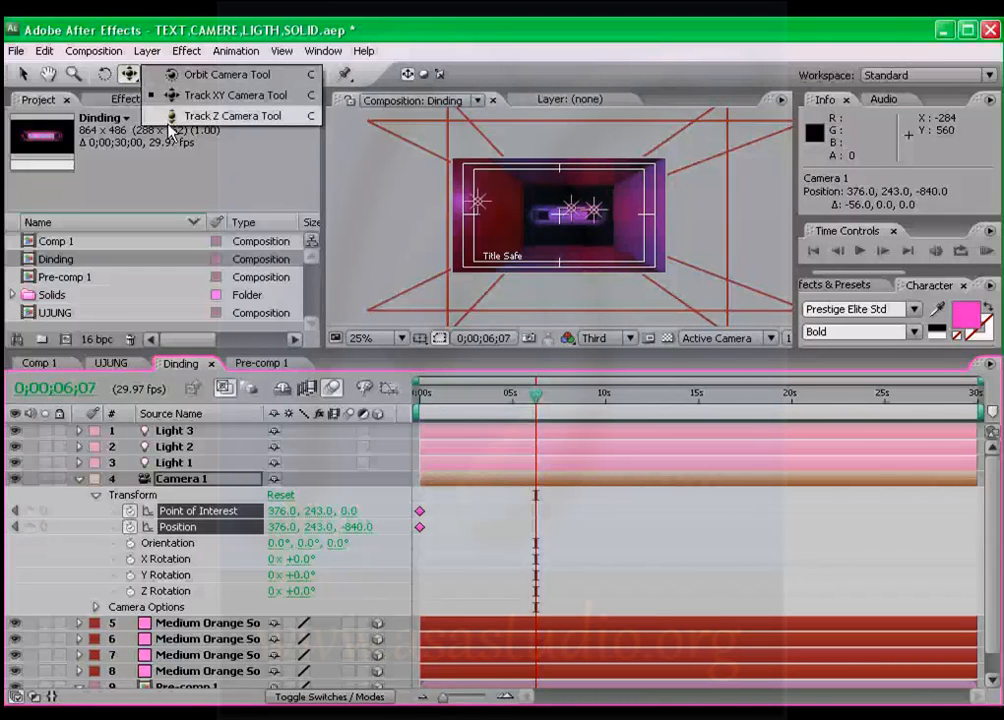
pyautogui.click(225, 95)
pyautogui.moveTo(566, 241); pyautogui.dragTo(569, 212)
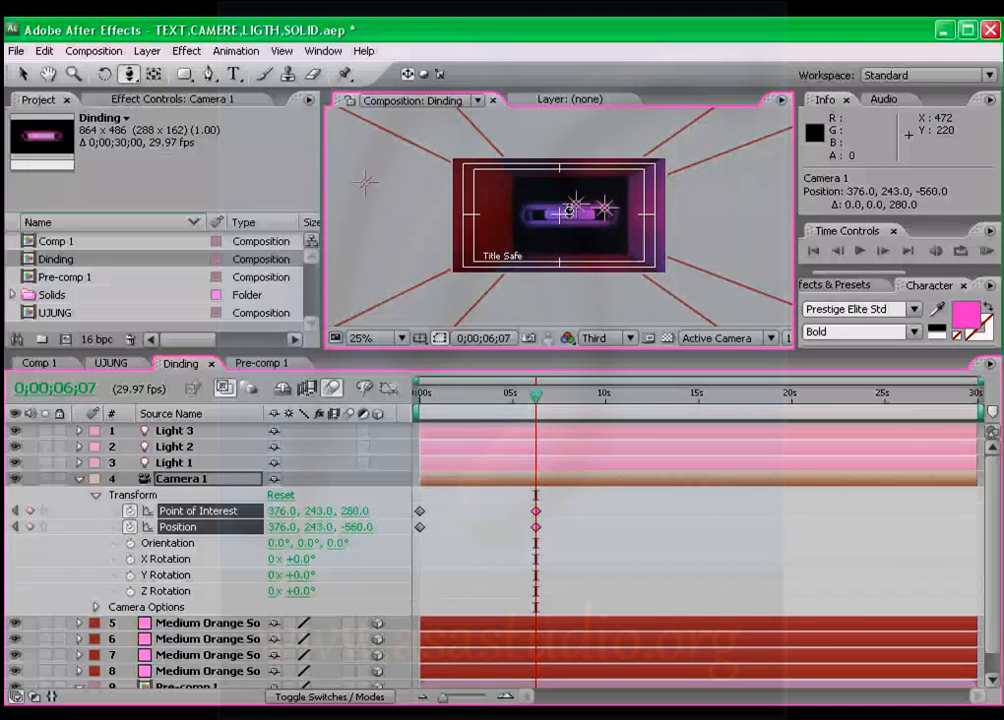
pyautogui.moveTo(128, 77); pyautogui.dragTo(175, 93)
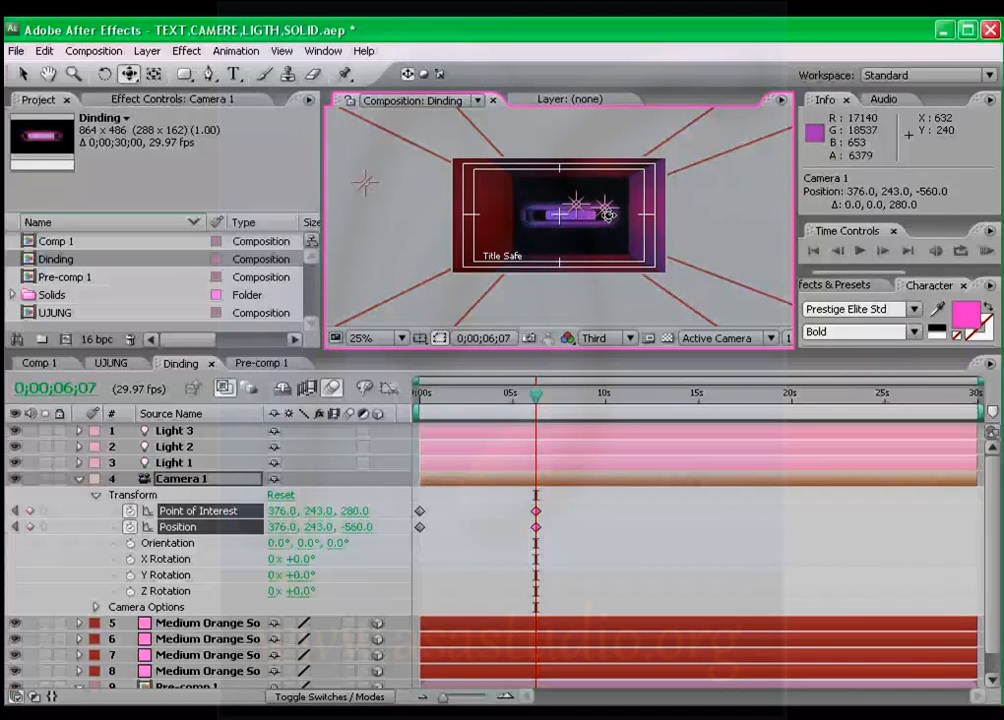
pyautogui.moveTo(598, 217); pyautogui.dragTo(553, 215)
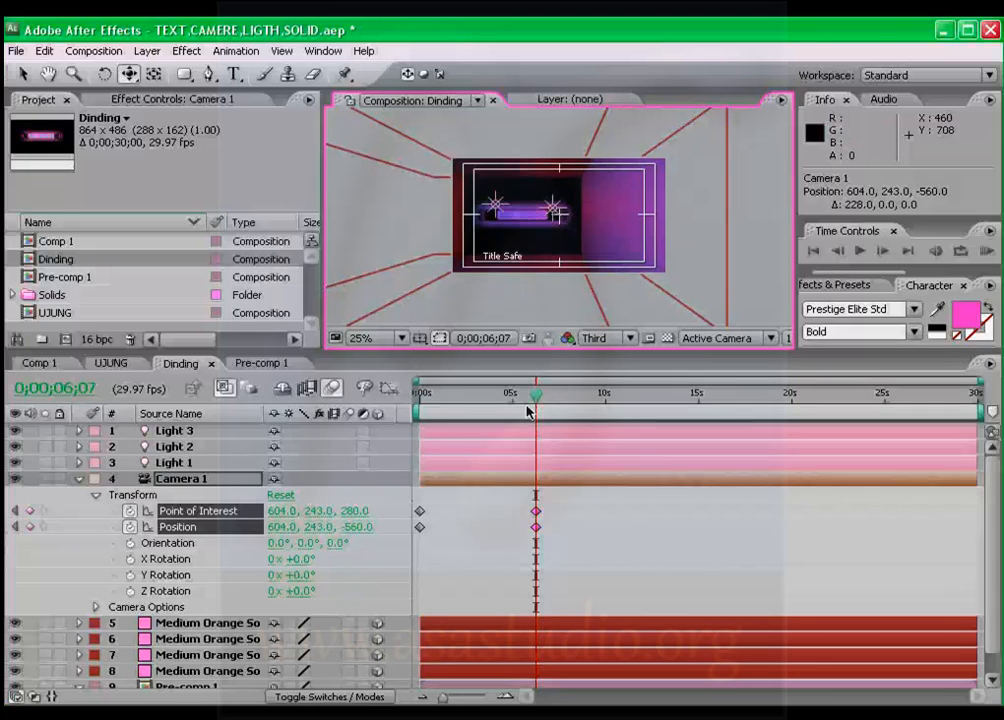
# At 0;00;07;28, move Camera 1 close to the neon sign and centre it at about 428, 243, -40.
pyautogui.moveTo(537, 399); pyautogui.dragTo(567, 399)
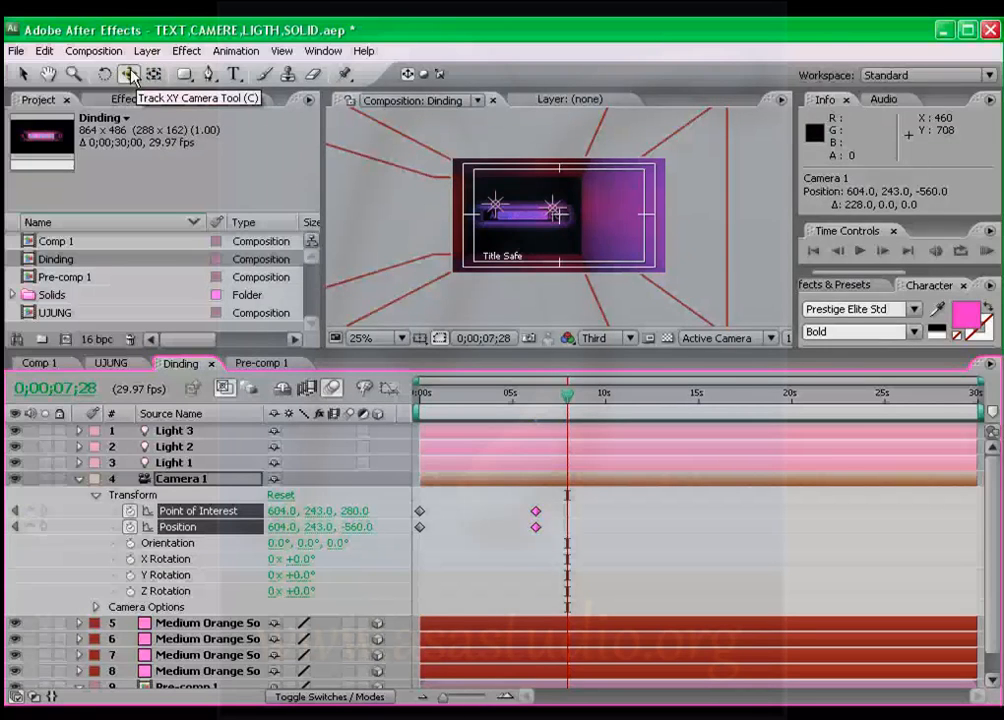
pyautogui.moveTo(131, 78); pyautogui.dragTo(143, 112)
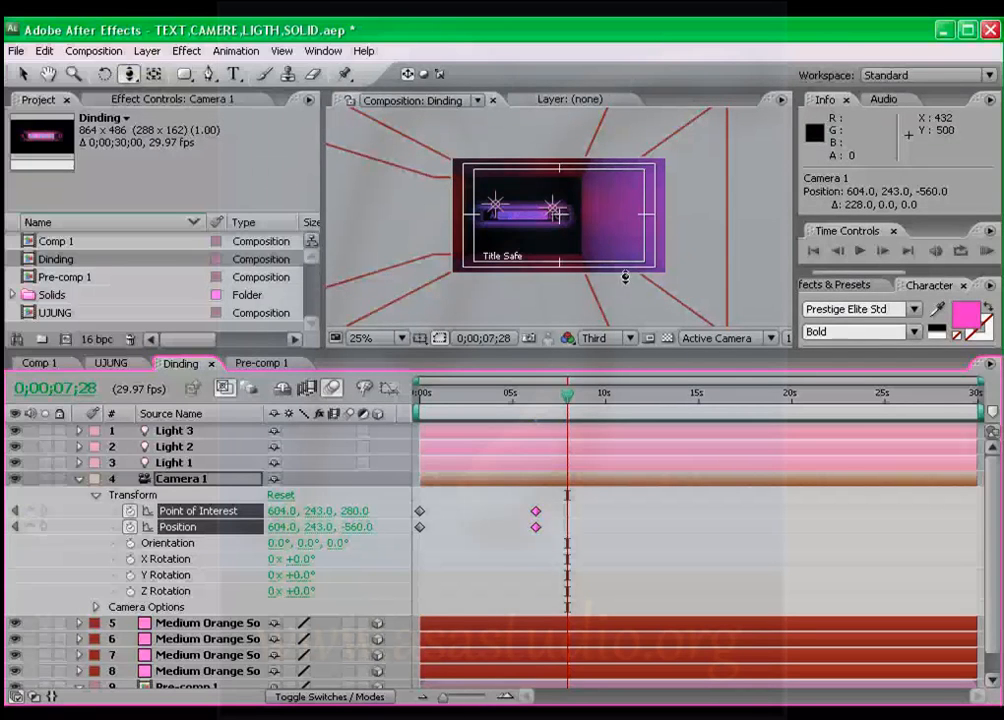
pyautogui.moveTo(542, 217); pyautogui.dragTo(543, 180)
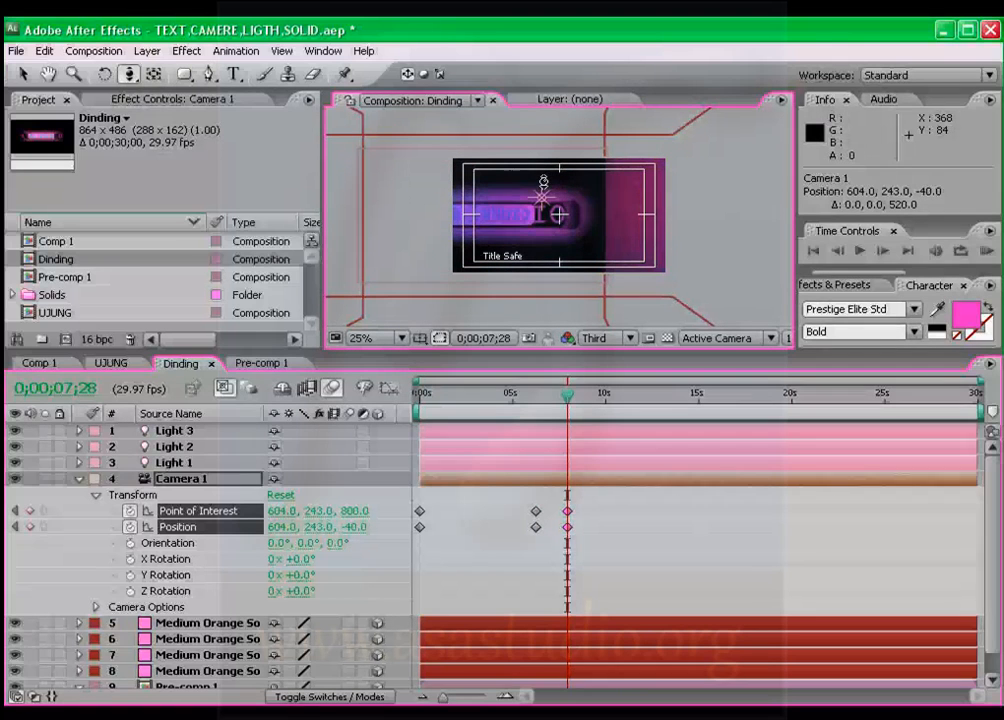
pyautogui.moveTo(136, 82); pyautogui.dragTo(185, 99)
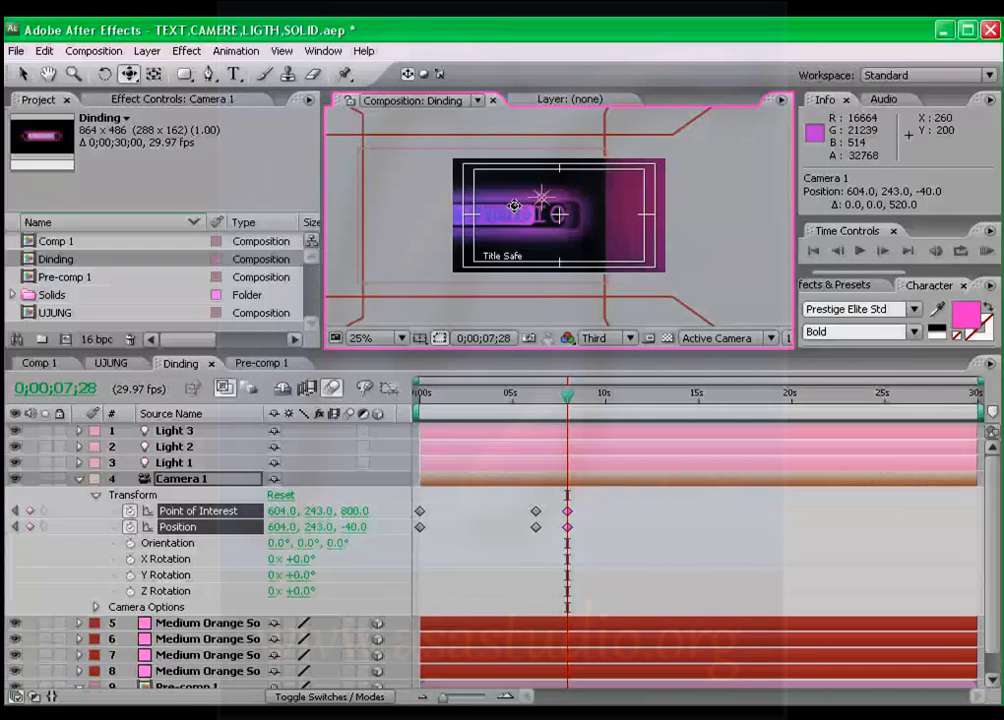
pyautogui.moveTo(517, 210); pyautogui.dragTo(554, 208)
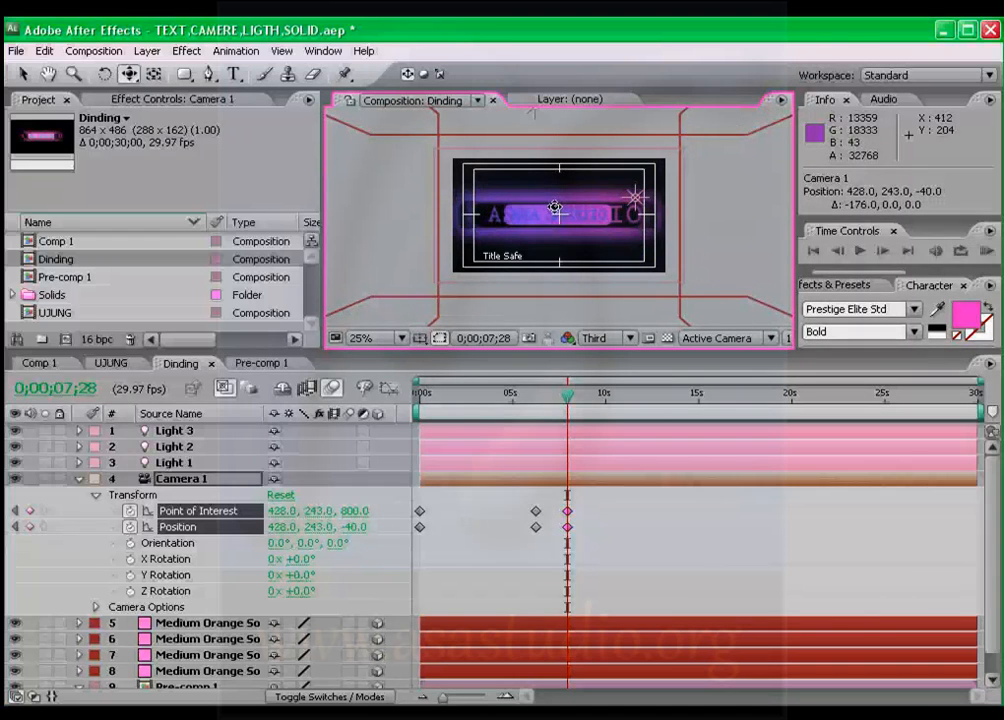
# Add Point of Interest and Position keyframes holding Camera 1 at 0;00;14;20, and copy its first-frame keyframes to 0;00;29;29.
pyautogui.moveTo(566, 402); pyautogui.dragTo(693, 400)
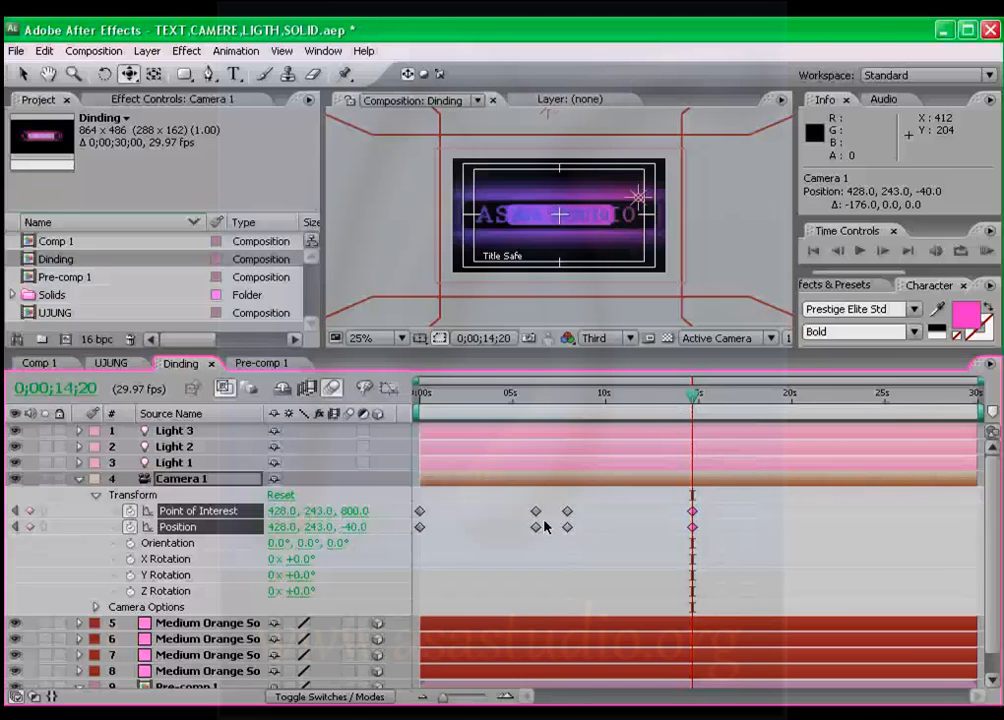
pyautogui.moveTo(693, 401); pyautogui.dragTo(994, 402)
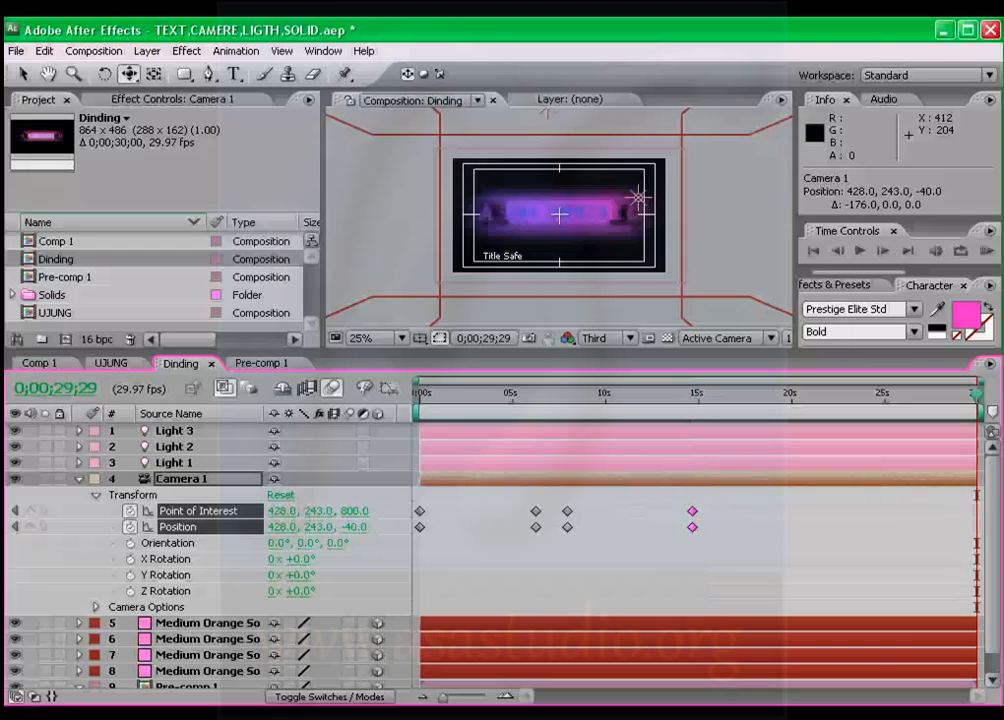
pyautogui.click(434, 503)
pyautogui.moveTo(417, 548); pyautogui.dragTo(428, 503)
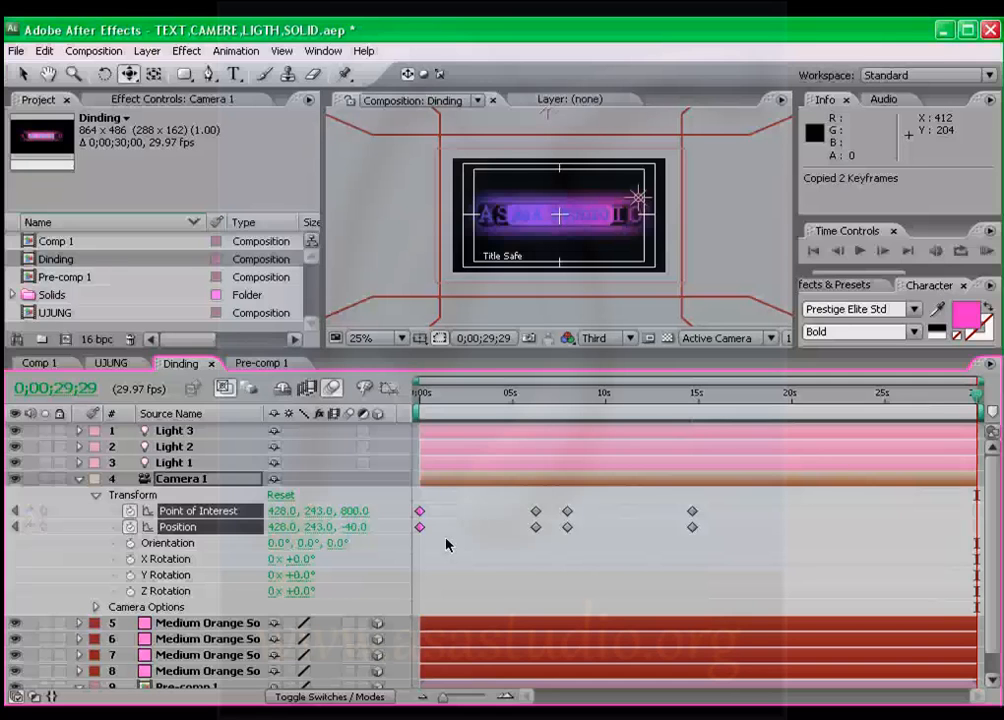
pyautogui.hotkey('ctrl', 'v')
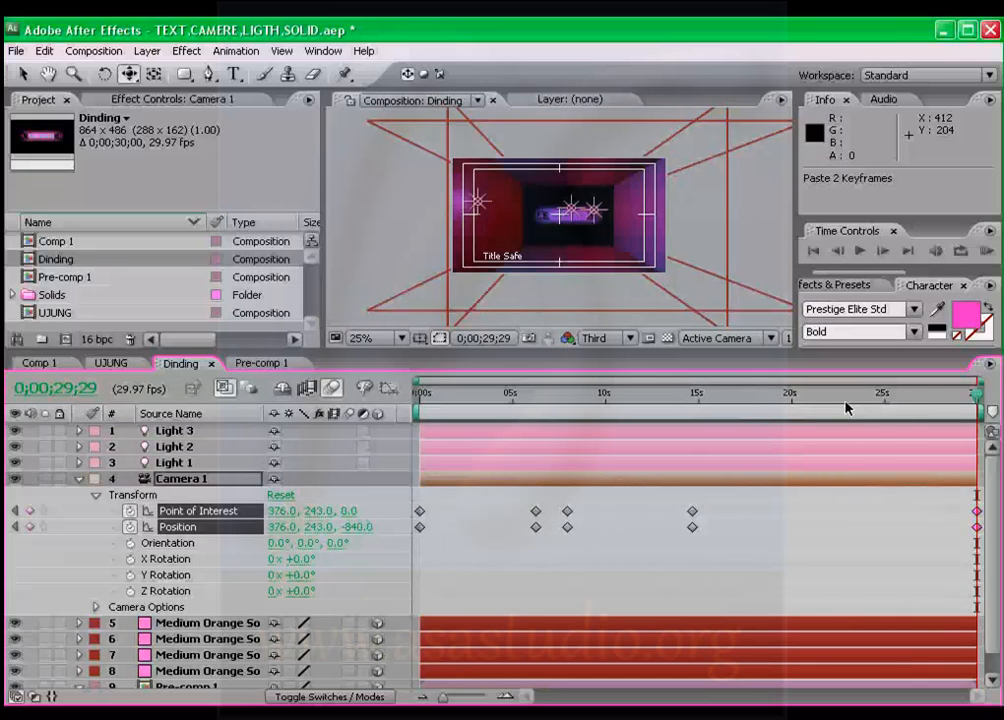
pyautogui.moveTo(981, 400); pyautogui.dragTo(381, 408)
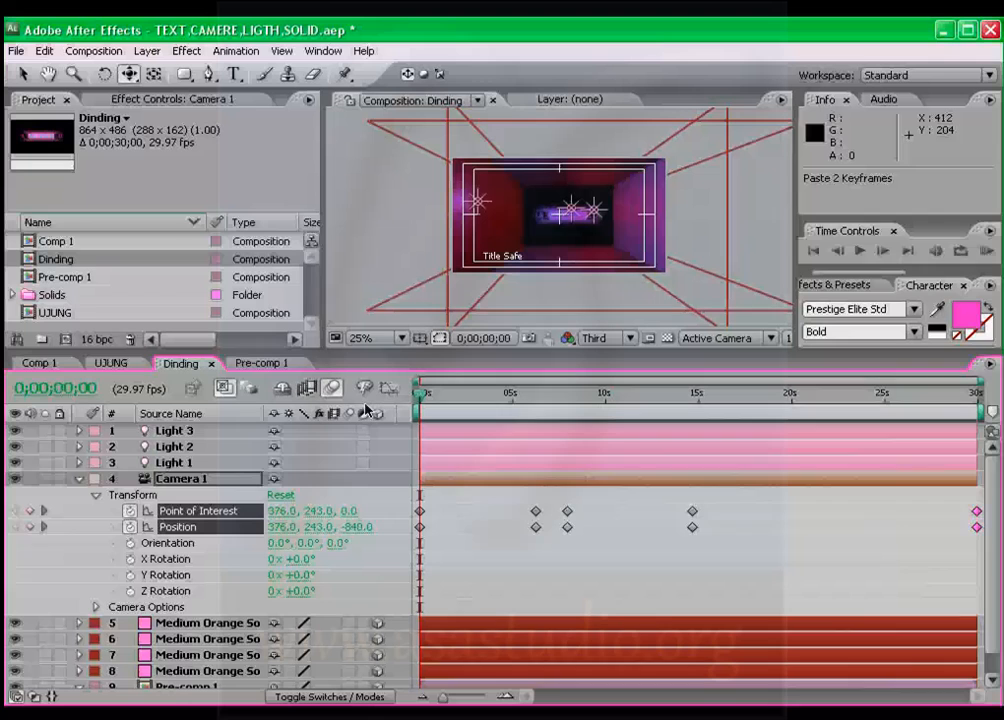
pyautogui.click(79, 479)
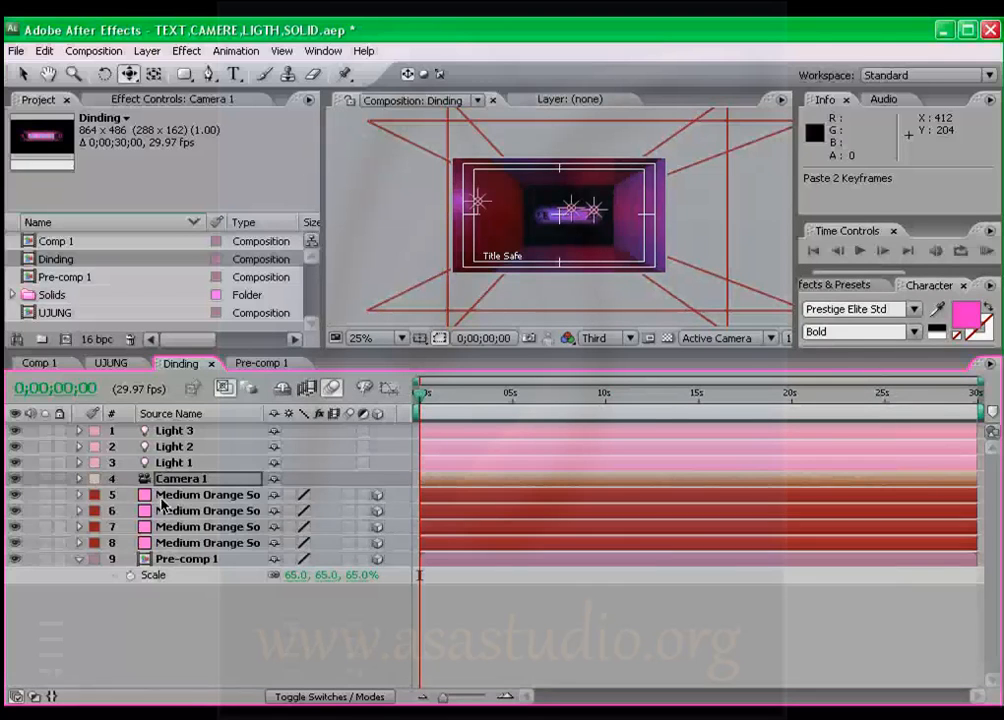